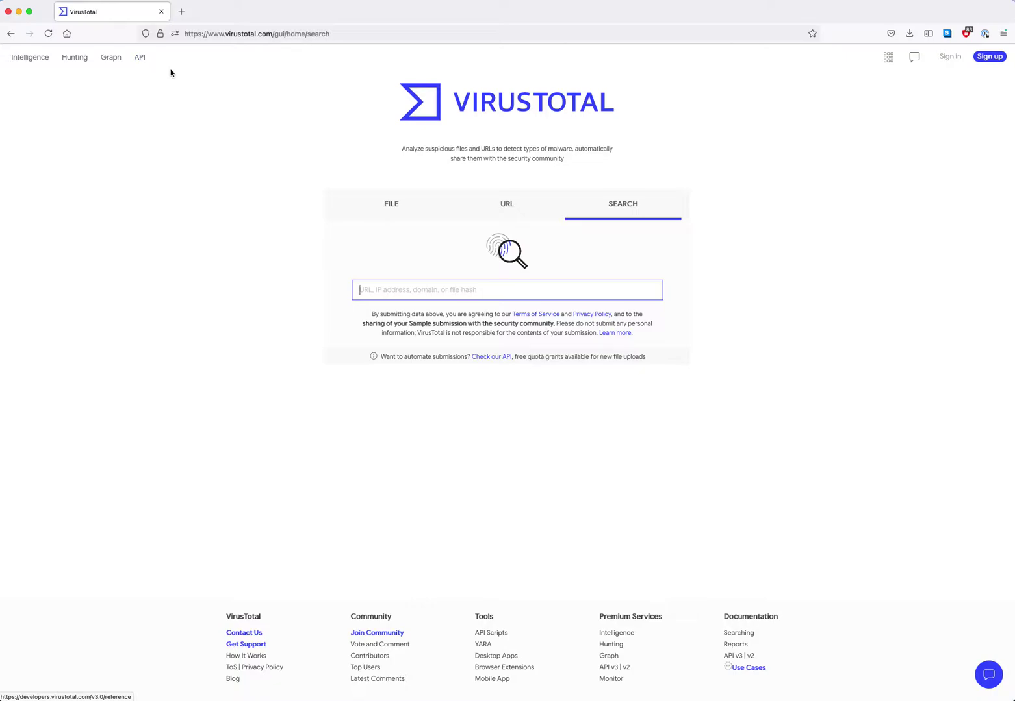
# Step: Look over the available submission modes for file upload, search and URL scanning
pyautogui.click(382, 206)
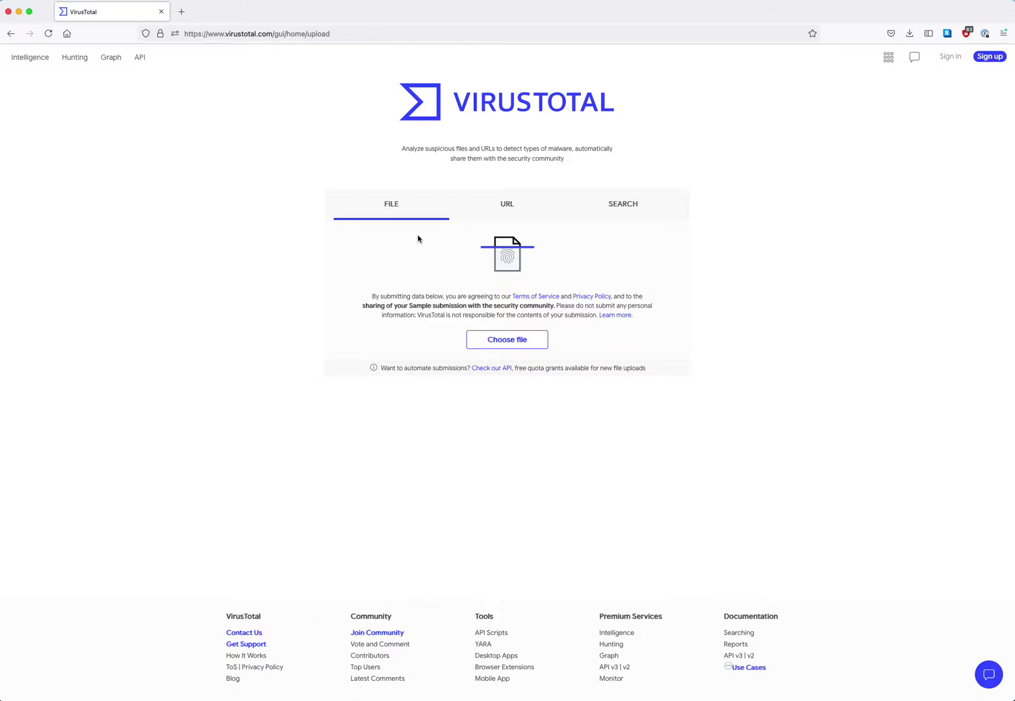
pyautogui.click(604, 205)
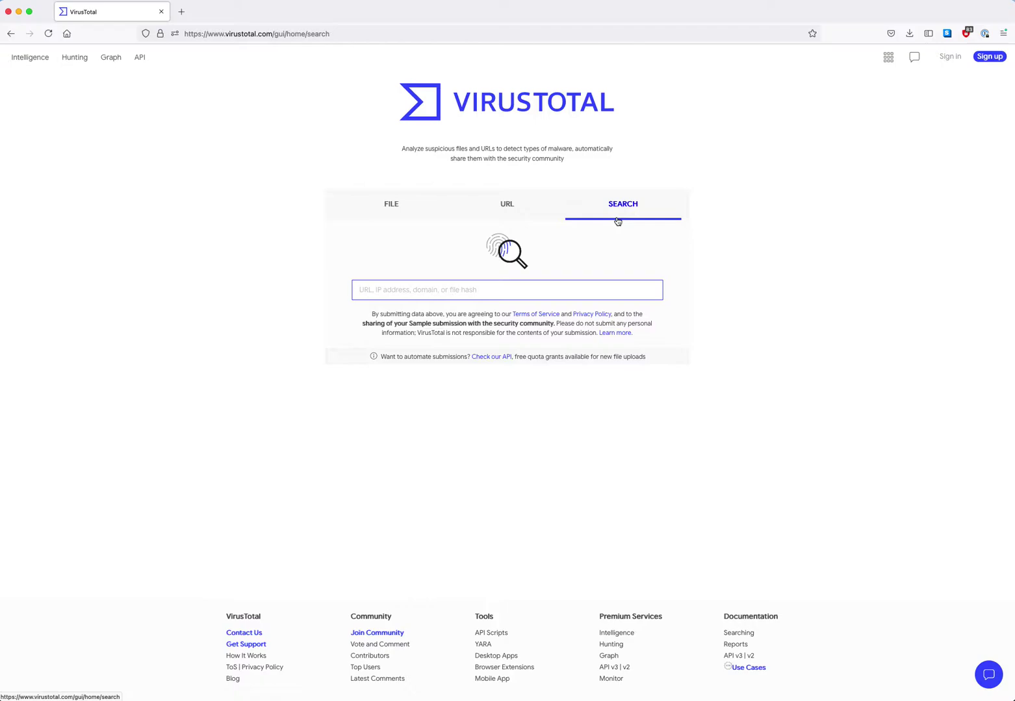
pyautogui.click(447, 206)
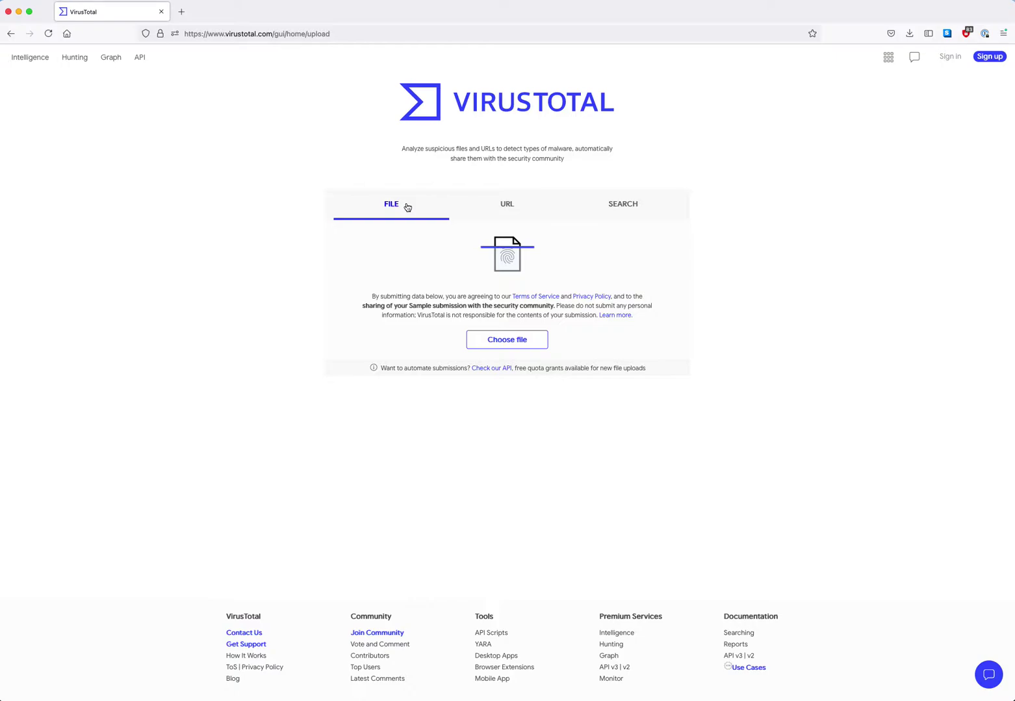
pyautogui.click(492, 209)
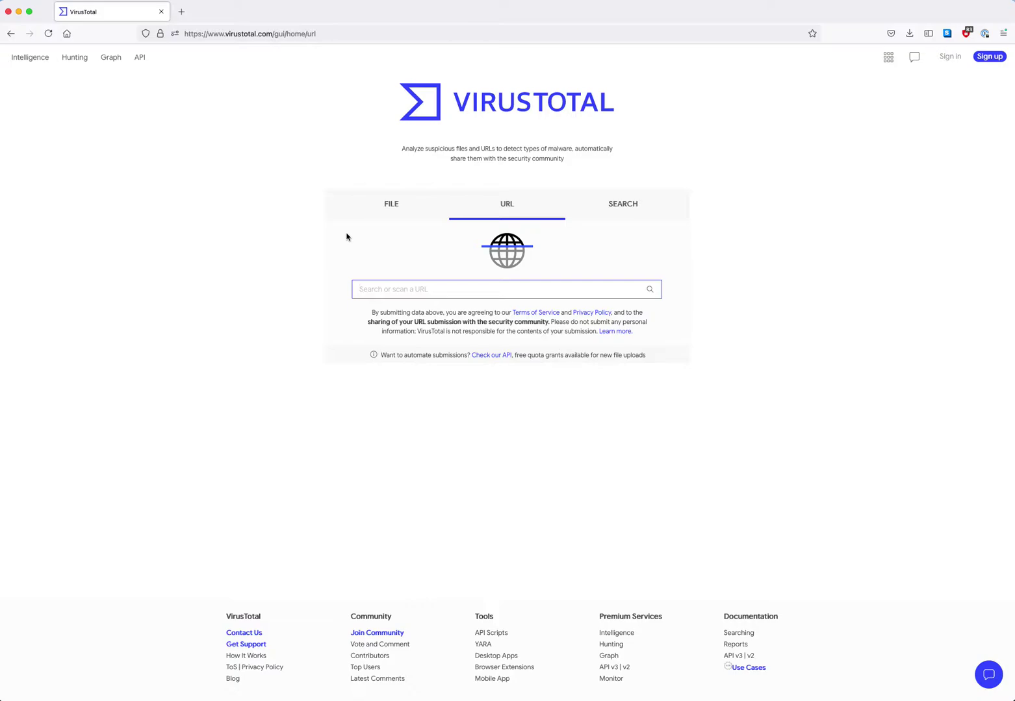
# Step: Search for the file hash ce66705bdff1adb42e6fc42d8ea60b56d791ab8851a497bb74094ffa98c457ea copied from the other application
pyautogui.click(605, 213)
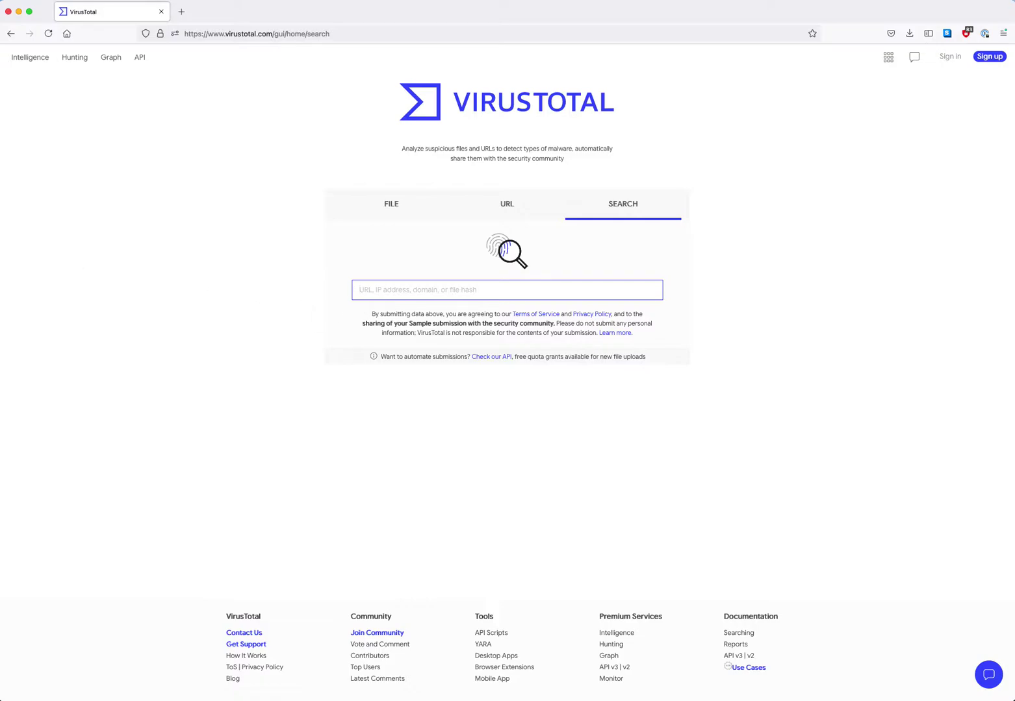
pyautogui.press('super+Tab')
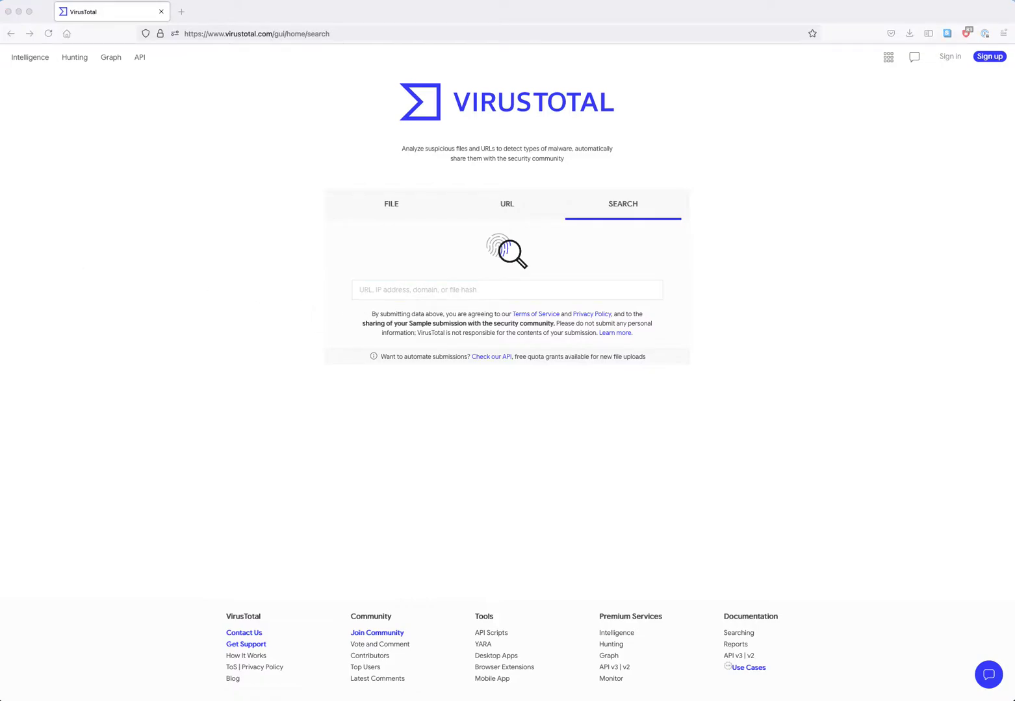
pyautogui.click(394, 295)
pyautogui.write('ce66705bdff1adb42e6fc42d8ea60b56d791ab8851a497bb74094ffa98c457ea')
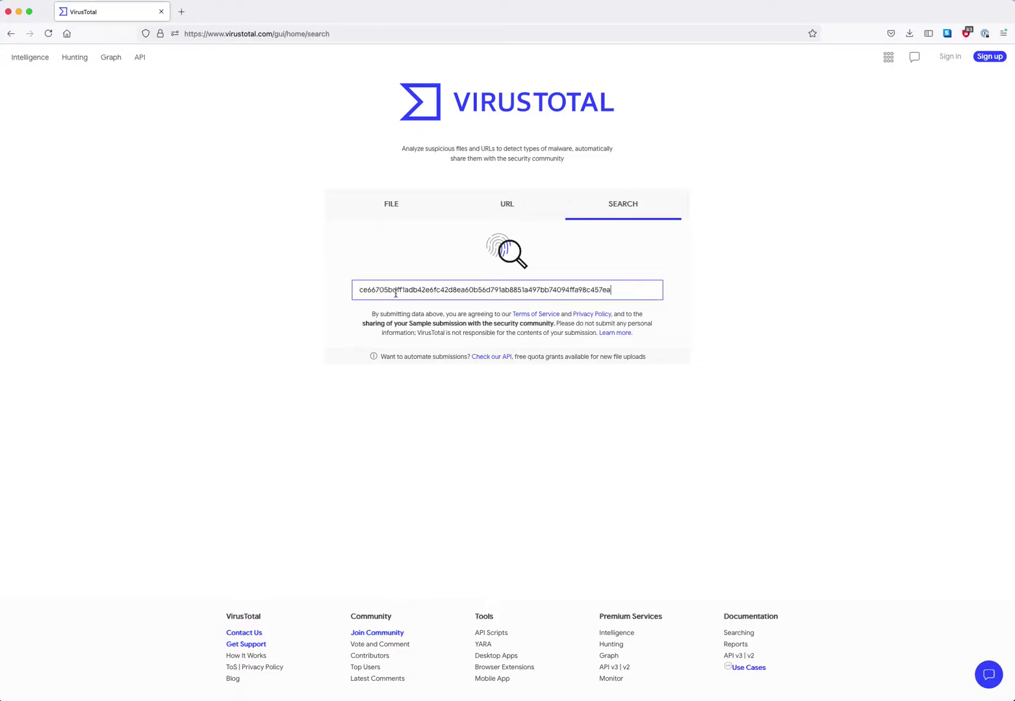
pyautogui.press('Return')
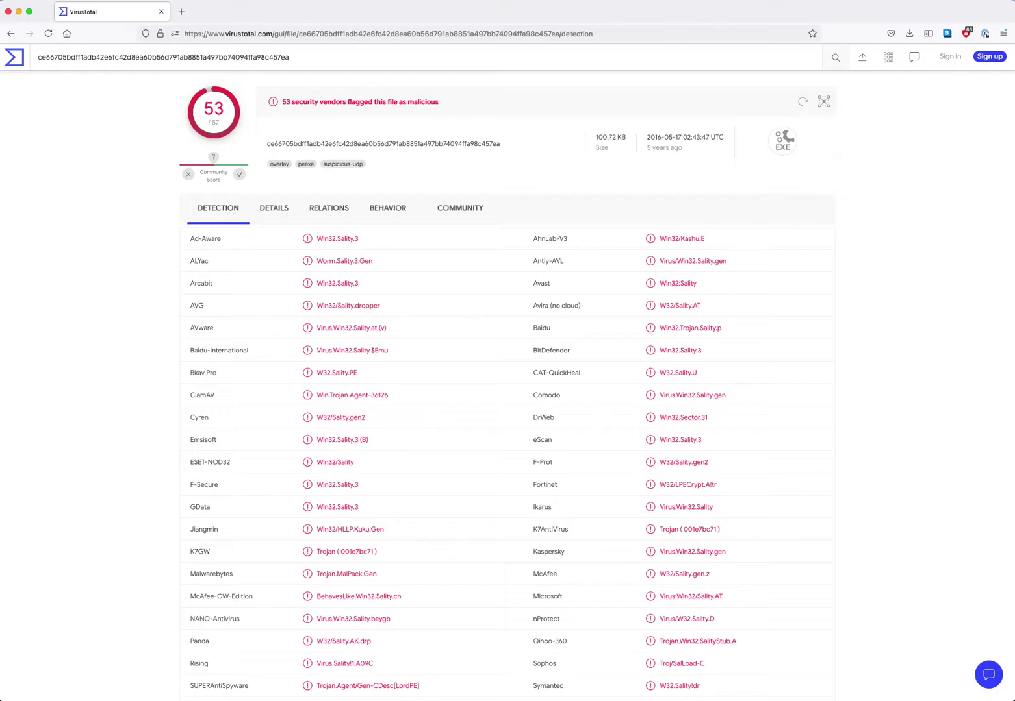
# Step: Examine the file's overall detection score, summary information and the verdicts of the individual security vendors
pyautogui.scroll(-5, 240, 267)
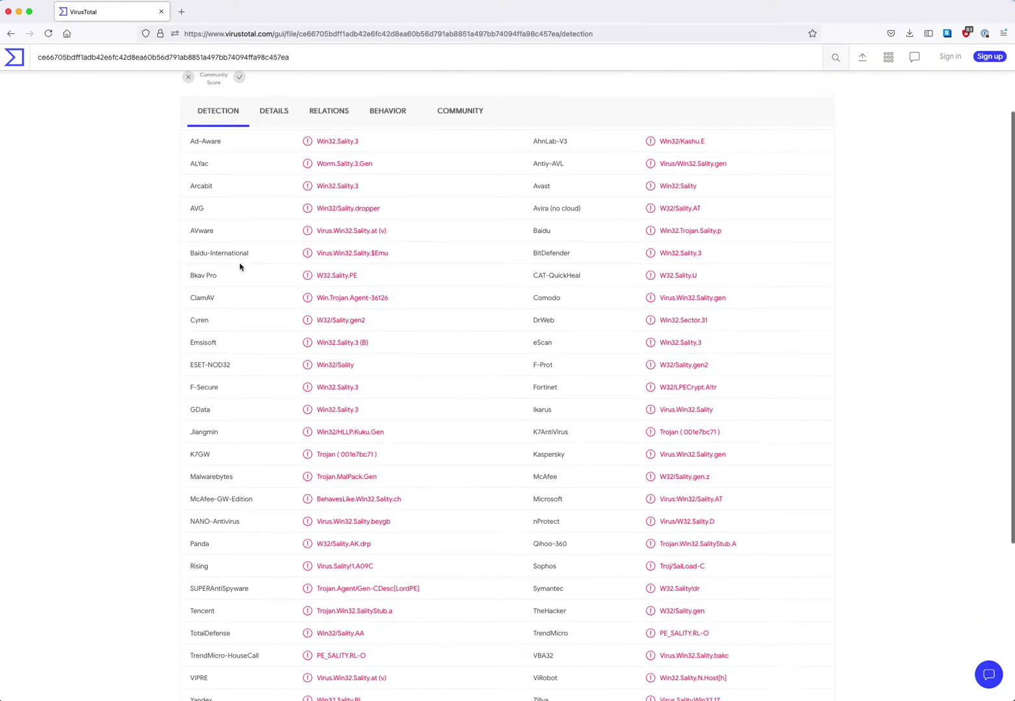
pyautogui.scroll(-4, 240, 266)
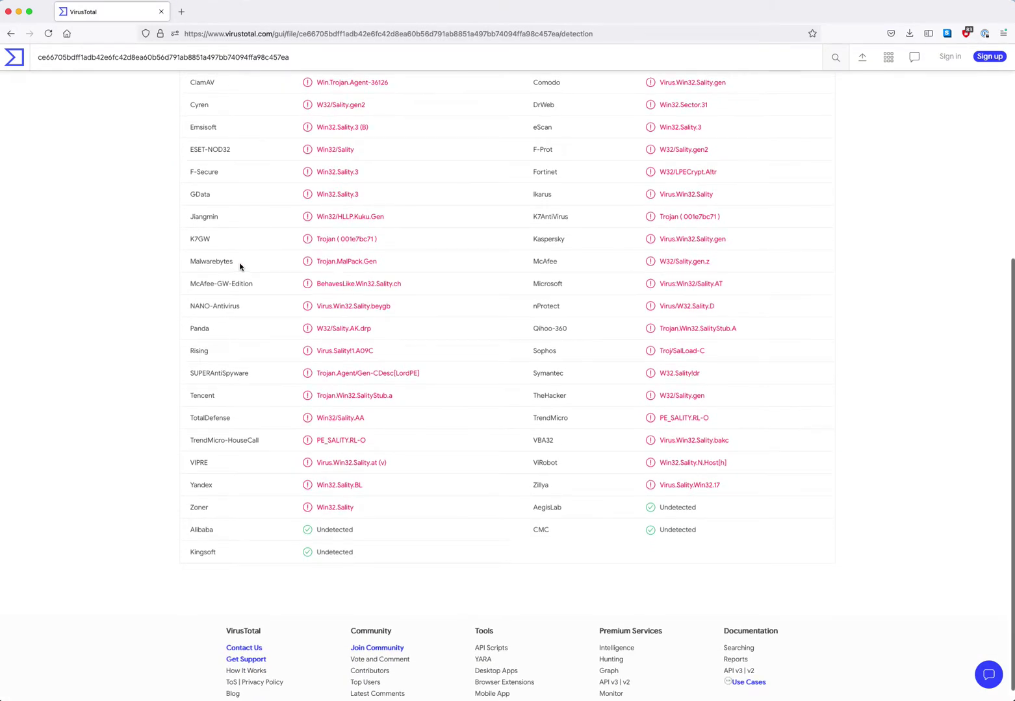
pyautogui.scroll(4, 240, 266)
pyautogui.scroll(3, 240, 266)
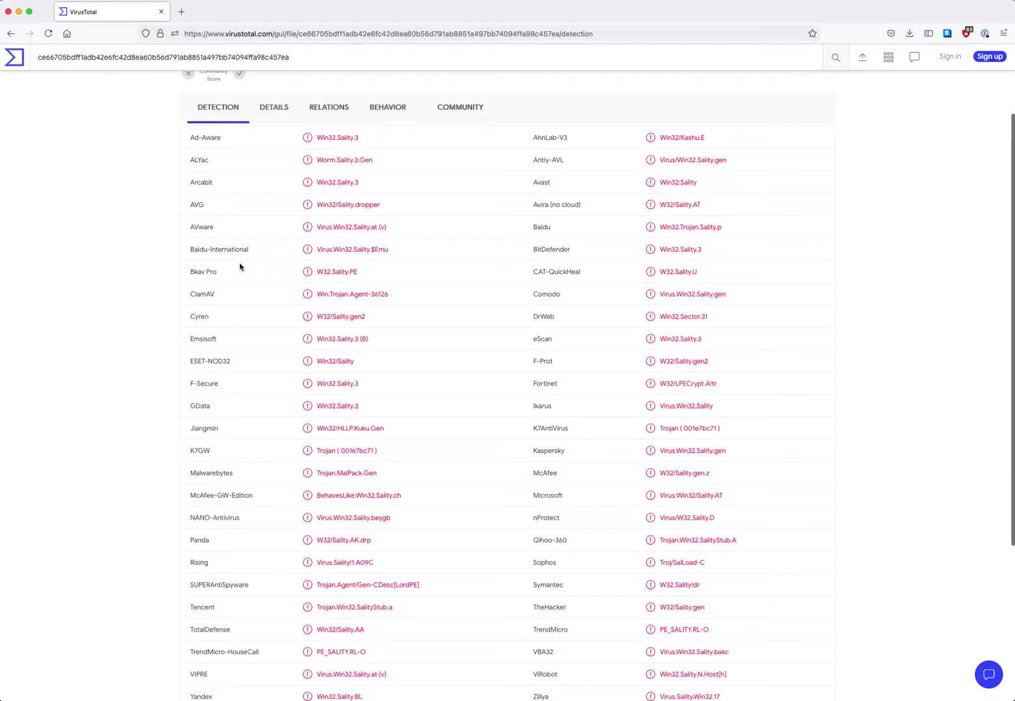
pyautogui.scroll(3, 239, 267)
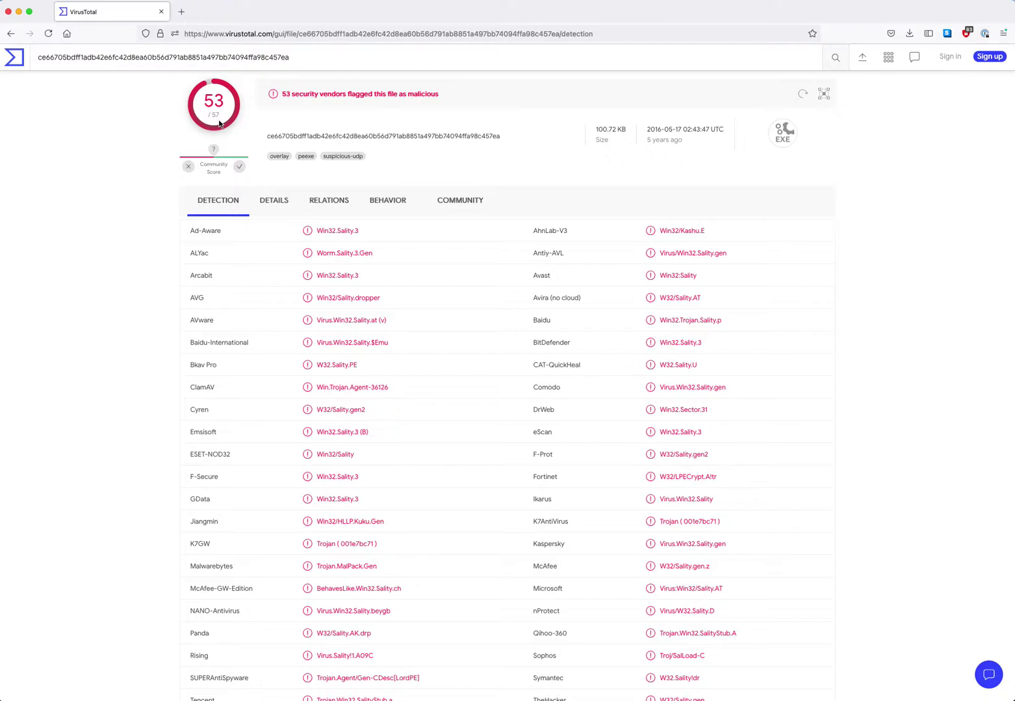
pyautogui.scroll(-2, 297, 219)
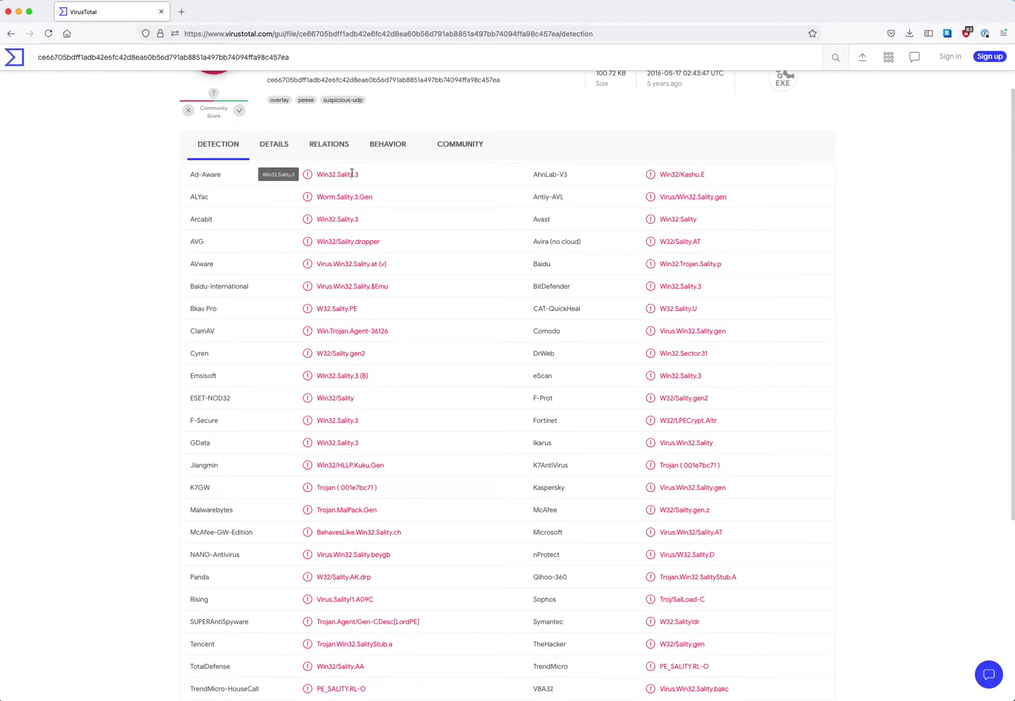
pyautogui.scroll(-3, 386, 224)
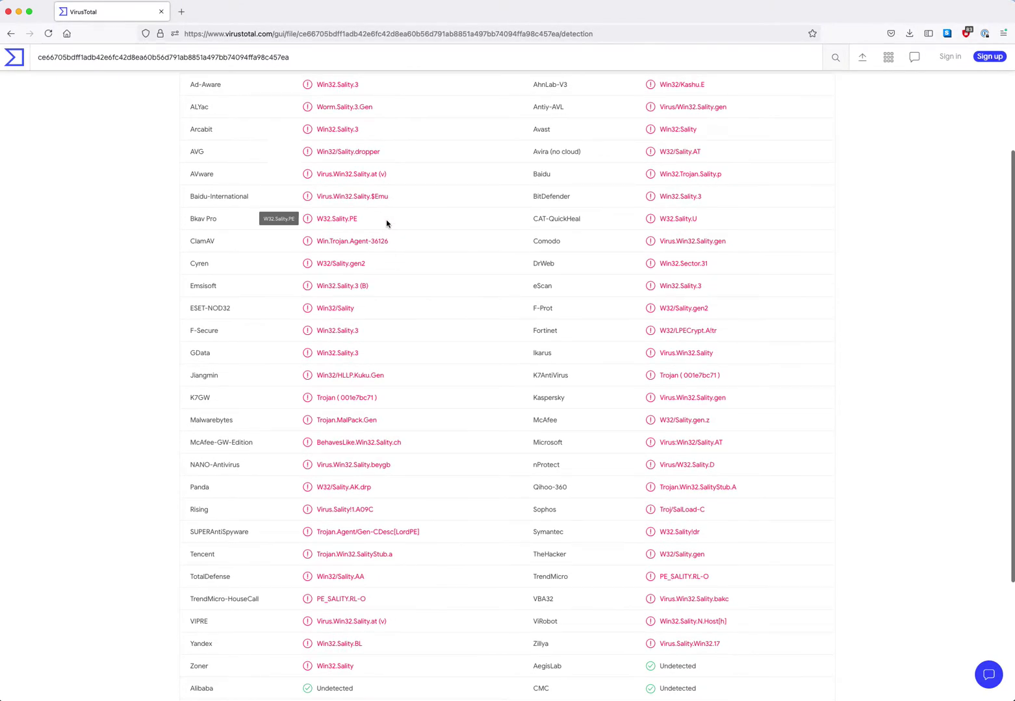
pyautogui.scroll(3, 386, 223)
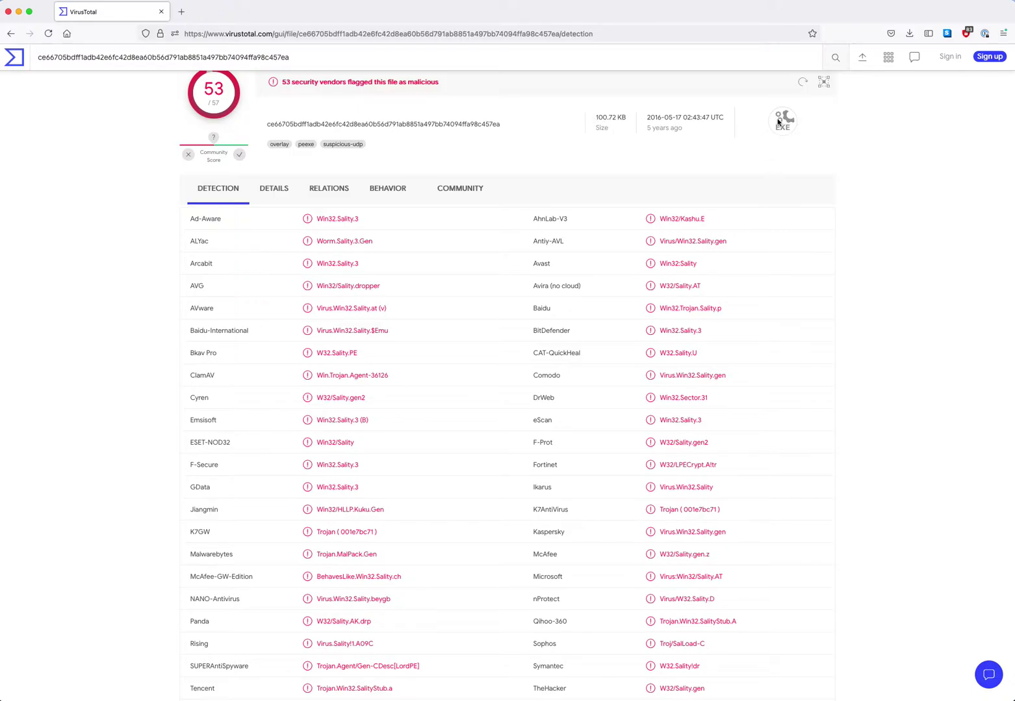
pyautogui.scroll(1, 777, 122)
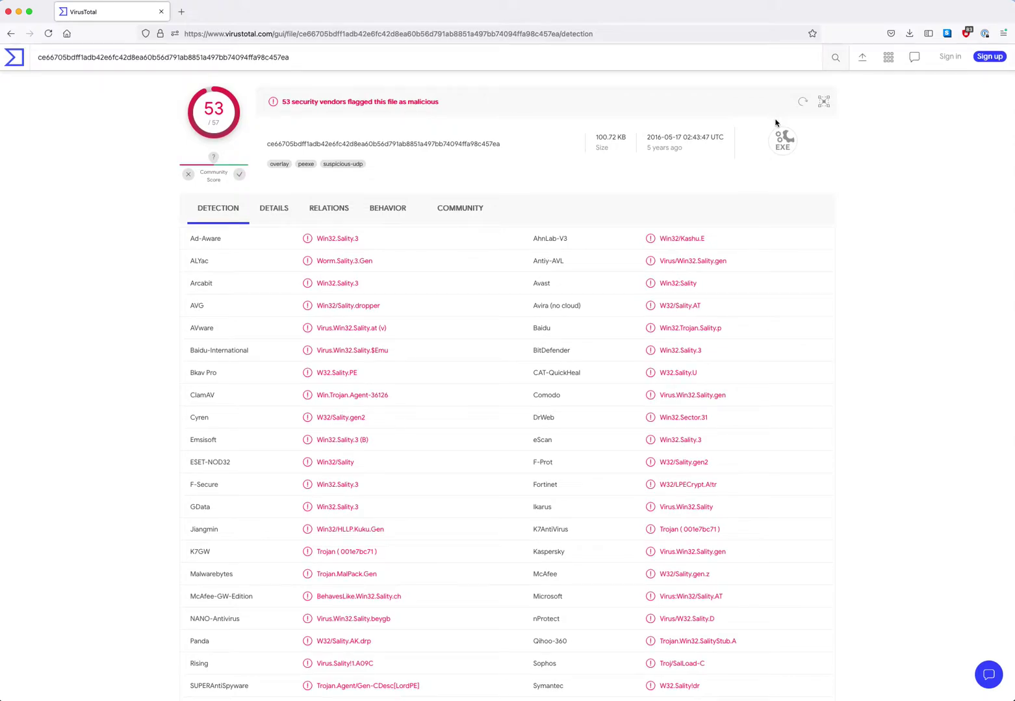
pyautogui.scroll(-10, 774, 122)
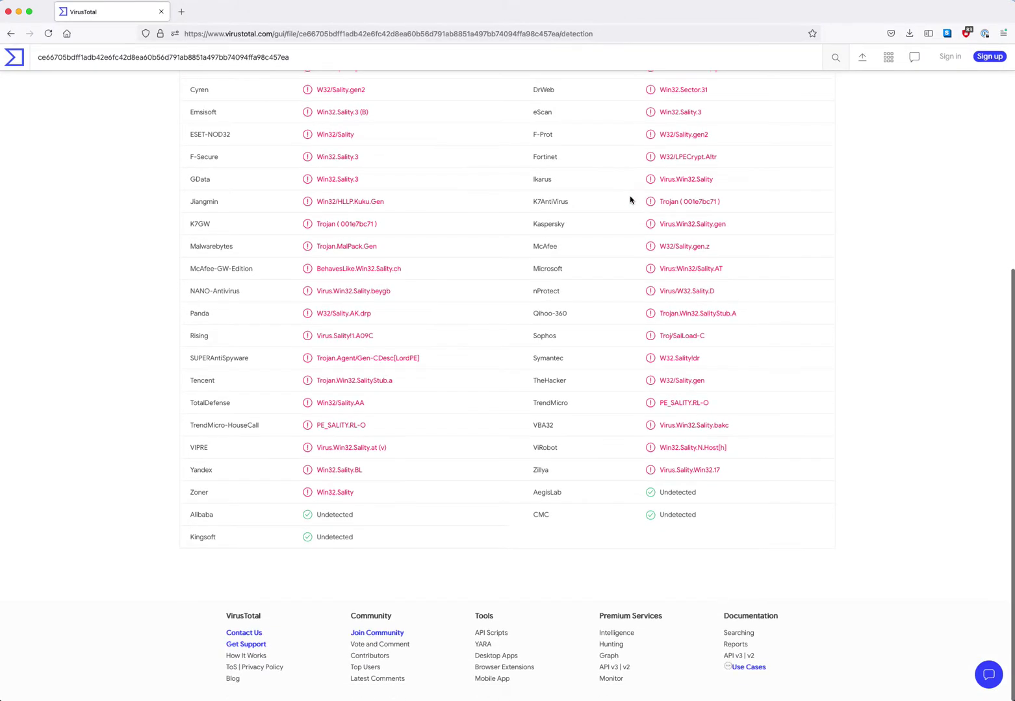
pyautogui.scroll(3, 628, 201)
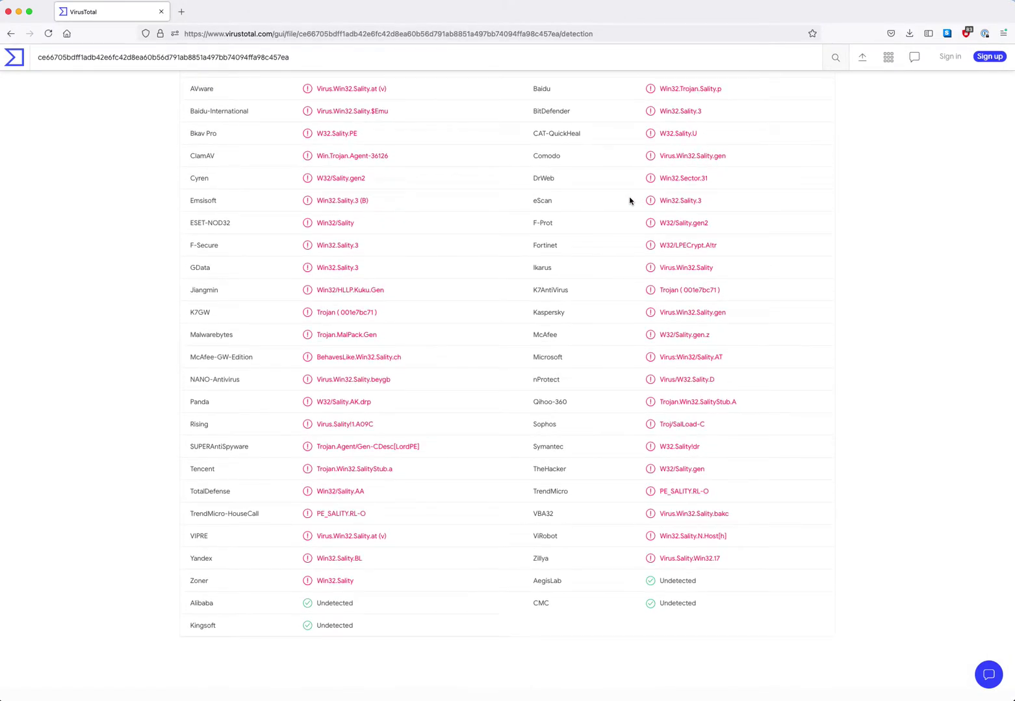
pyautogui.scroll(2, 629, 201)
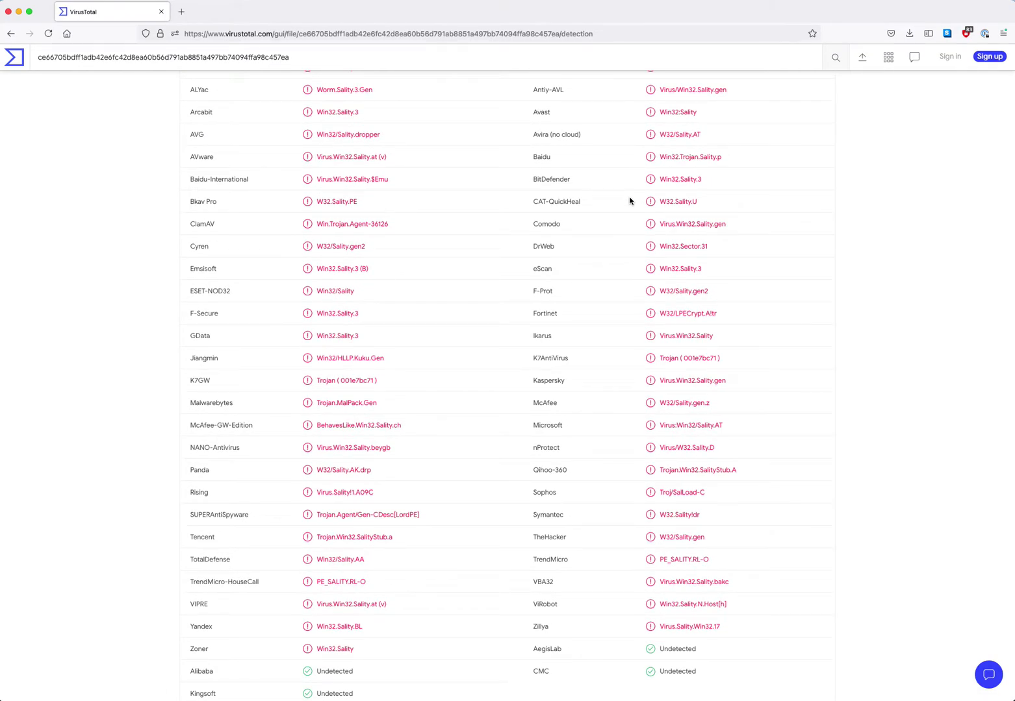
pyautogui.scroll(5, 629, 200)
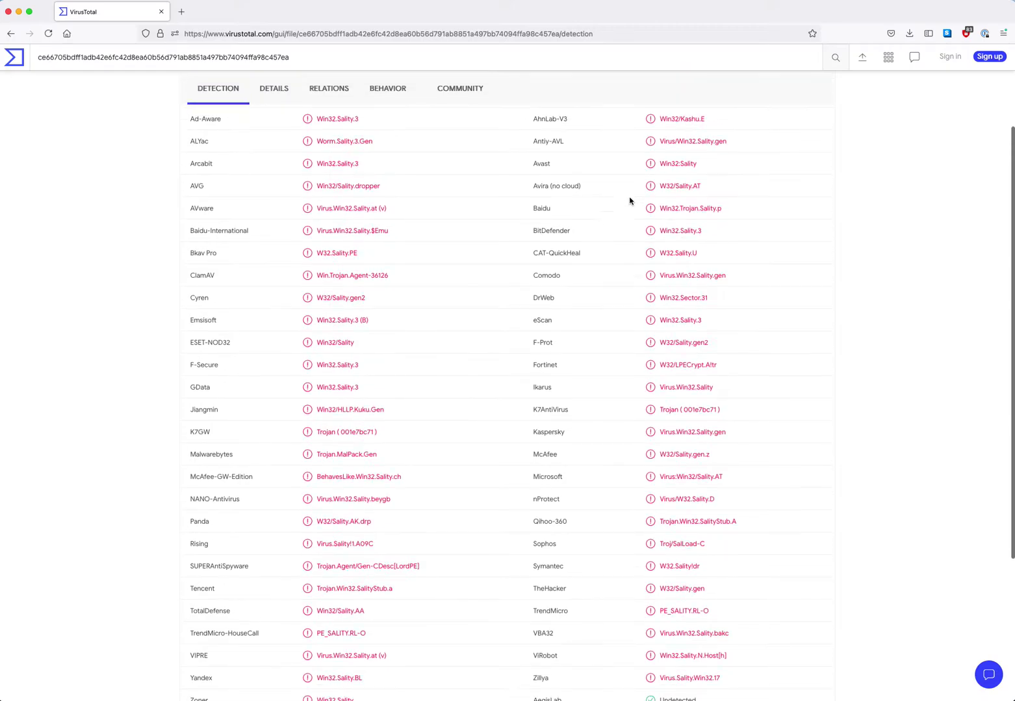
pyautogui.scroll(1, 628, 201)
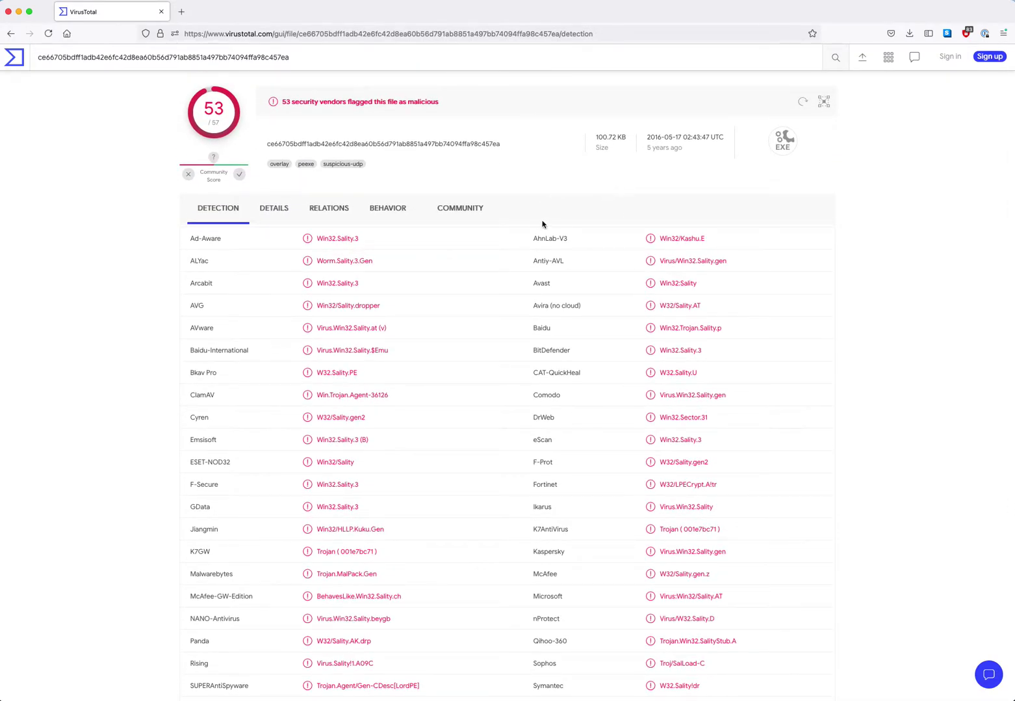
pyautogui.scroll(-2, 241, 228)
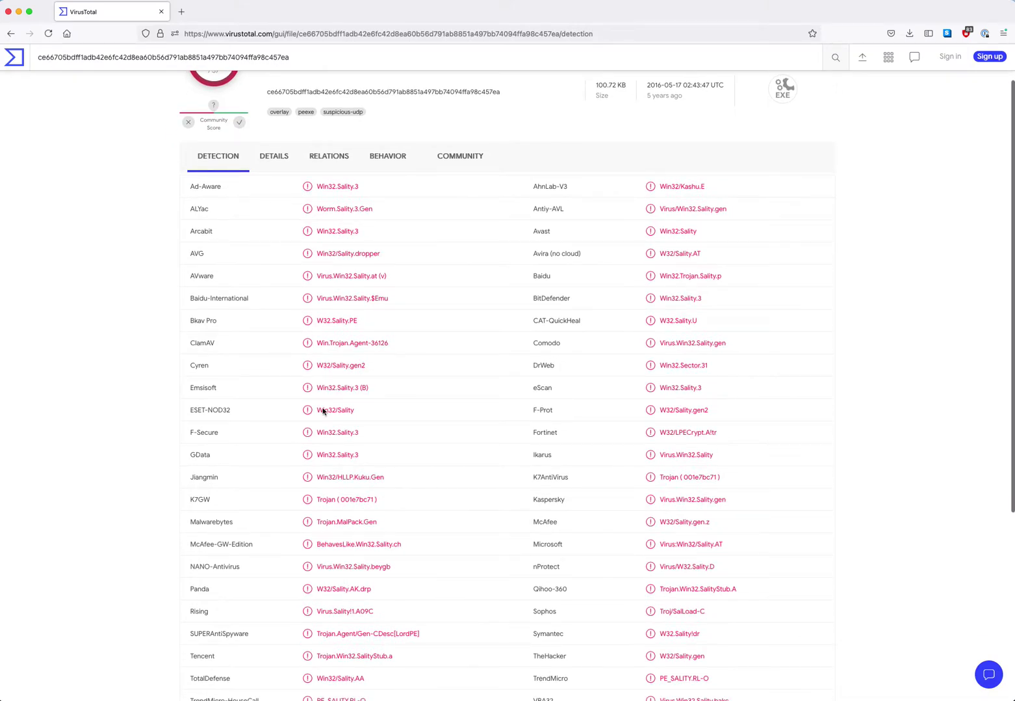
pyautogui.scroll(-2, 375, 559)
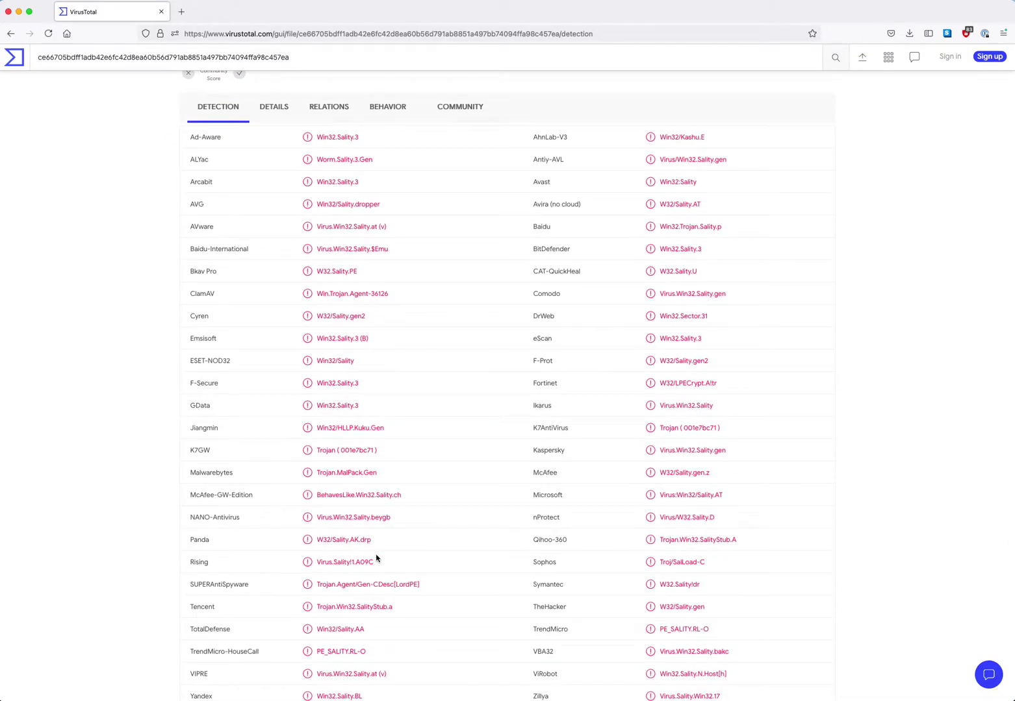
pyautogui.scroll(-2, 375, 559)
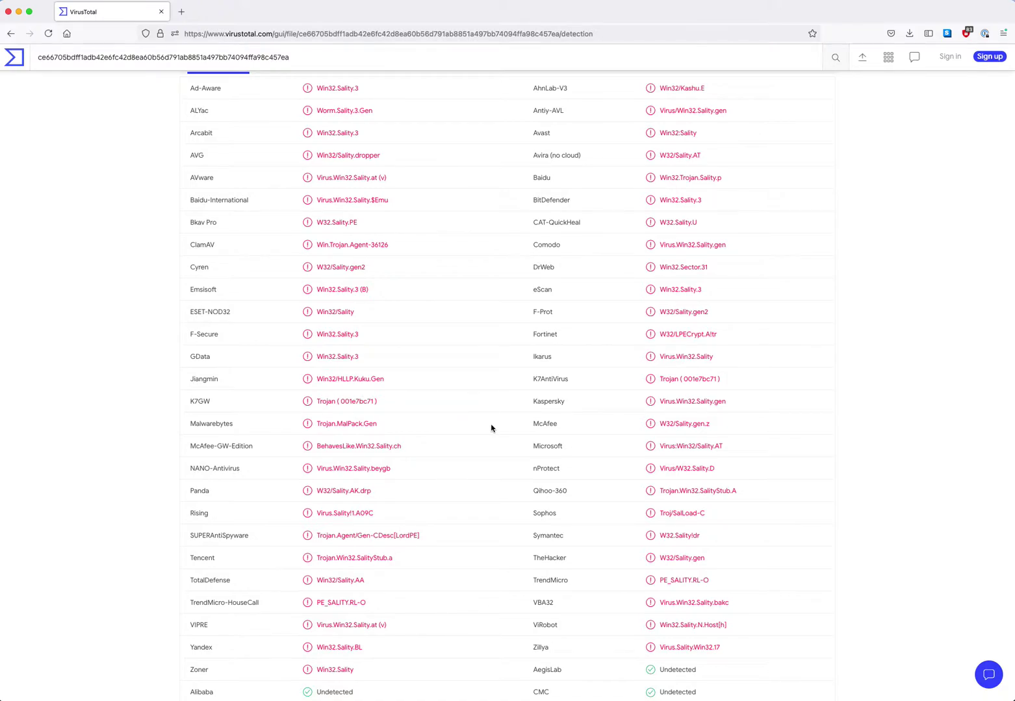
pyautogui.scroll(5, 491, 428)
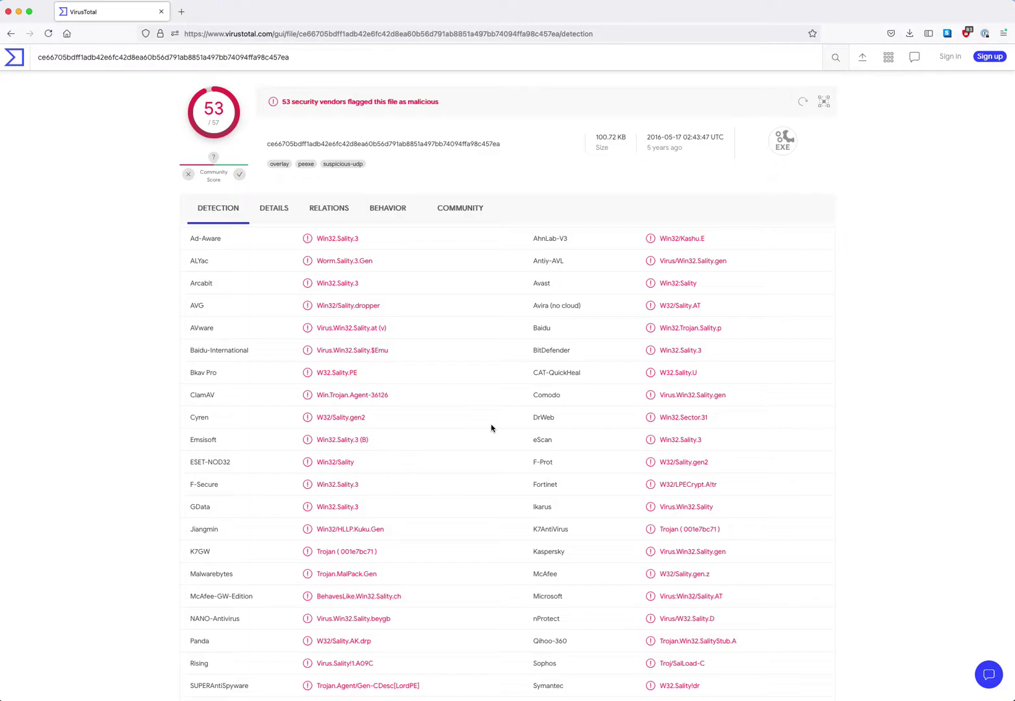
# Step: Open the file's details and review its basic properties, History timestamps and Portable Executable information
pyautogui.click(274, 208)
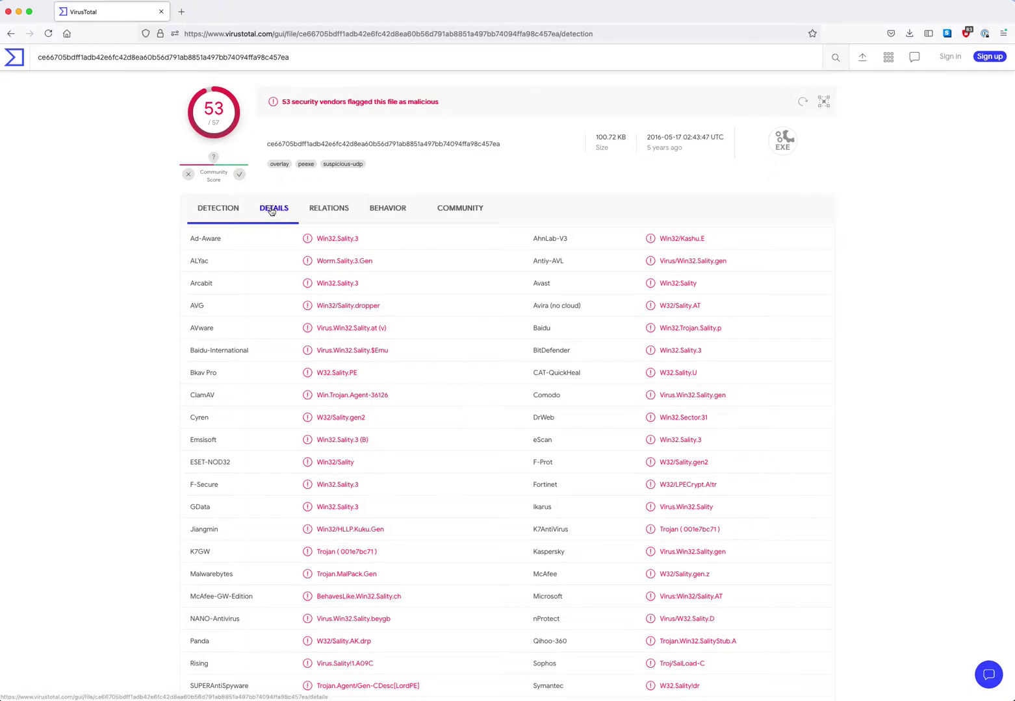
pyautogui.scroll(-1, 184, 228)
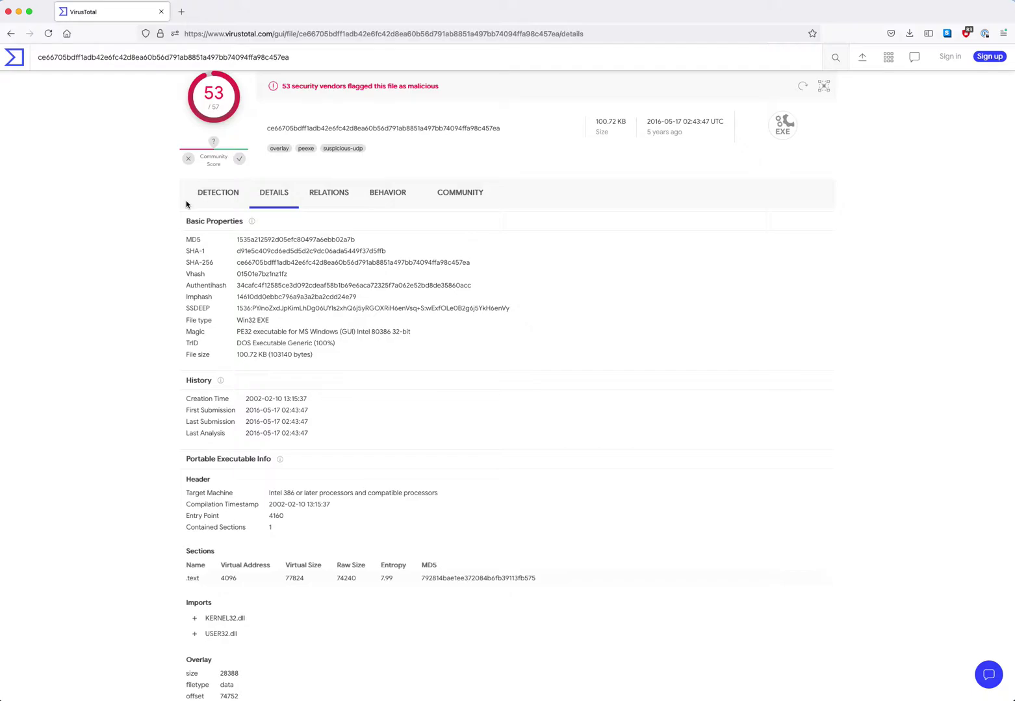
pyautogui.scroll(-3, 188, 205)
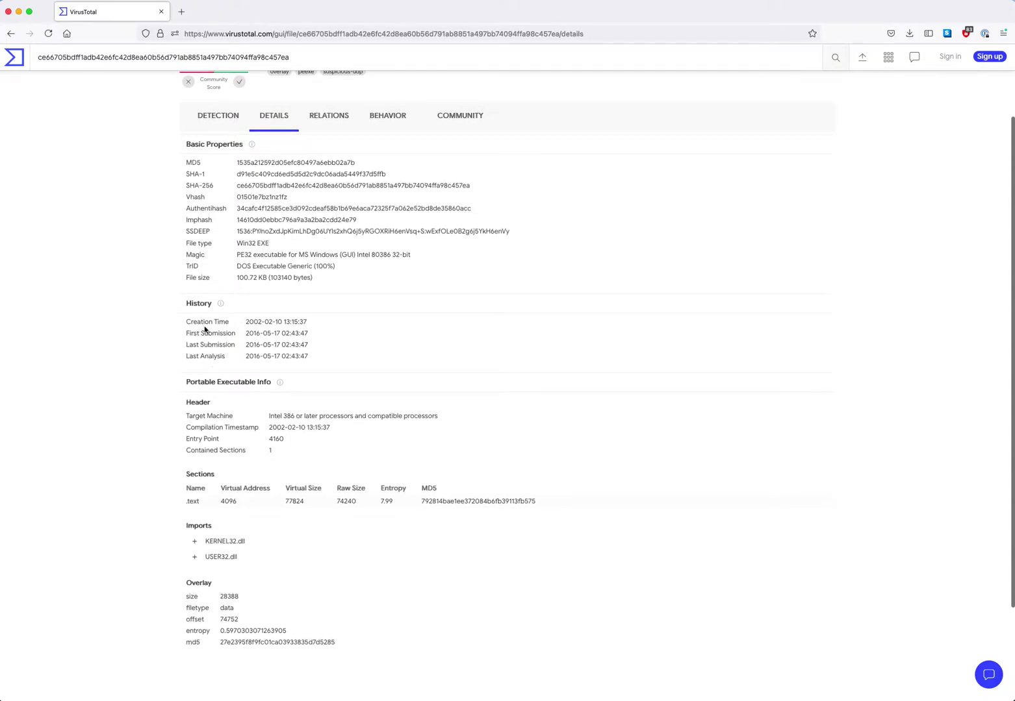
pyautogui.scroll(-1, 233, 321)
pyautogui.moveTo(245, 321)
pyautogui.mouseDown()
pyautogui.moveTo(308, 321)
pyautogui.moveTo(234, 330)
pyautogui.mouseUp()
pyautogui.click(325, 336)
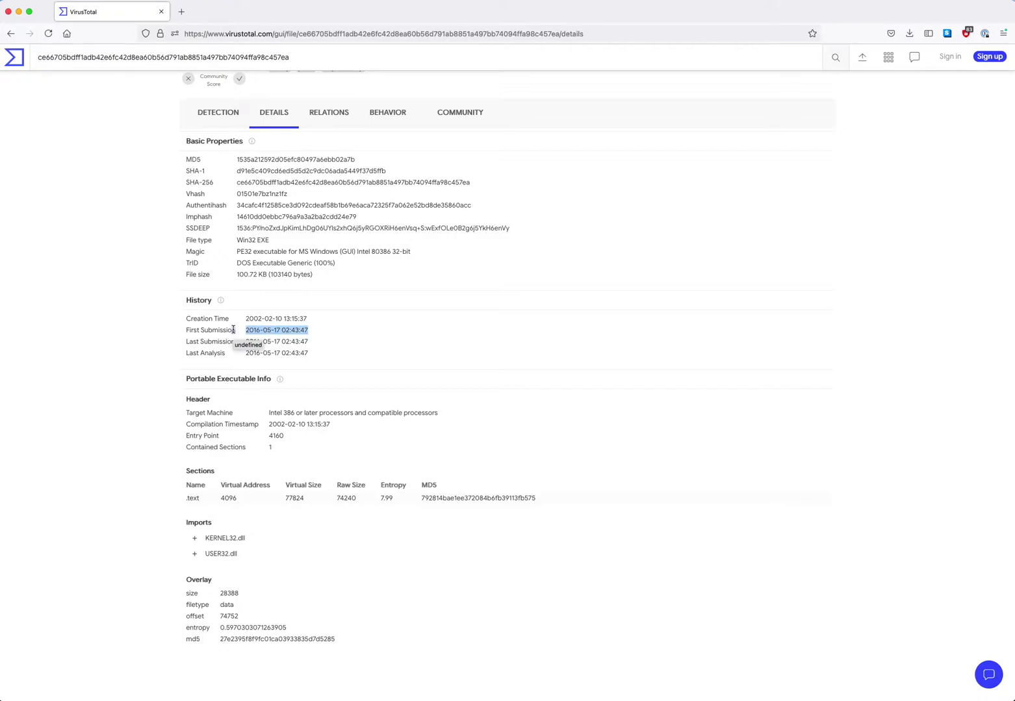
pyautogui.click(244, 345)
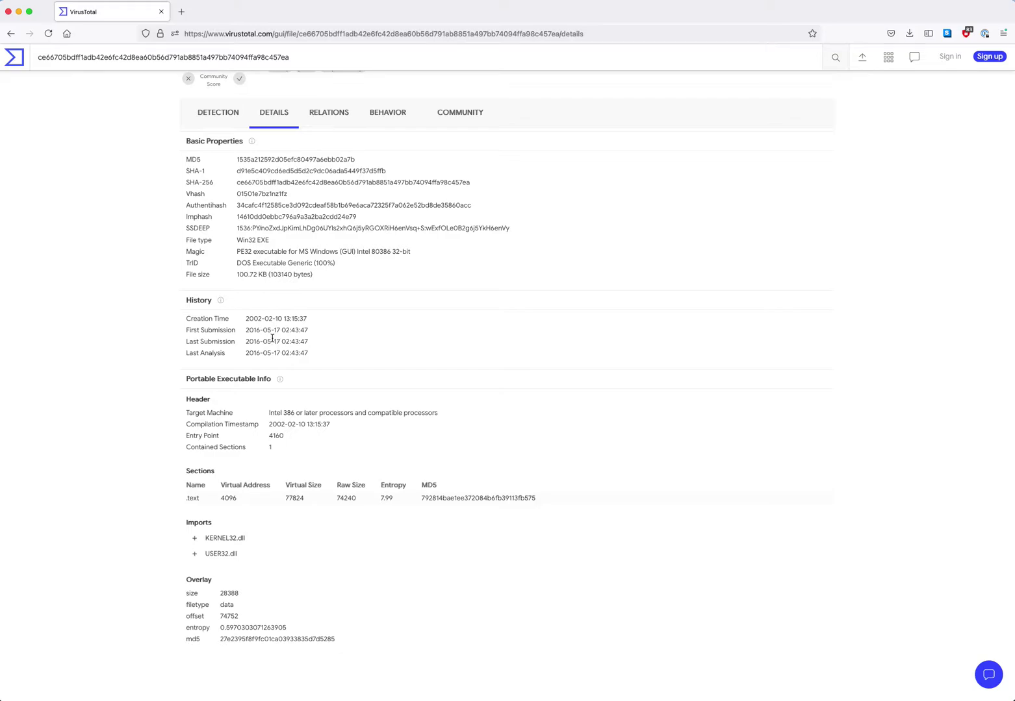
pyautogui.moveTo(310, 356); pyautogui.dragTo(247, 356)
pyautogui.scroll(-3, 249, 358)
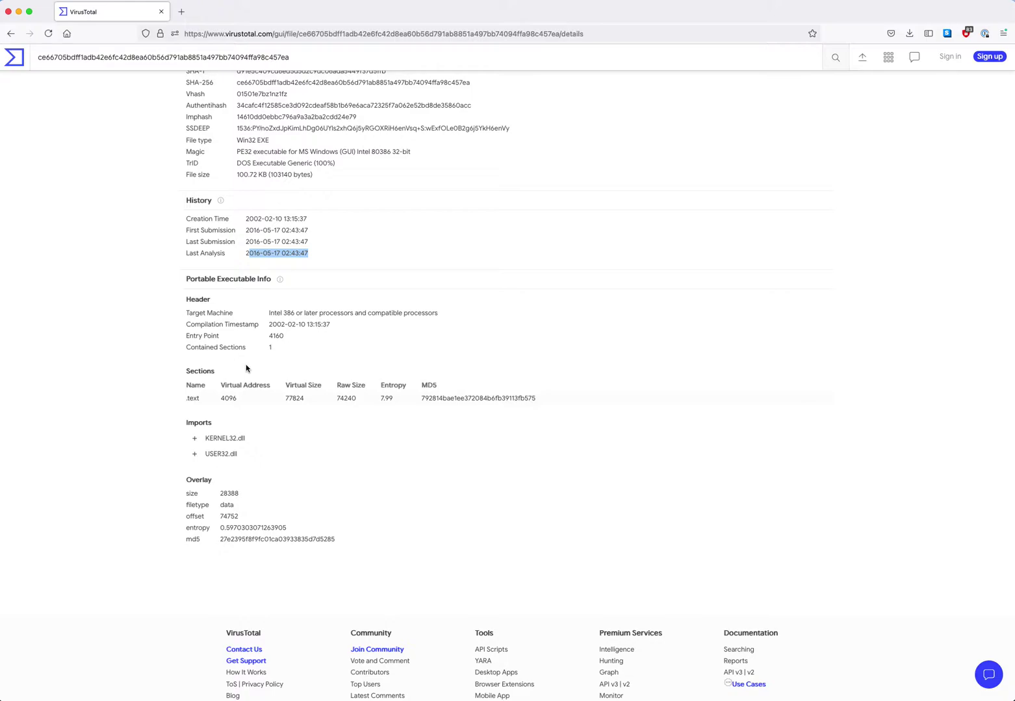
pyautogui.scroll(6, 246, 368)
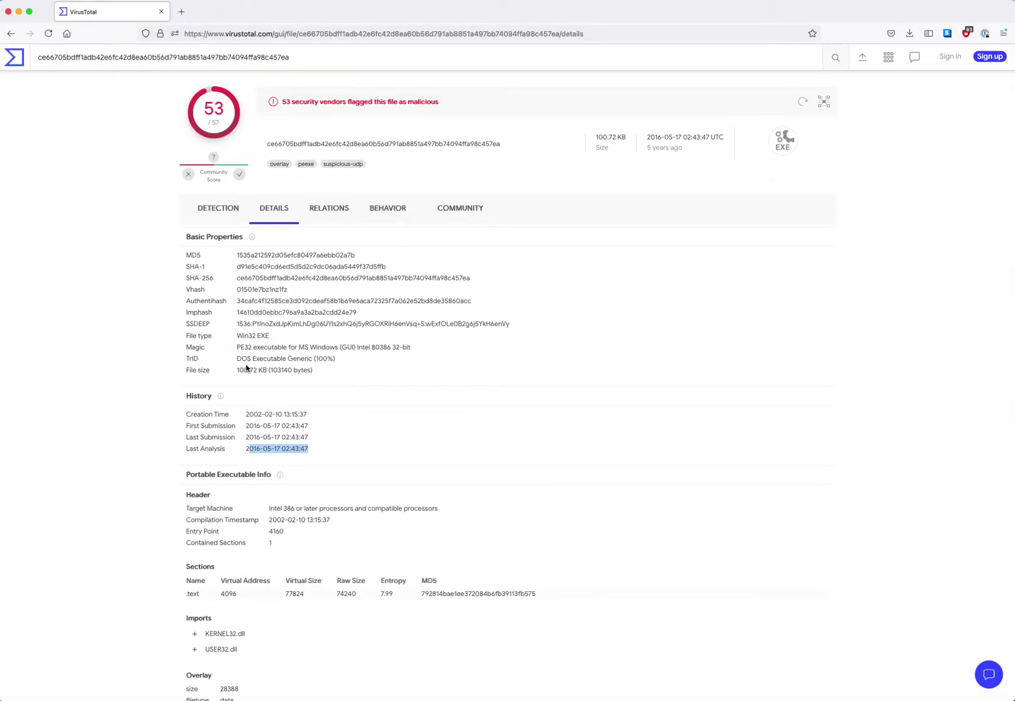
# Step: Open the file's relations and expand the Contacted URLs list twice to show more entries
pyautogui.click(336, 206)
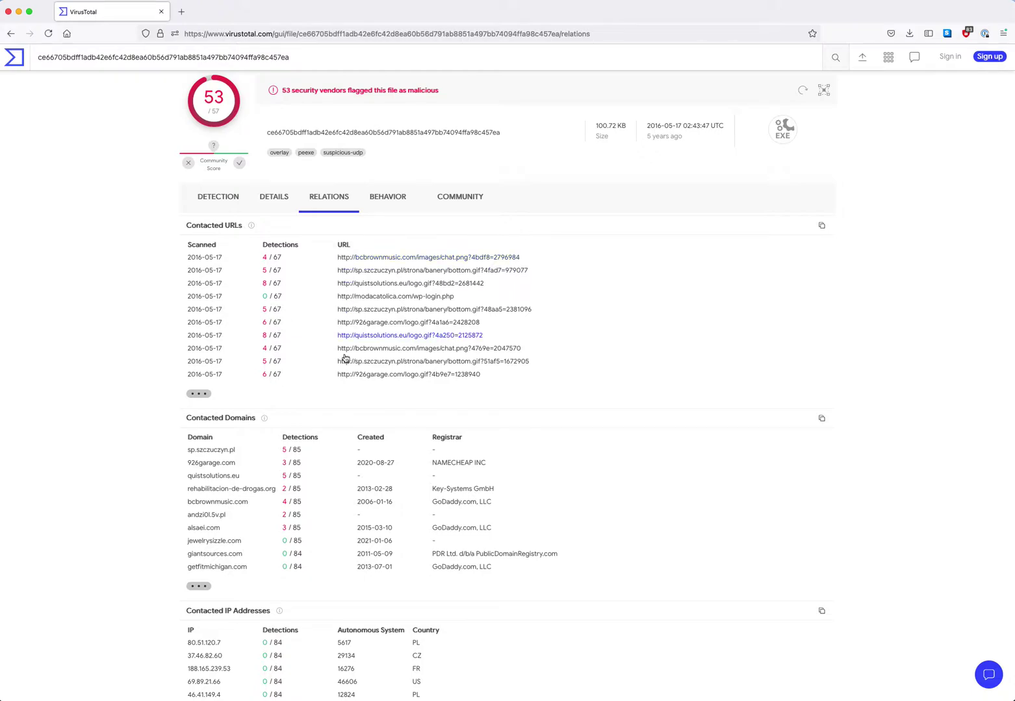
pyautogui.moveTo(253, 228)
pyautogui.click(201, 395)
pyautogui.scroll(-2, 151, 392)
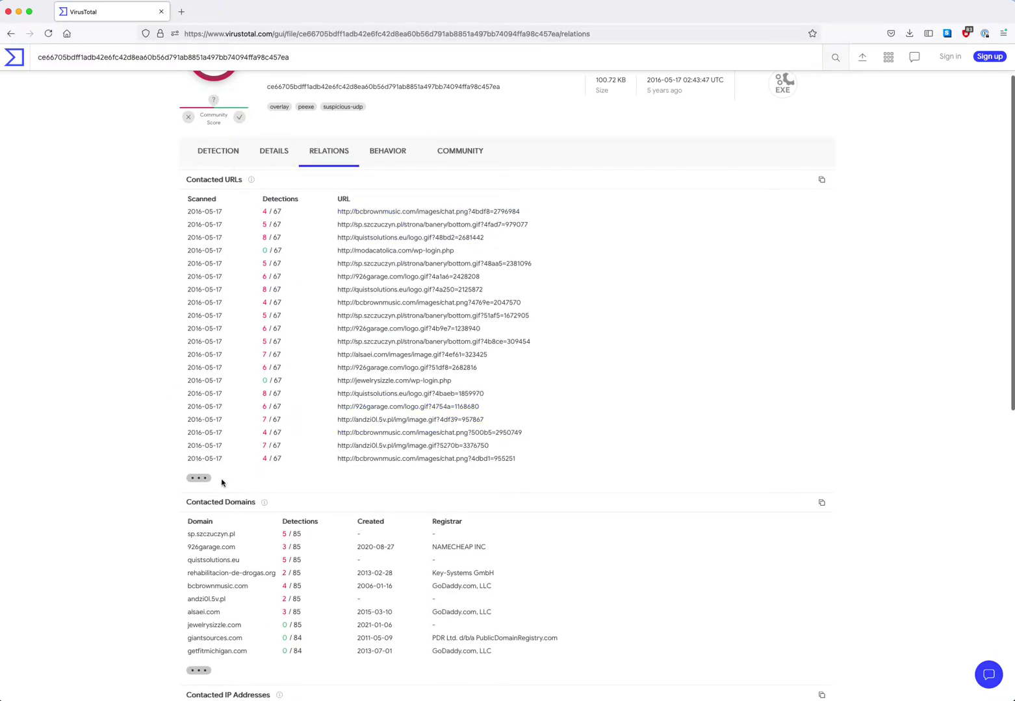
pyautogui.click(190, 480)
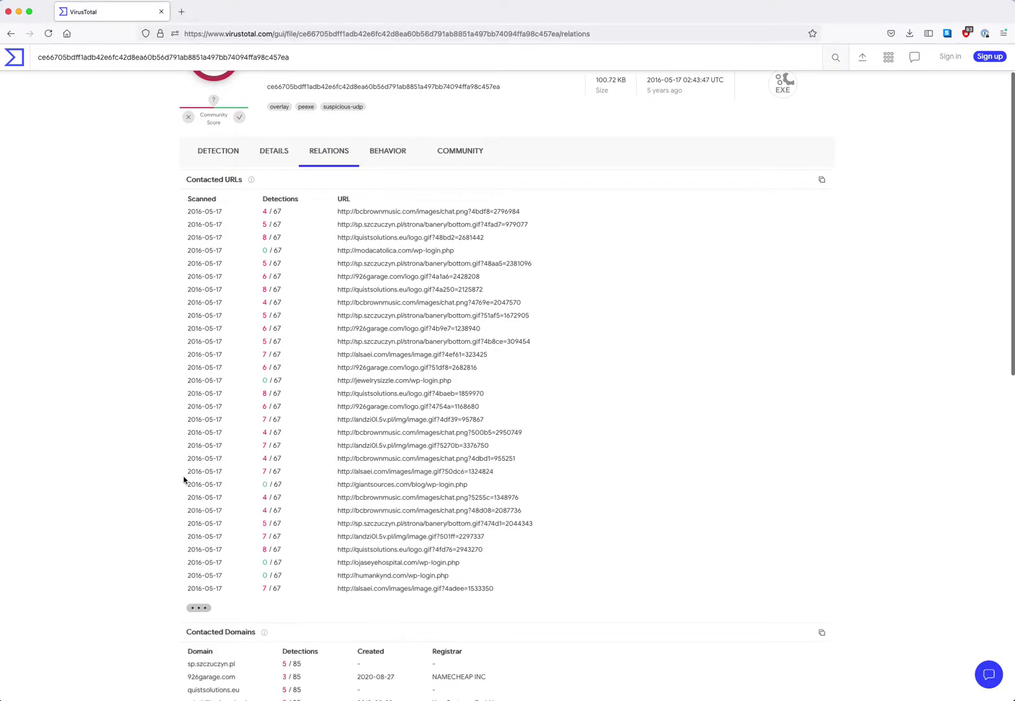
# Step: Examine the file's Contacted URLs, Contacted Domains and Contacted IP Addresses, and the contacted URLs node in the Graph Summary
pyautogui.scroll(-3, 186, 481)
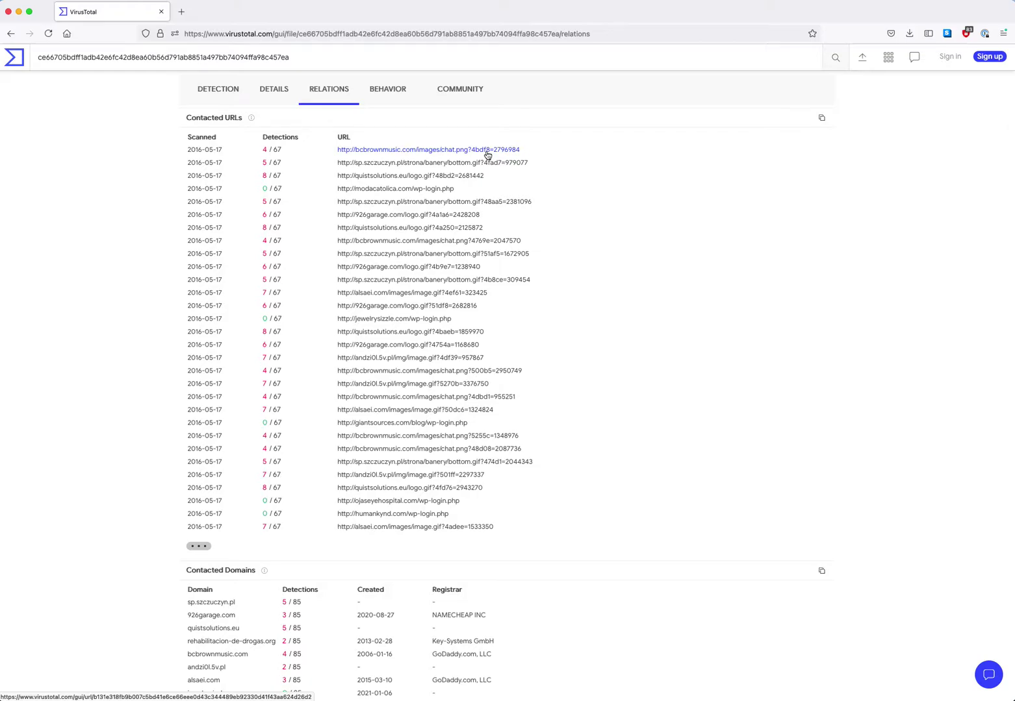
pyautogui.scroll(-3, 279, 156)
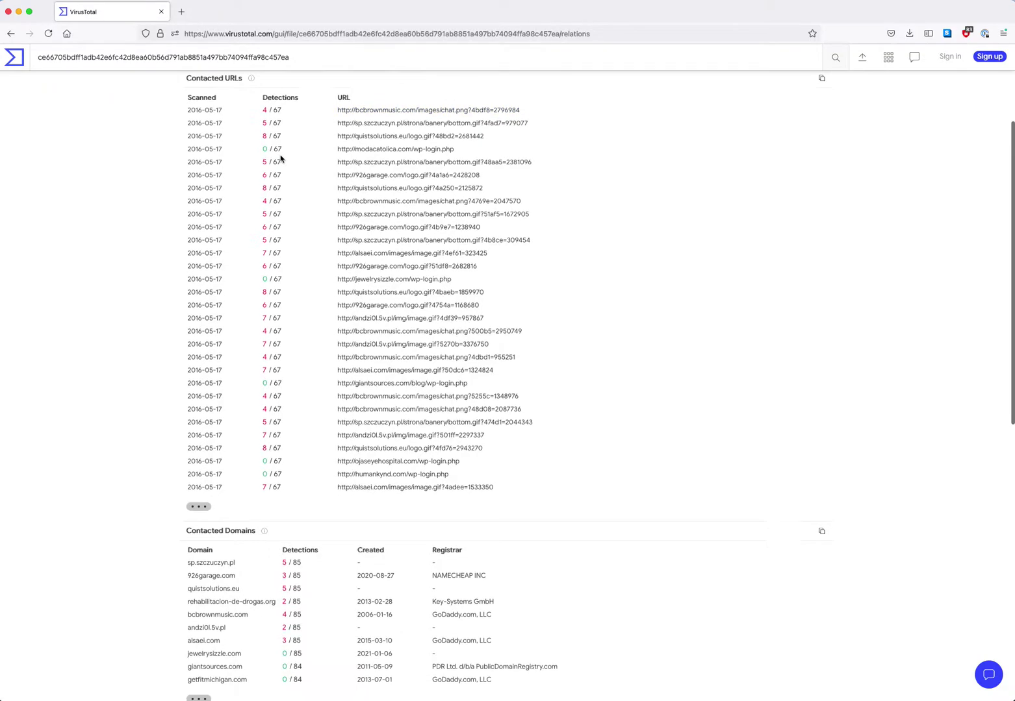
pyautogui.scroll(-1, 281, 154)
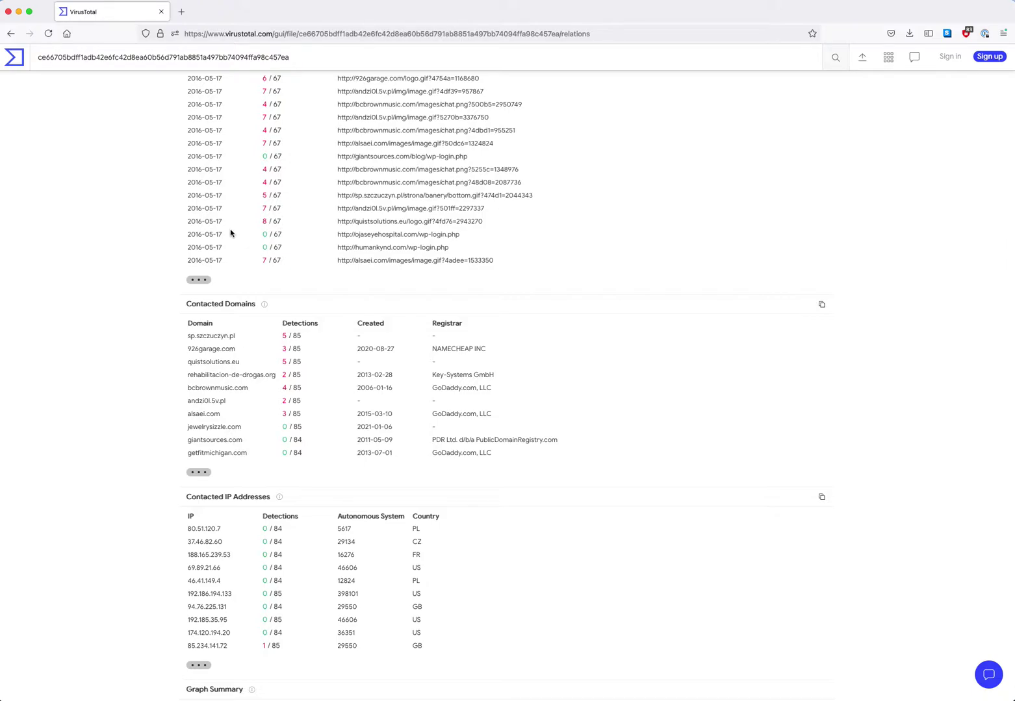
pyautogui.scroll(-1, 228, 234)
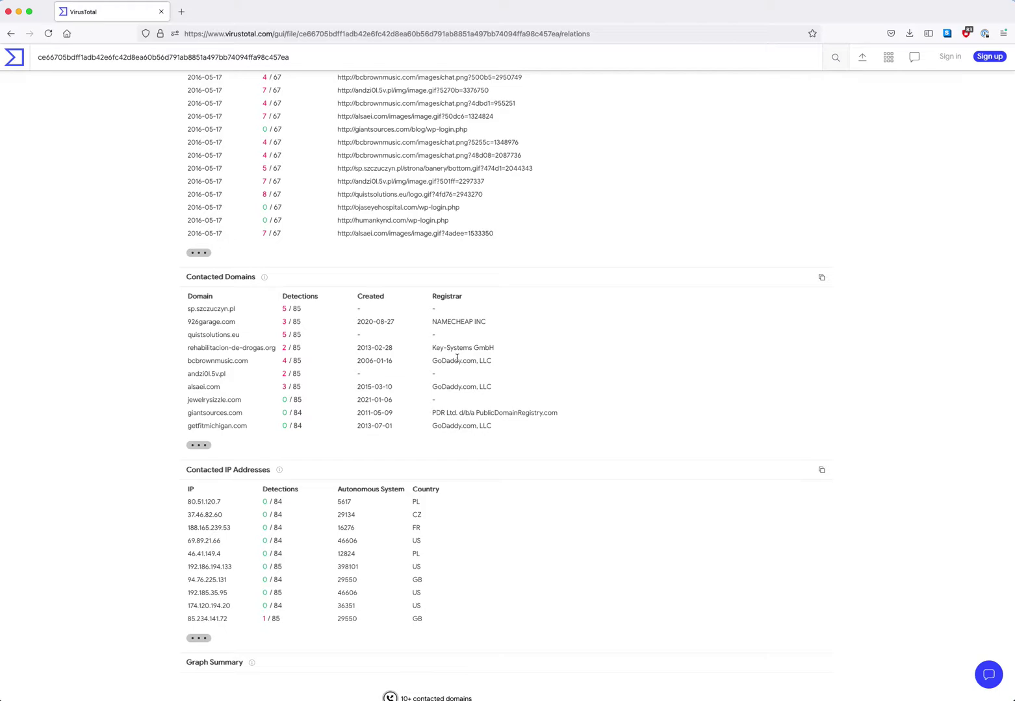
pyautogui.scroll(-3, 457, 358)
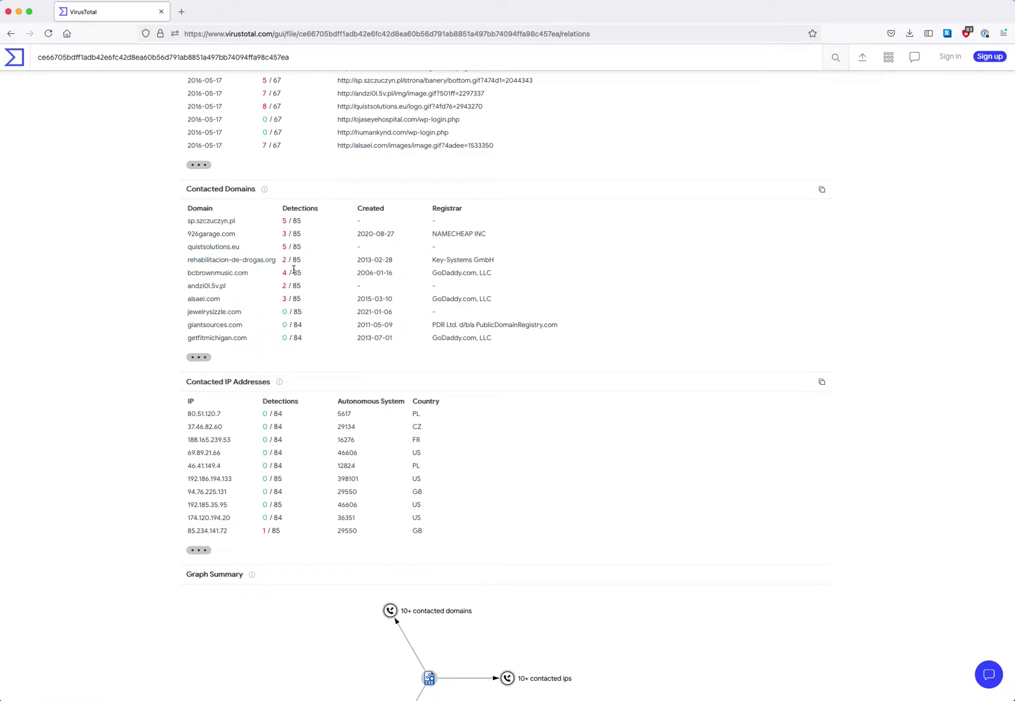
pyautogui.moveTo(282, 383)
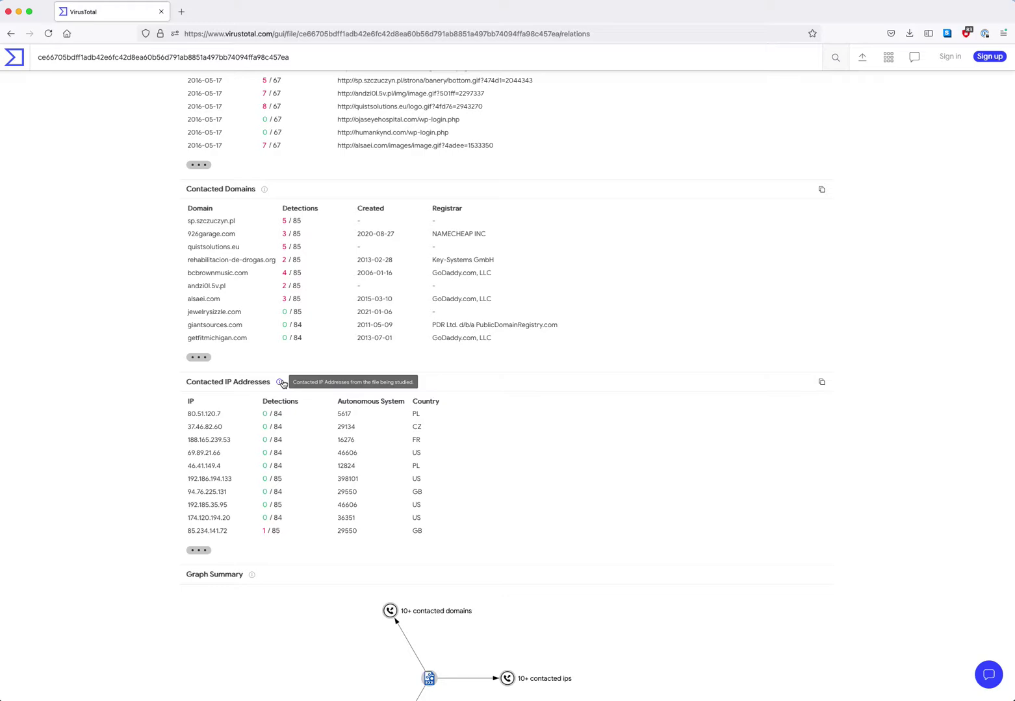
pyautogui.scroll(-5, 284, 384)
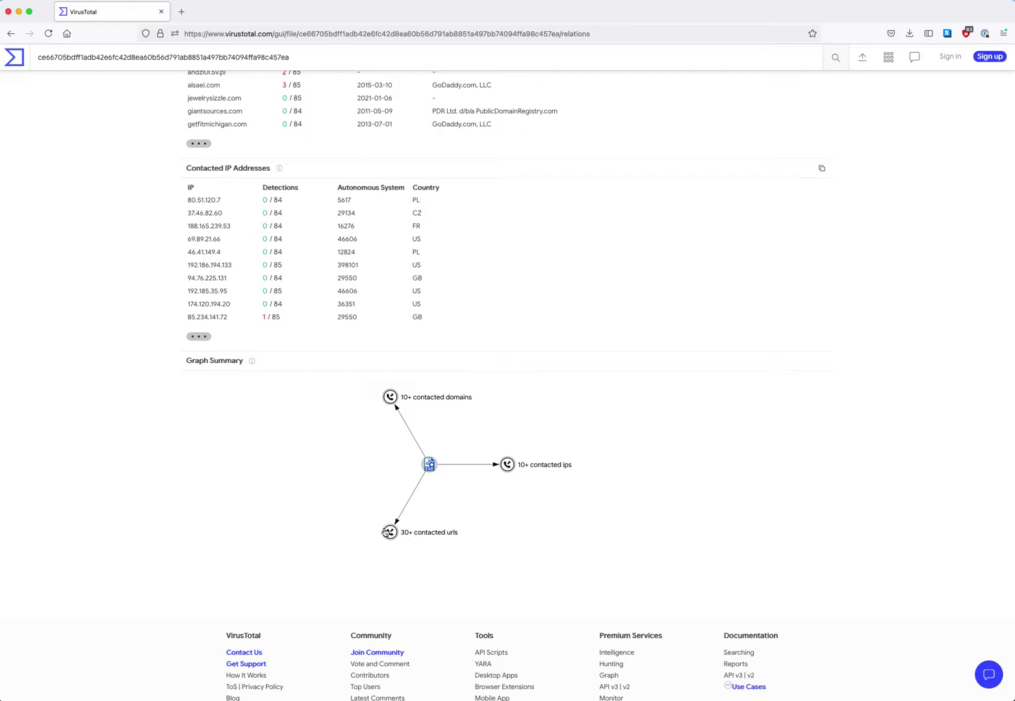
pyautogui.click(389, 533)
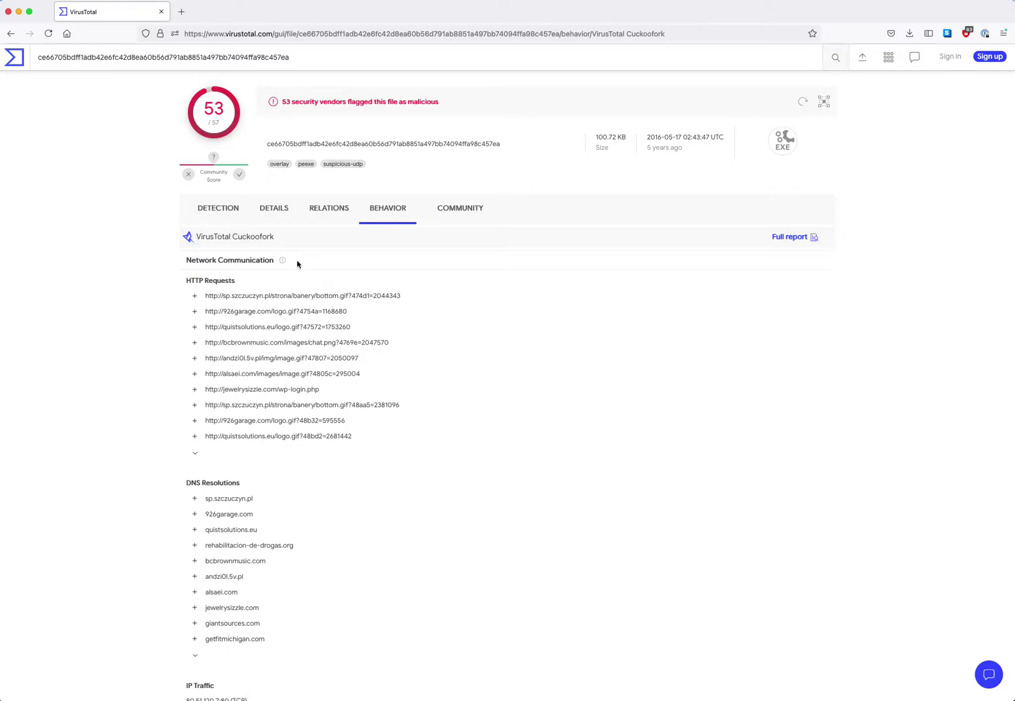
# Step: Review the sandbox HTTP Requests, DNS Resolutions and IP Traffic, highlighting bottom.gif and wp-login.php in the requested URLs
pyautogui.scroll(-5, 297, 263)
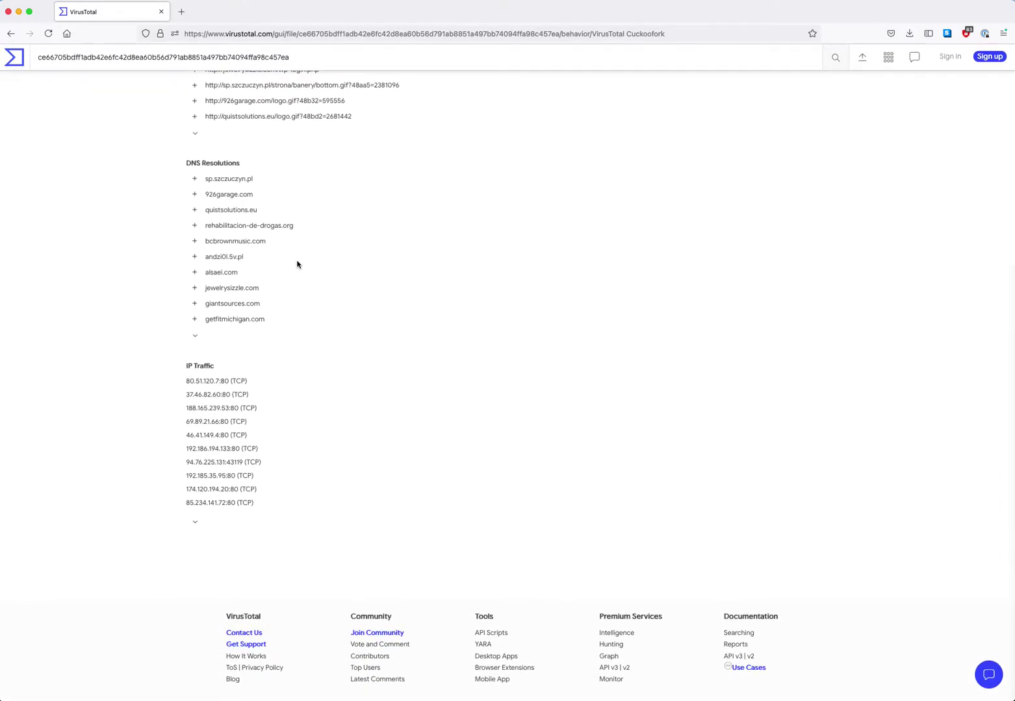
pyautogui.scroll(3, 297, 263)
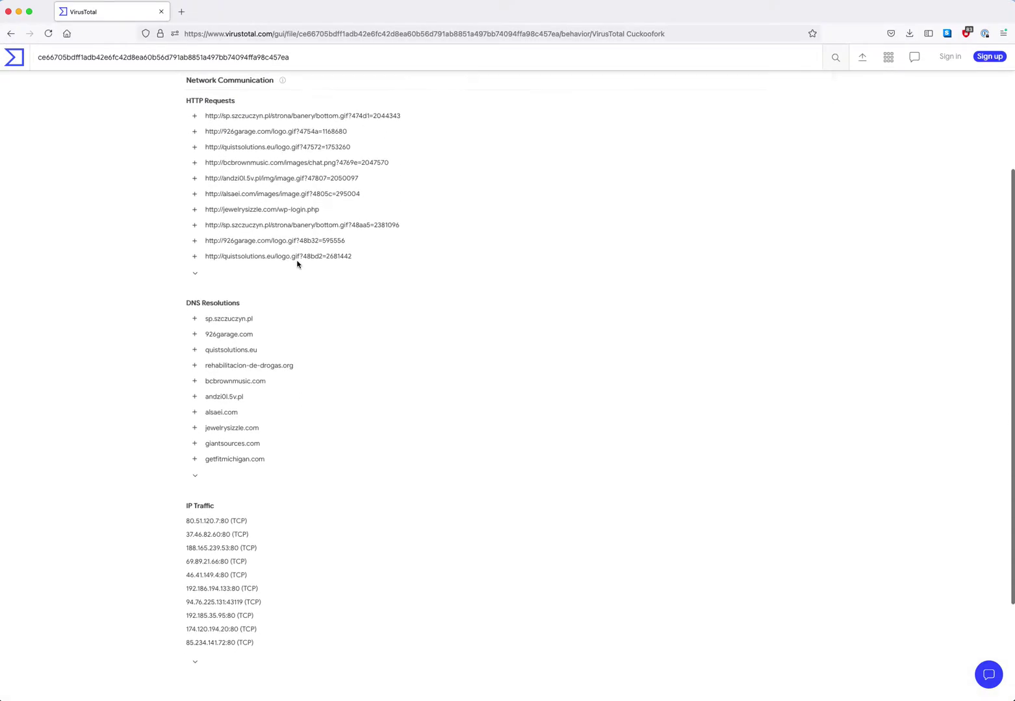
pyautogui.scroll(2, 297, 263)
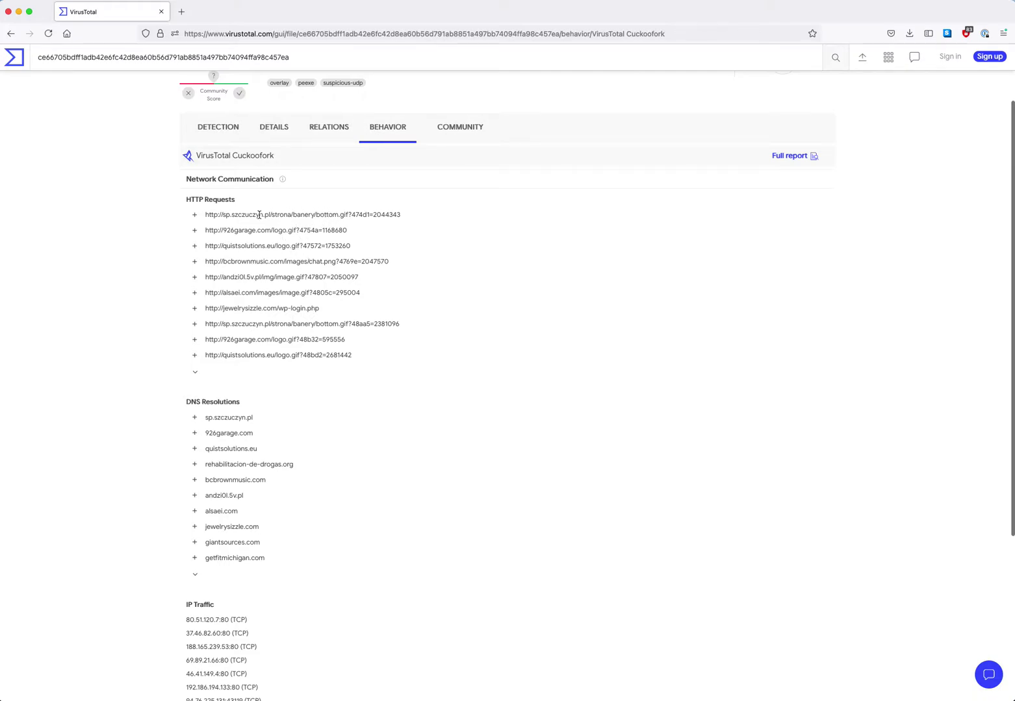
pyautogui.moveTo(222, 215); pyautogui.dragTo(347, 215)
pyautogui.click(384, 231)
pyautogui.moveTo(316, 215); pyautogui.dragTo(348, 215)
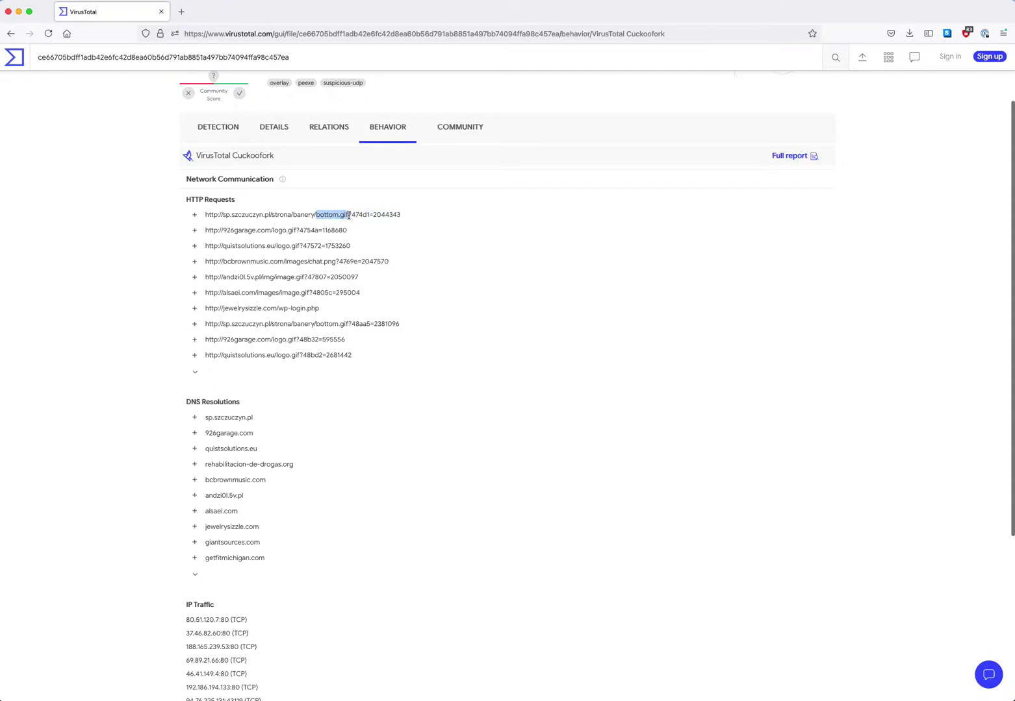
pyautogui.click(288, 231)
pyautogui.moveTo(316, 309); pyautogui.dragTo(280, 310)
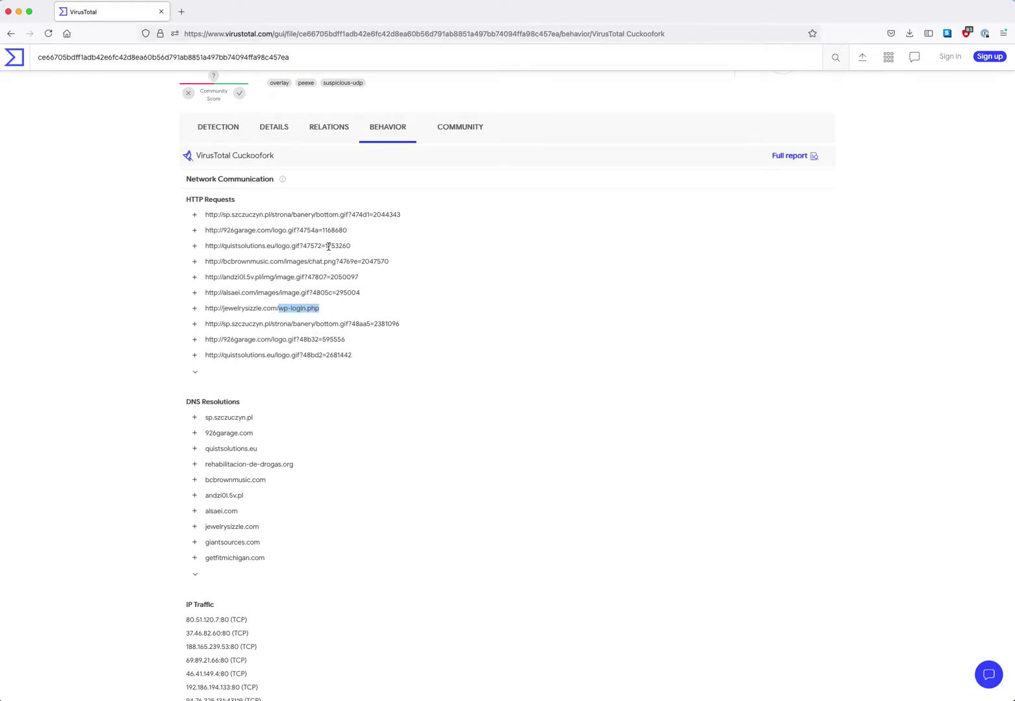
# Step: Check the community comments on the file and return to its behavior information
pyautogui.click(458, 132)
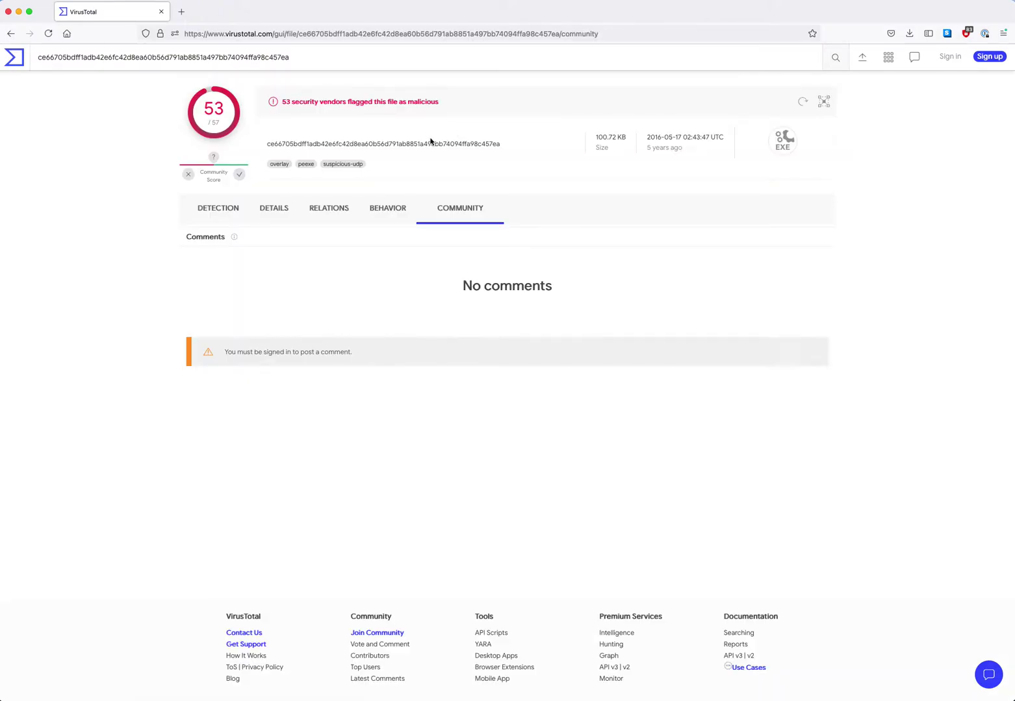
pyautogui.click(384, 221)
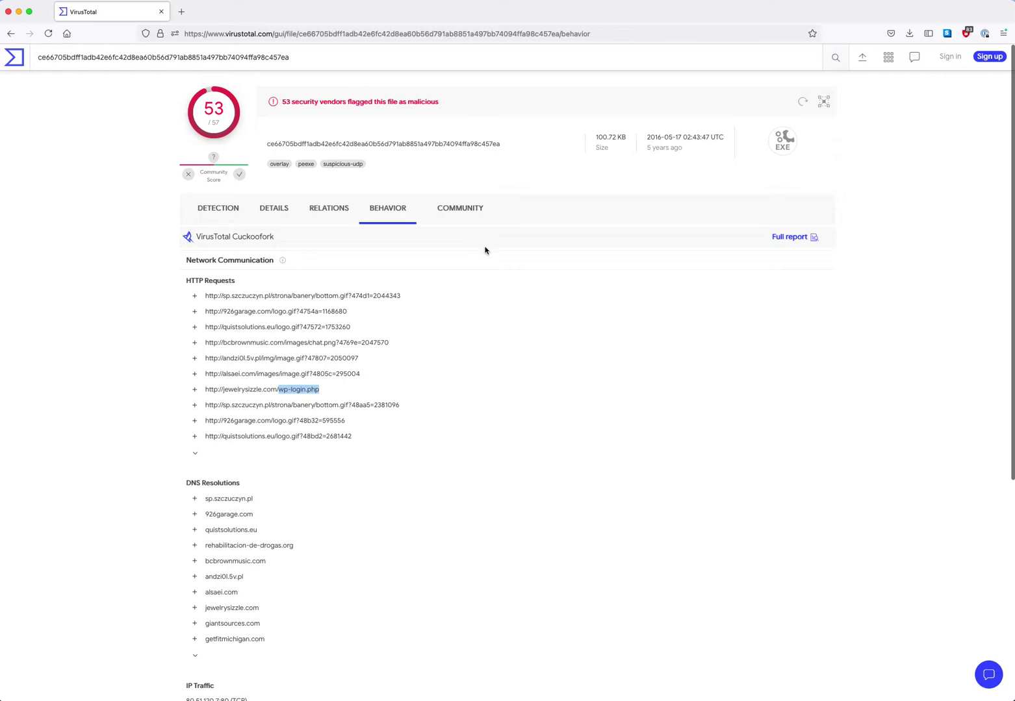
# Step: Open the full VirusTotal Cuckoofork report, review its raw data and formatted JSON entries, and close the report
pyautogui.click(805, 239)
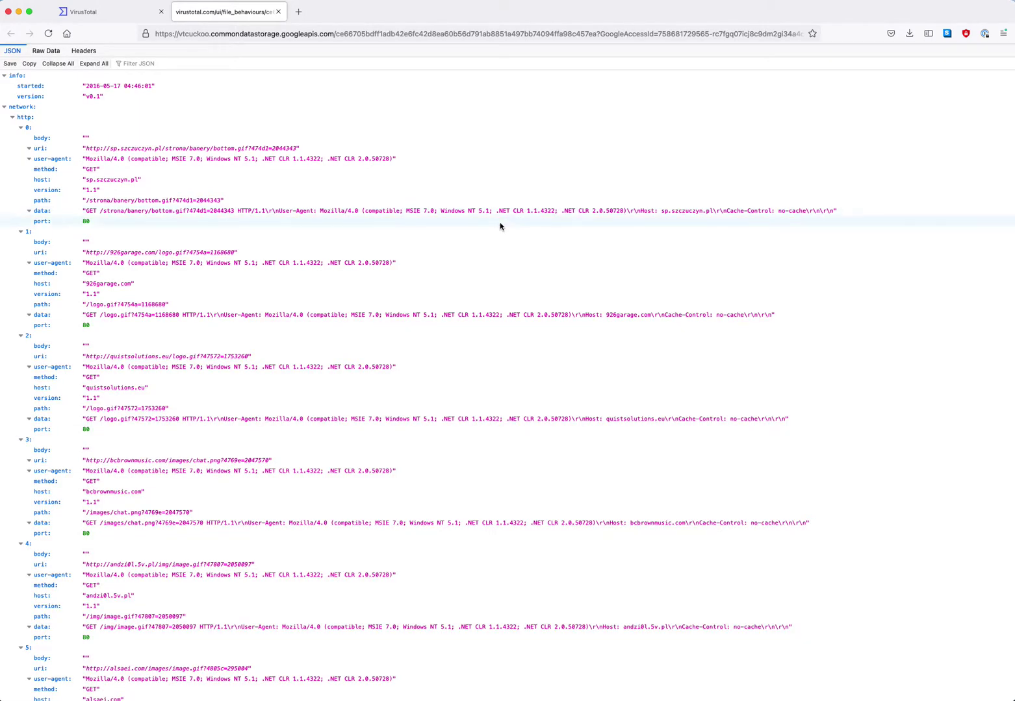
pyautogui.click(46, 50)
pyautogui.scroll(-5, 123, 89)
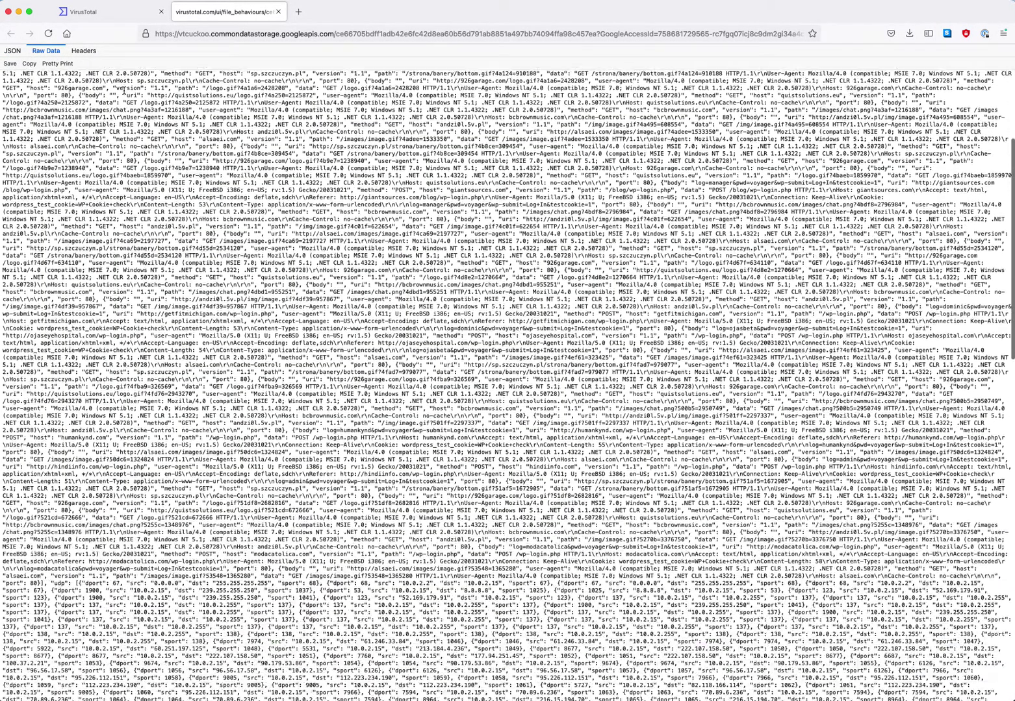
pyautogui.scroll(5, 65, 91)
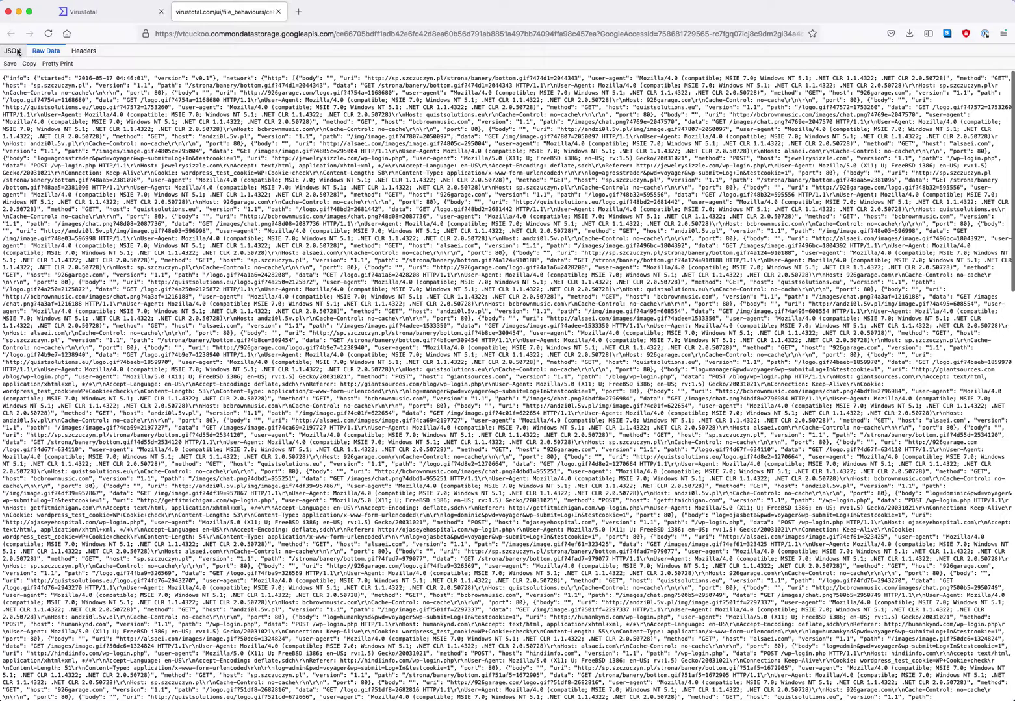
pyautogui.click(15, 50)
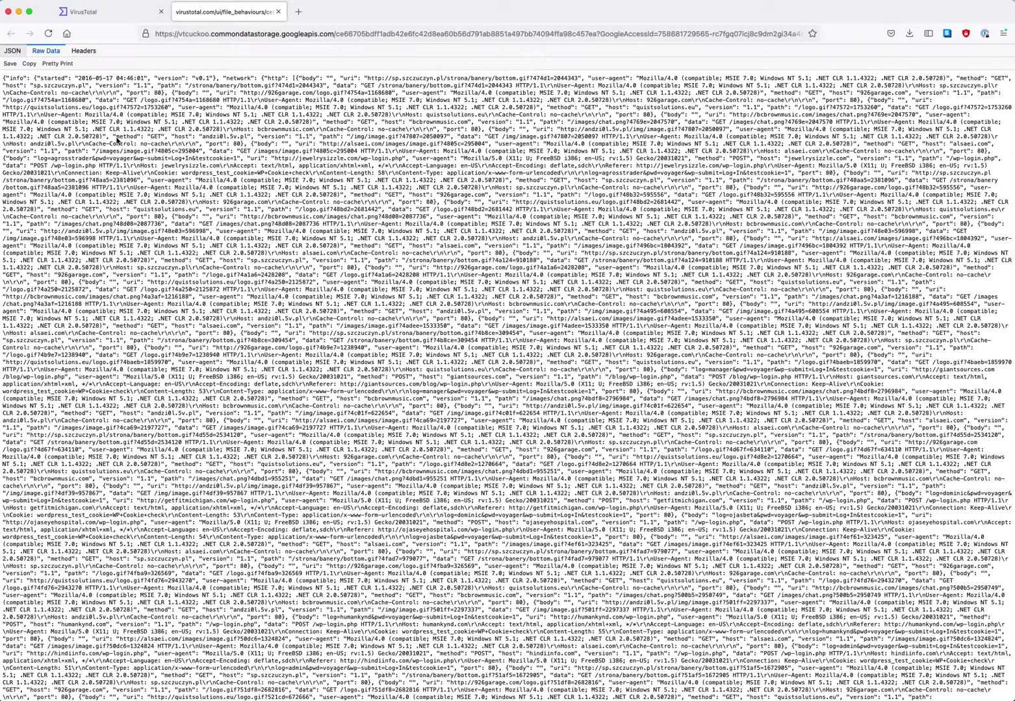
pyautogui.scroll(-15, 131, 189)
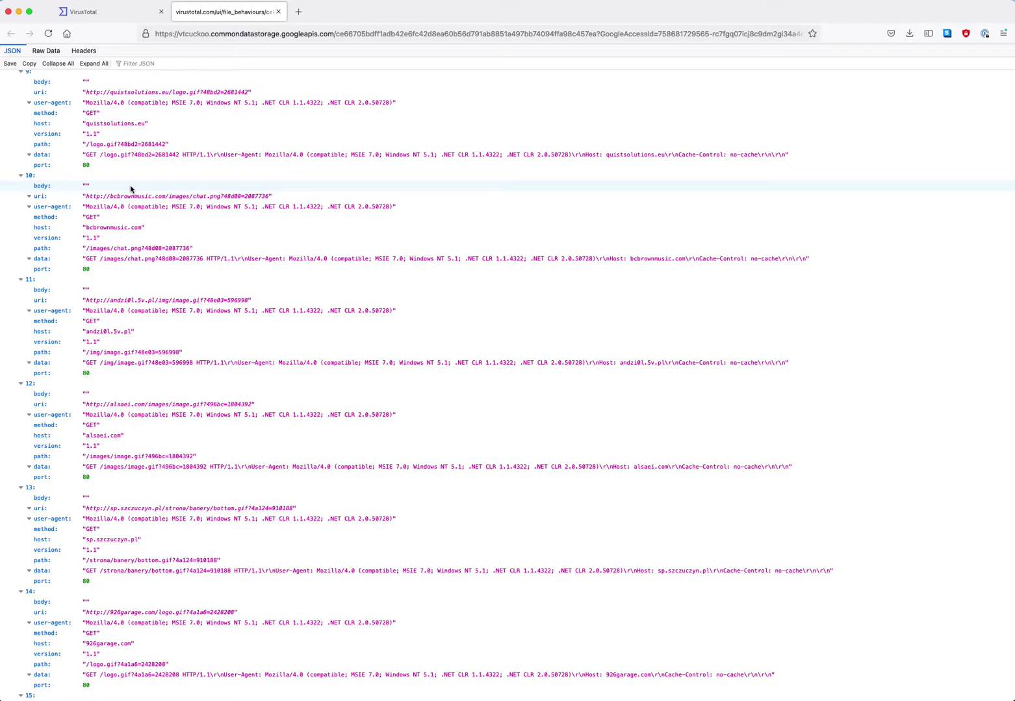
pyautogui.click(278, 12)
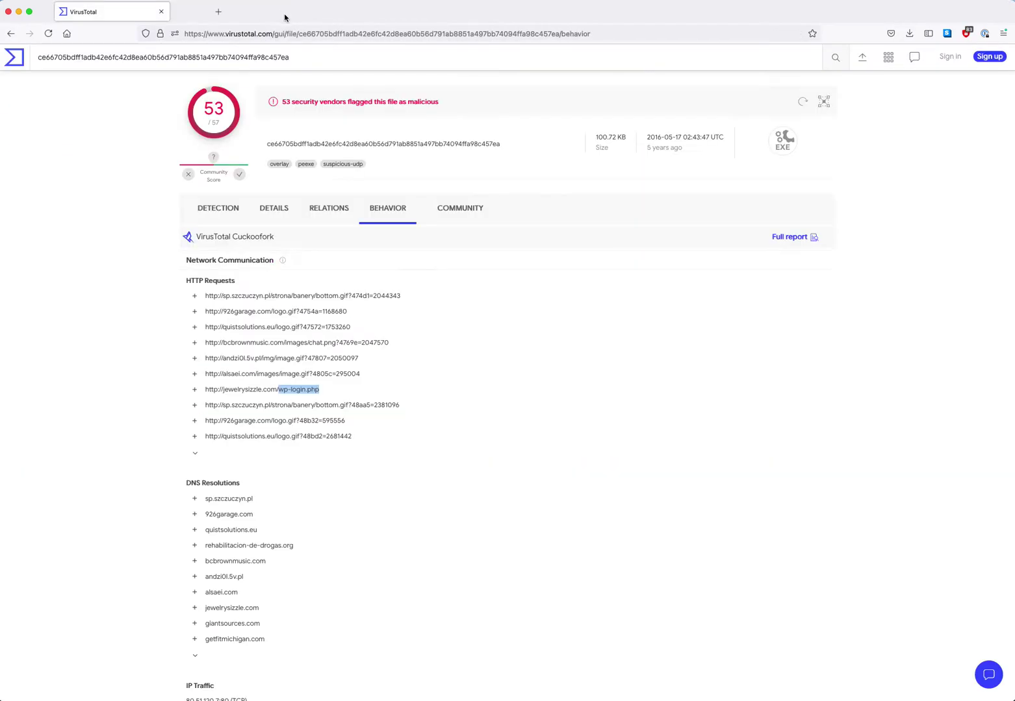
pyautogui.click(403, 266)
pyautogui.click(328, 209)
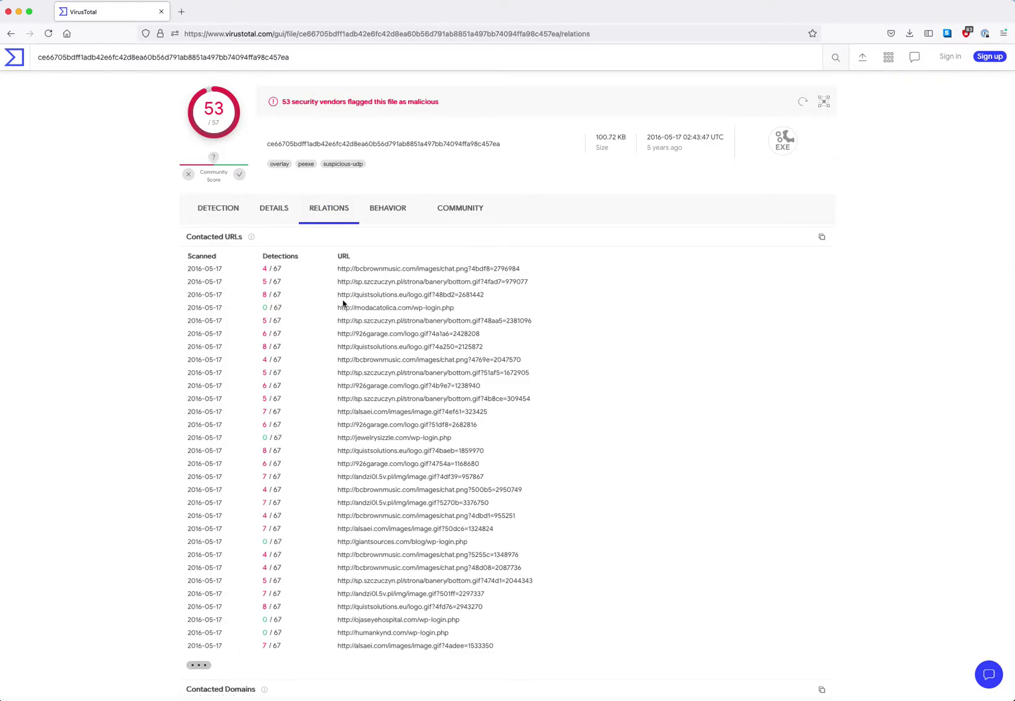
pyautogui.rightClick(397, 270)
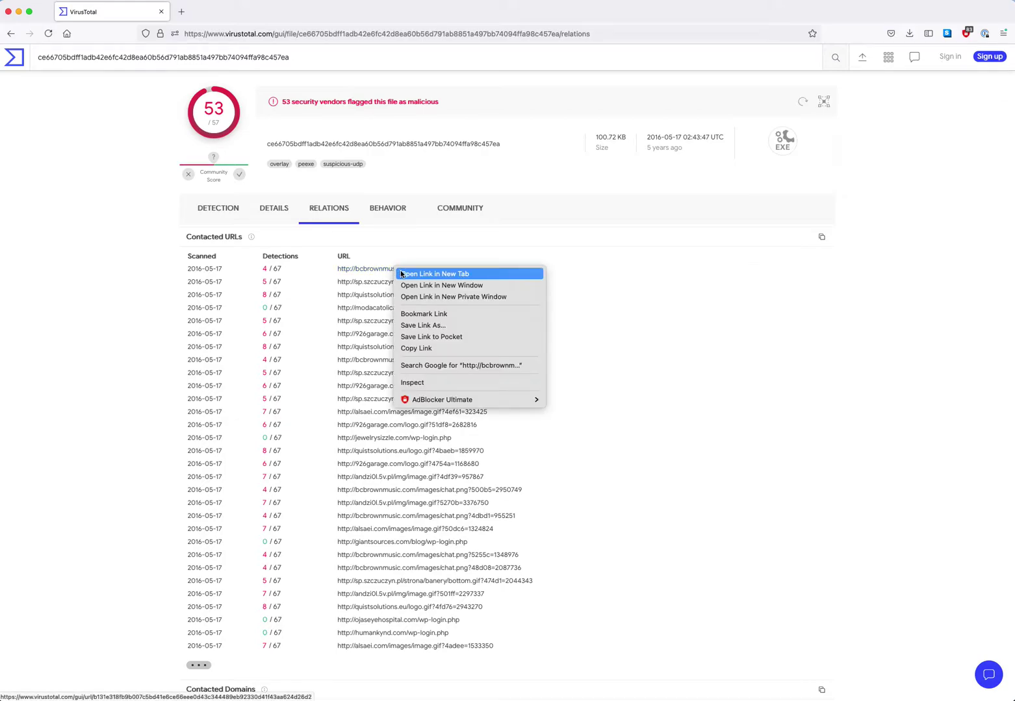
pyautogui.click(401, 274)
# Step: Select the first bcbrownmusic.com entry in the Contacted URLs and copy its link
pyautogui.moveTo(521, 272); pyautogui.dragTo(341, 271)
pyautogui.click(338, 271)
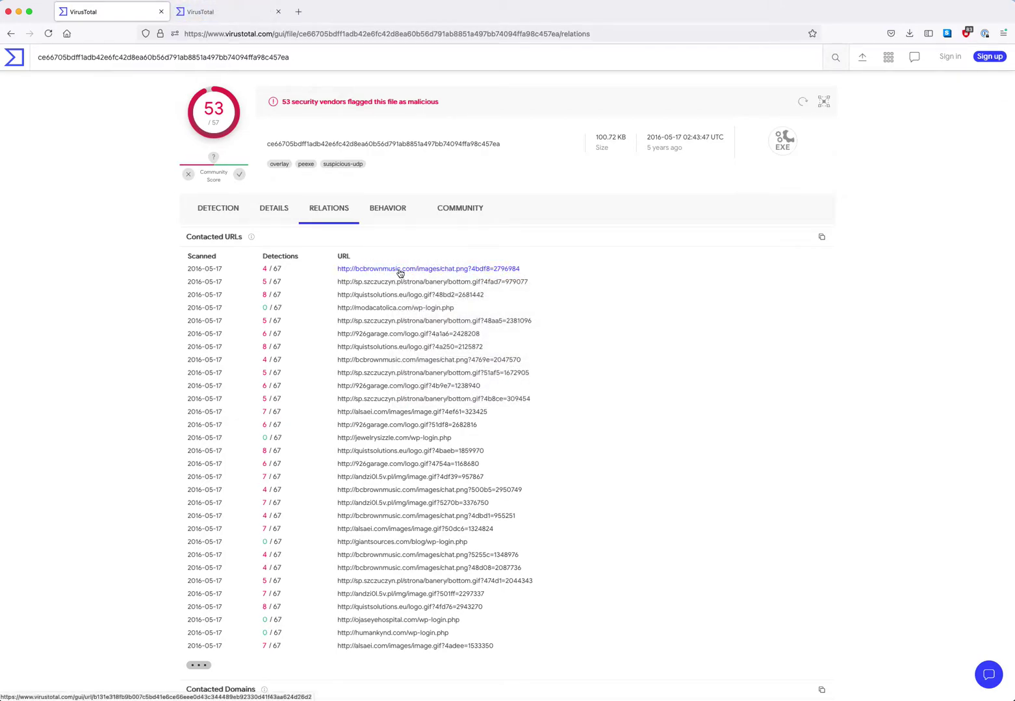
pyautogui.moveTo(531, 273); pyautogui.dragTo(337, 272)
pyautogui.rightClick(374, 270)
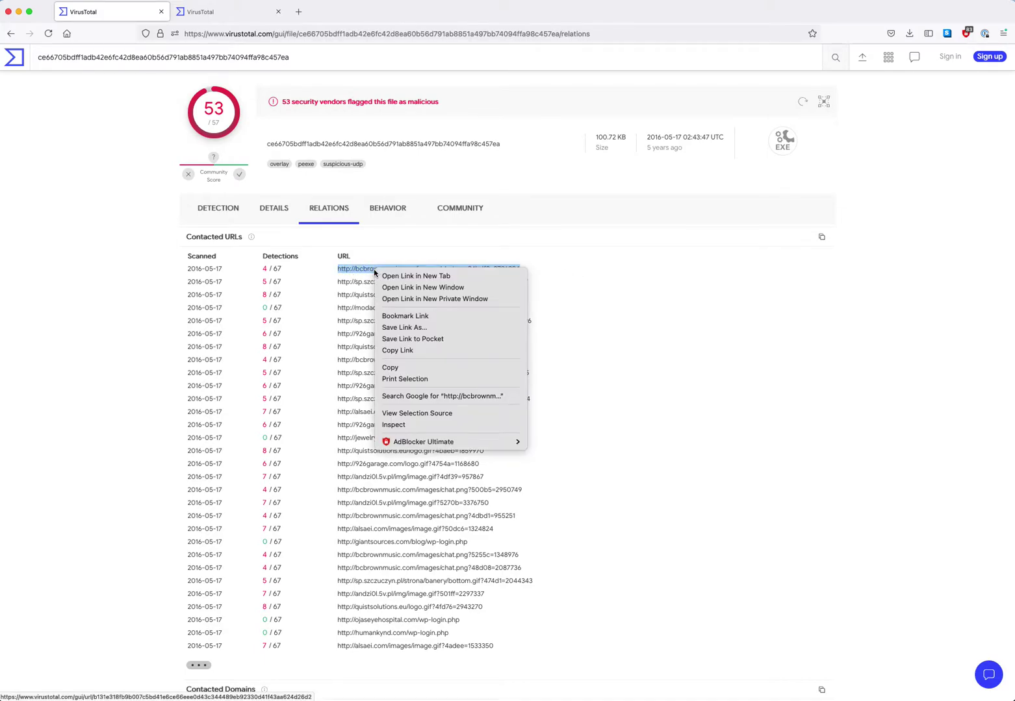
pyautogui.click(414, 351)
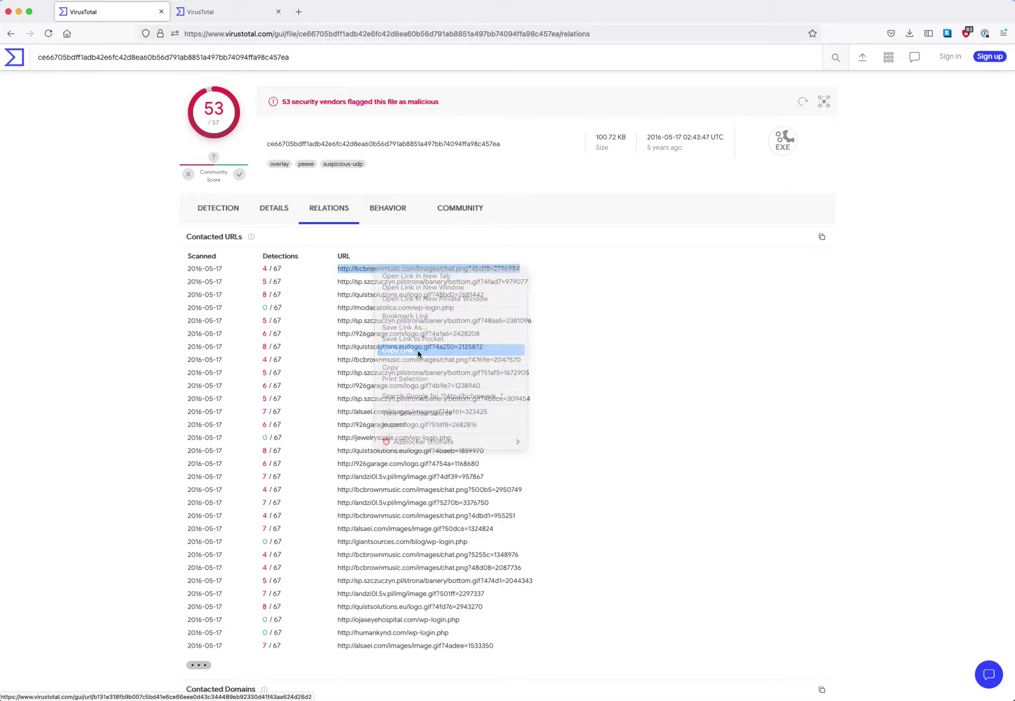
# Step: Return to the VirusTotal home page and switch to the URL scan form
pyautogui.click(18, 59)
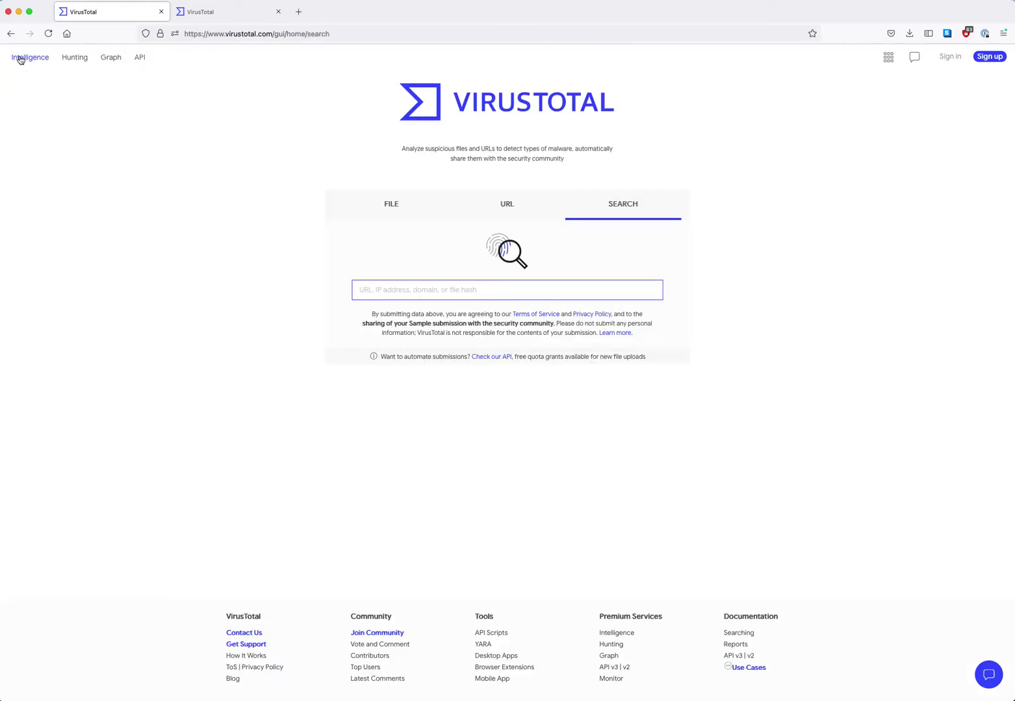
pyautogui.click(521, 211)
pyautogui.click(611, 214)
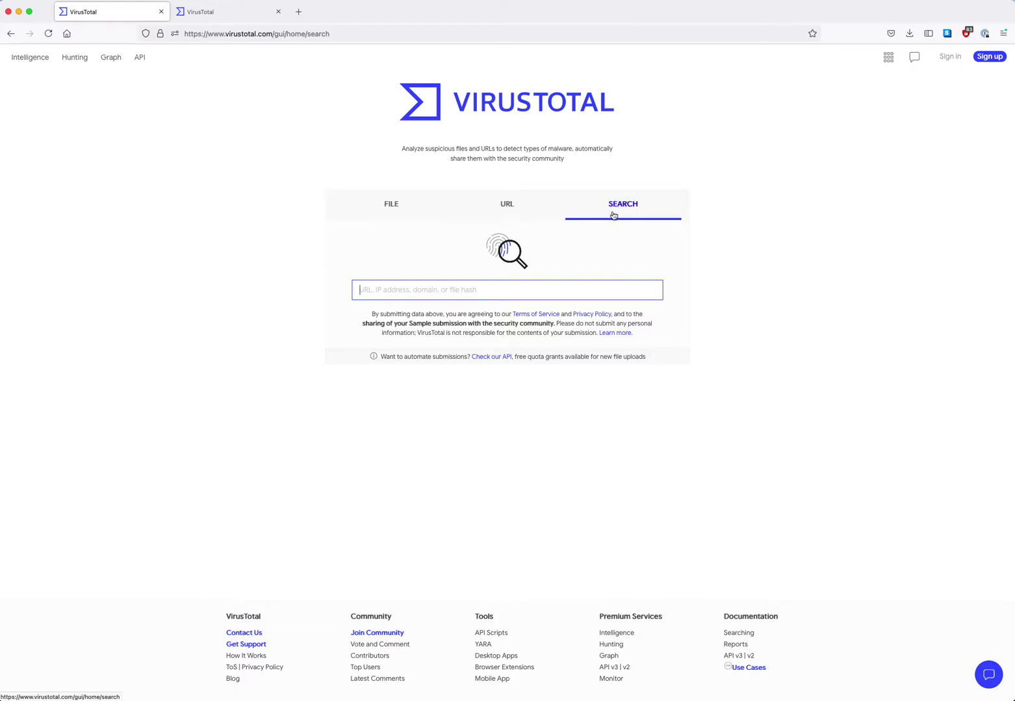
pyautogui.click(528, 211)
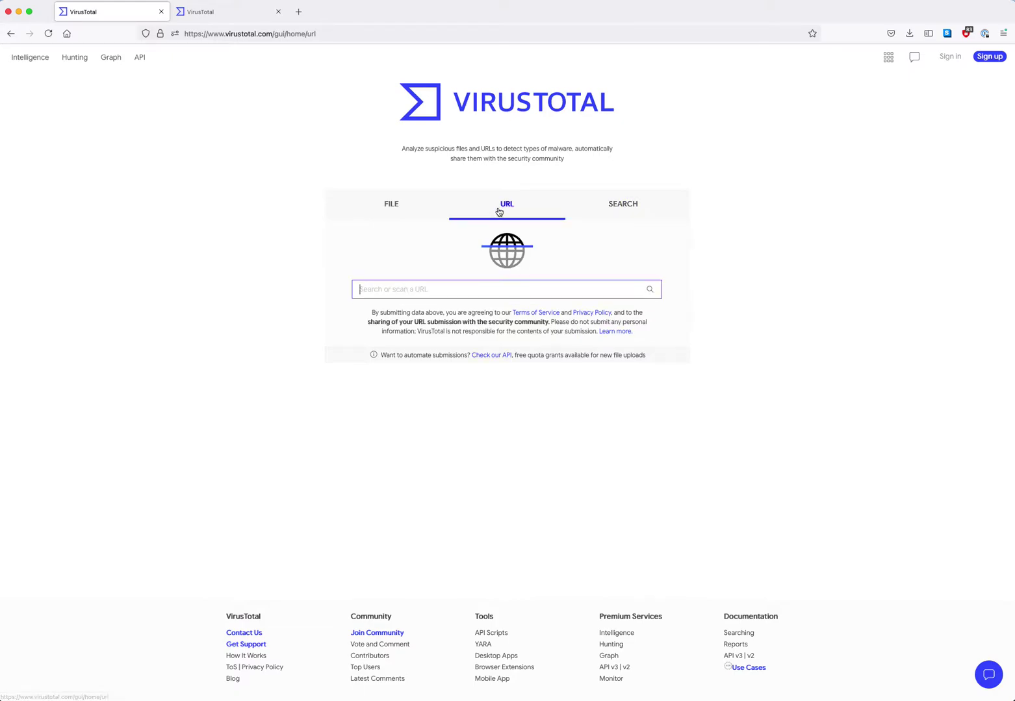
# Step: Paste the copied link into the URL scan form, check its address, and clear the field
pyautogui.click(398, 290)
pyautogui.press('super+v')
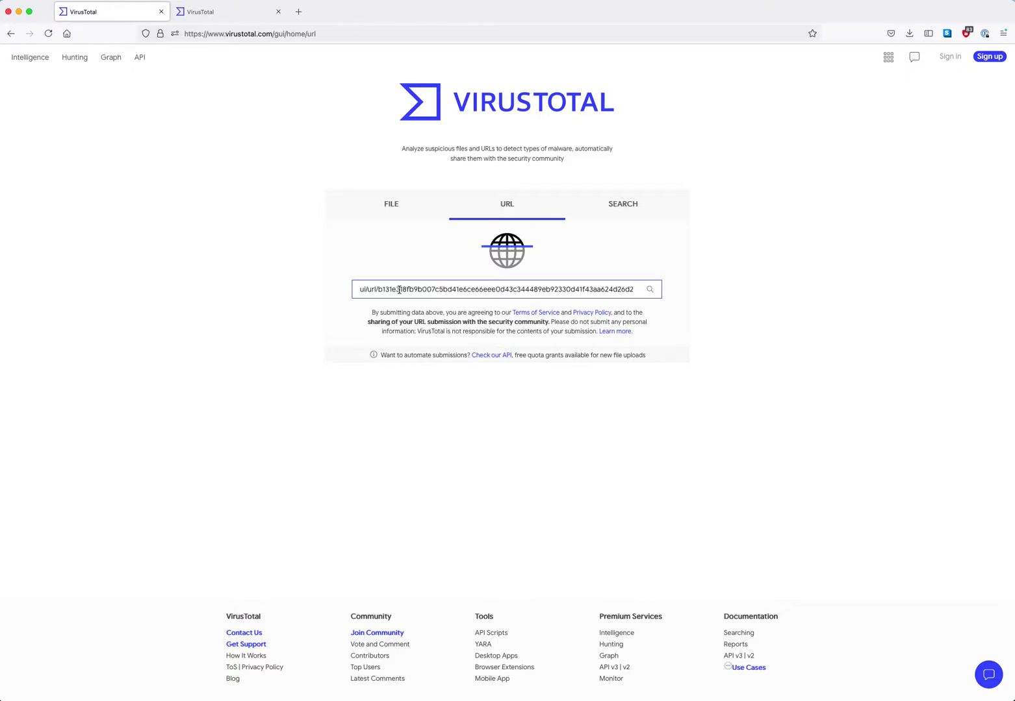
pyautogui.moveTo(398, 290); pyautogui.dragTo(305, 289)
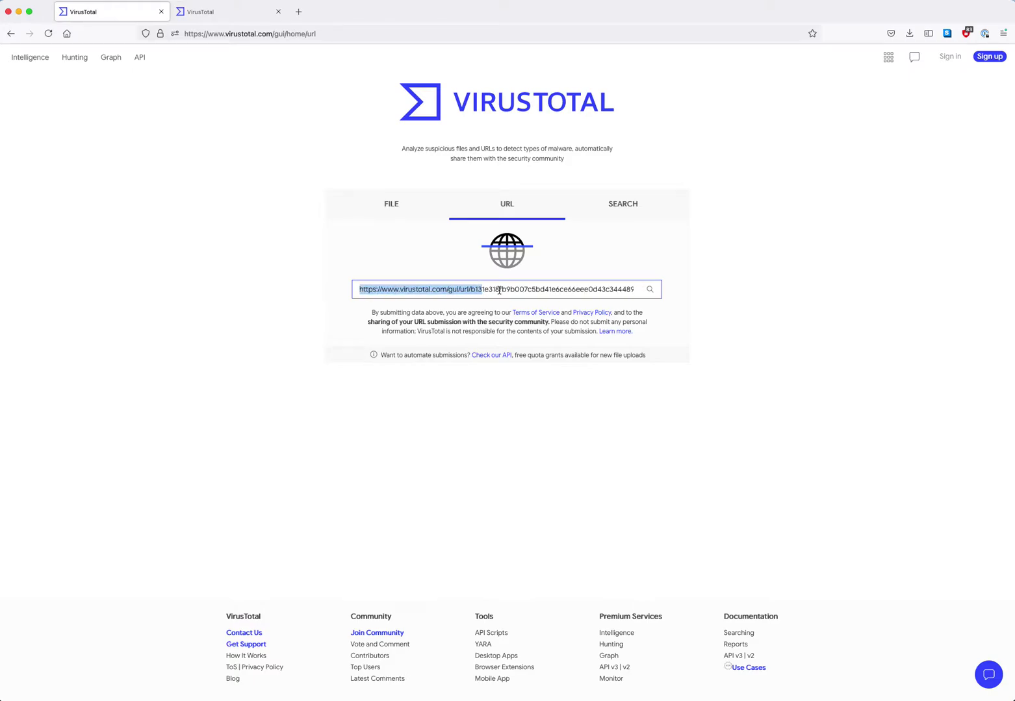
pyautogui.click(597, 289)
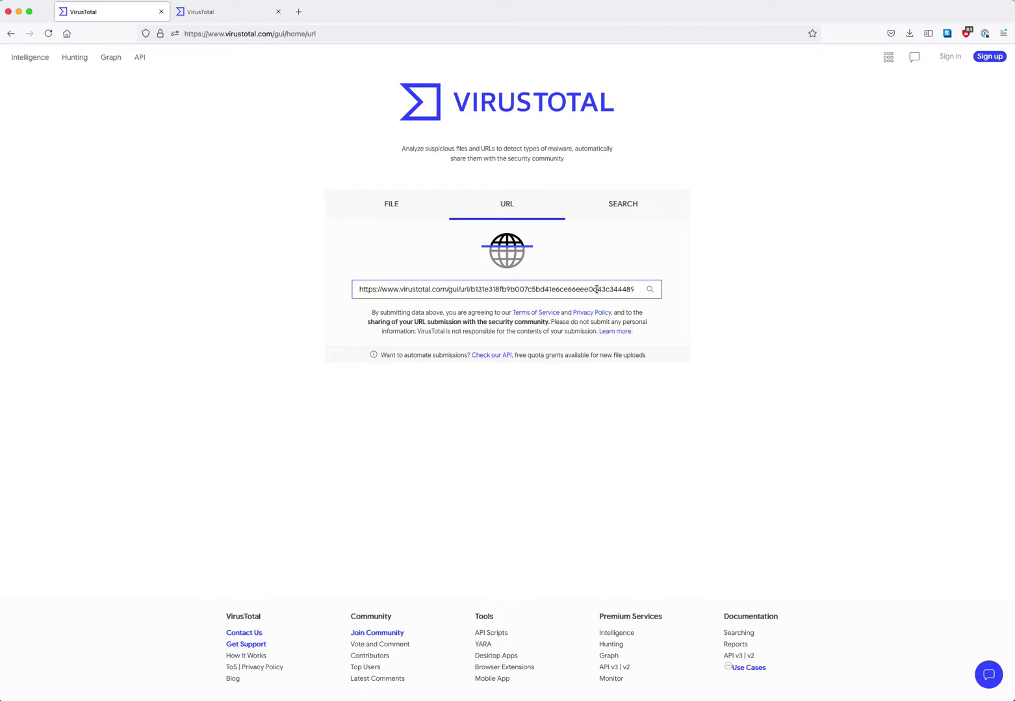
pyautogui.press('super+a')
pyautogui.press('BackSpace')
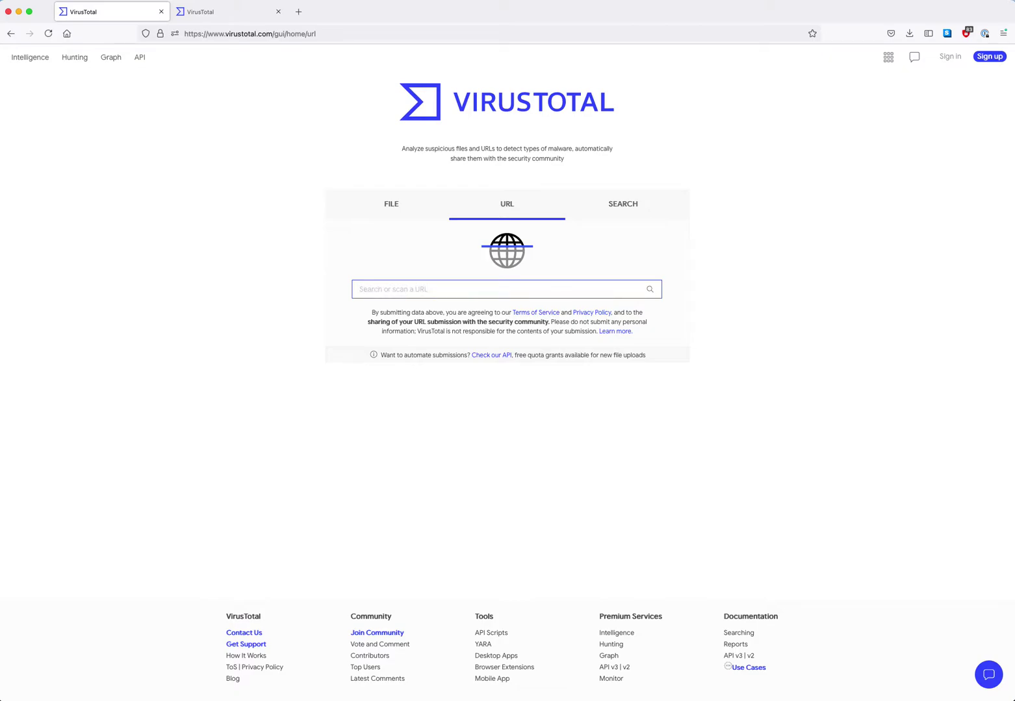
pyautogui.click(200, 12)
pyautogui.moveTo(452, 136); pyautogui.dragTo(267, 137)
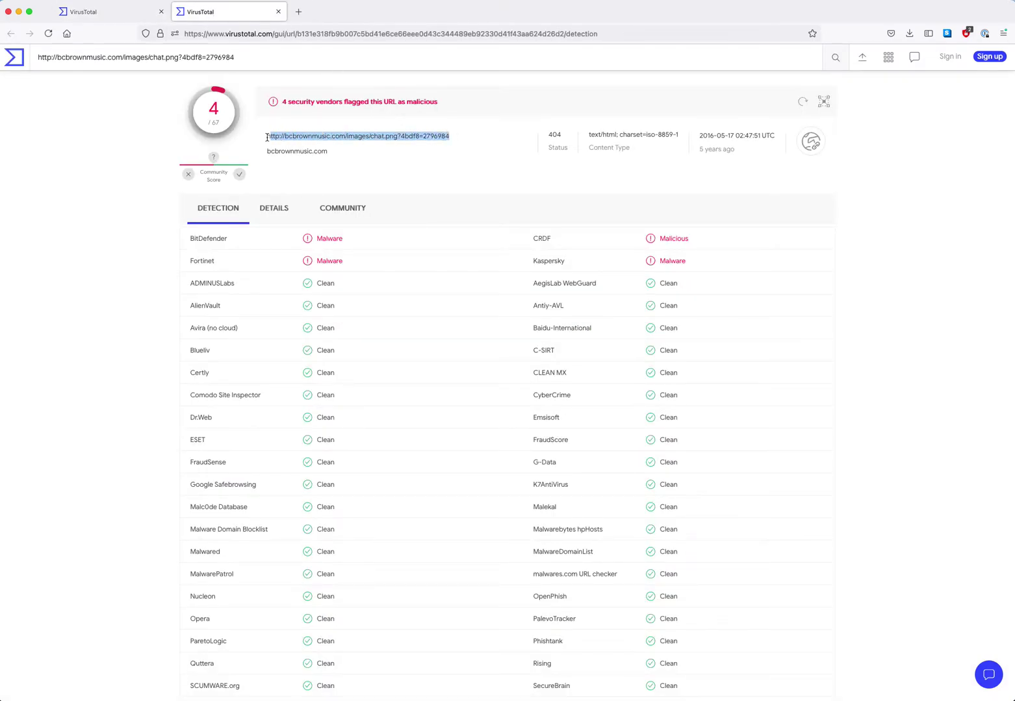
pyautogui.rightClick(297, 140)
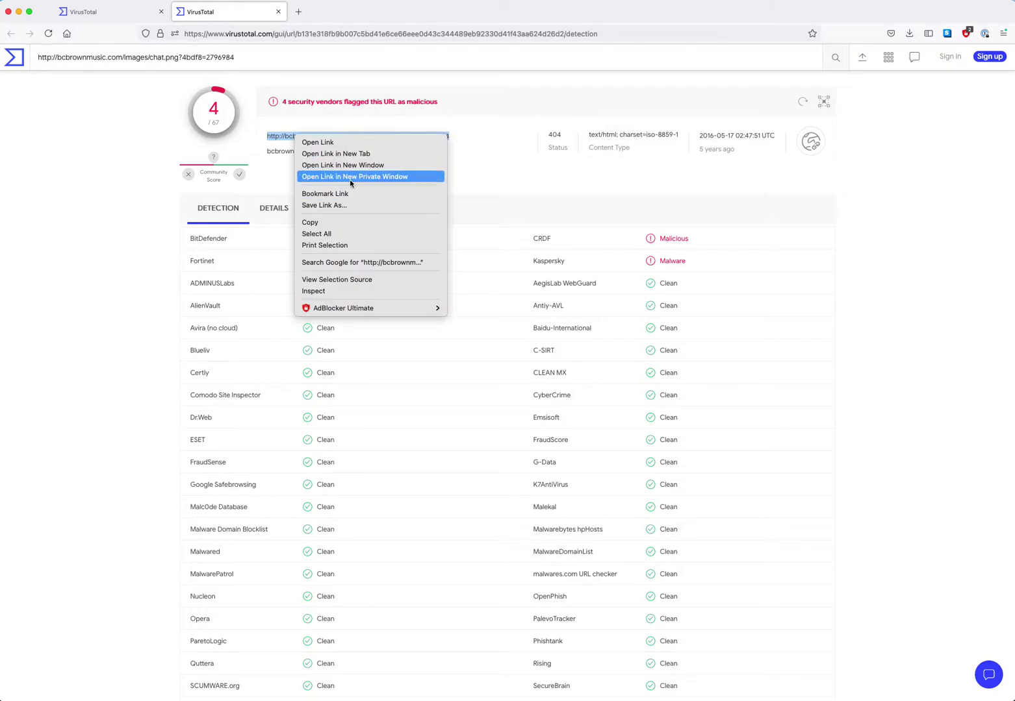
pyautogui.click(340, 222)
# Step: Paste the copied address into the URL scan form and run the lookup
pyautogui.click(120, 11)
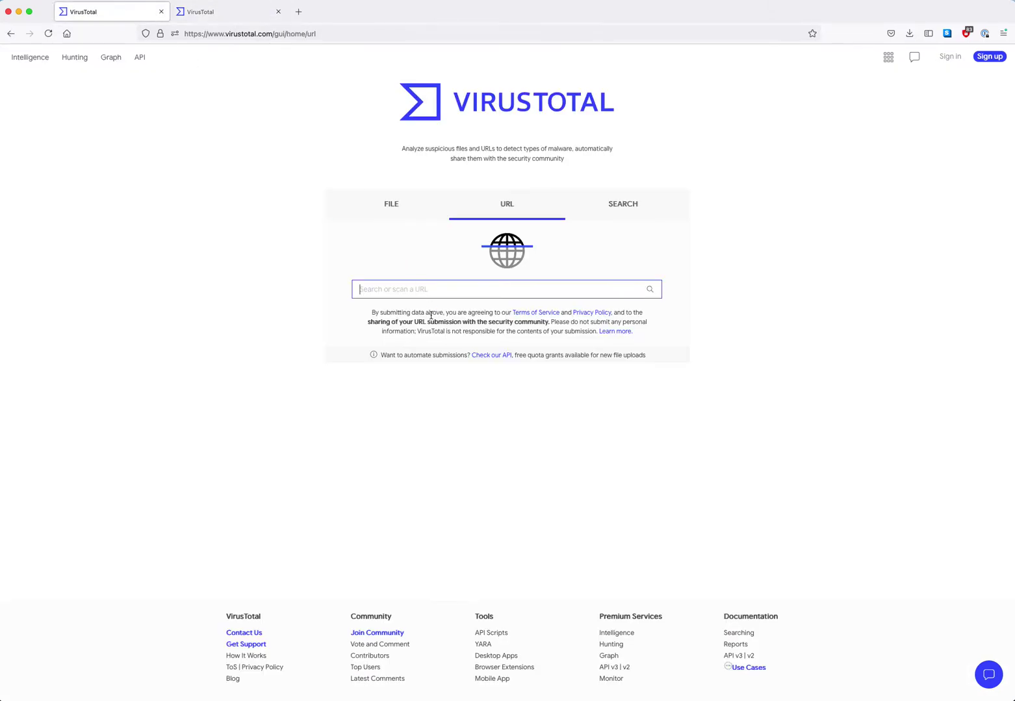
pyautogui.rightClick(402, 289)
pyautogui.click(420, 348)
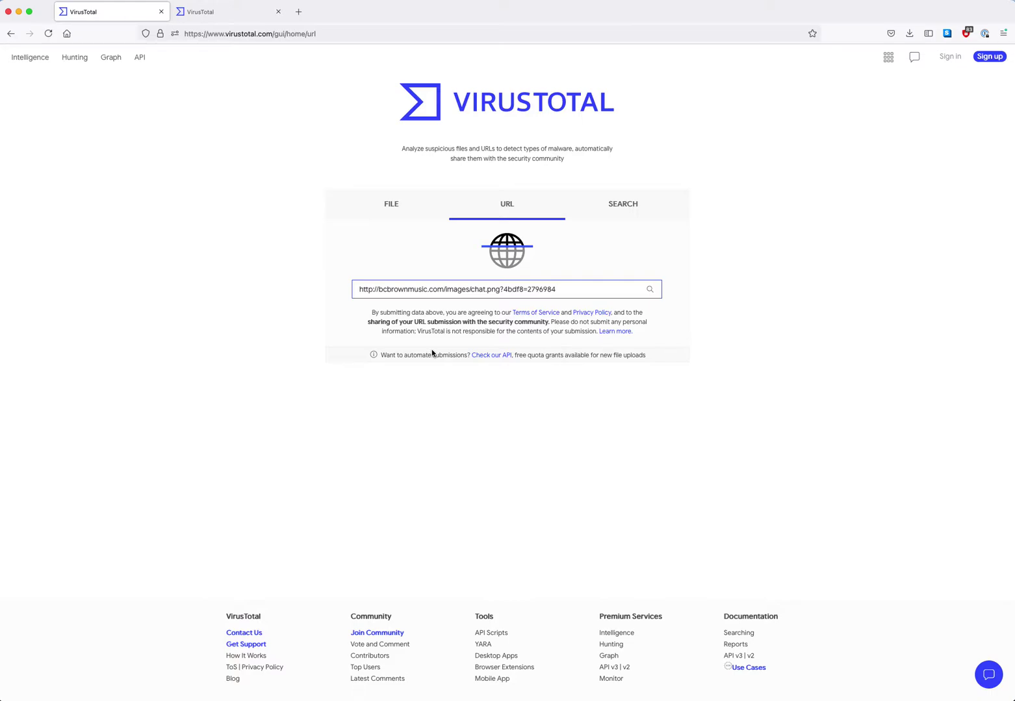
pyautogui.press('Return')
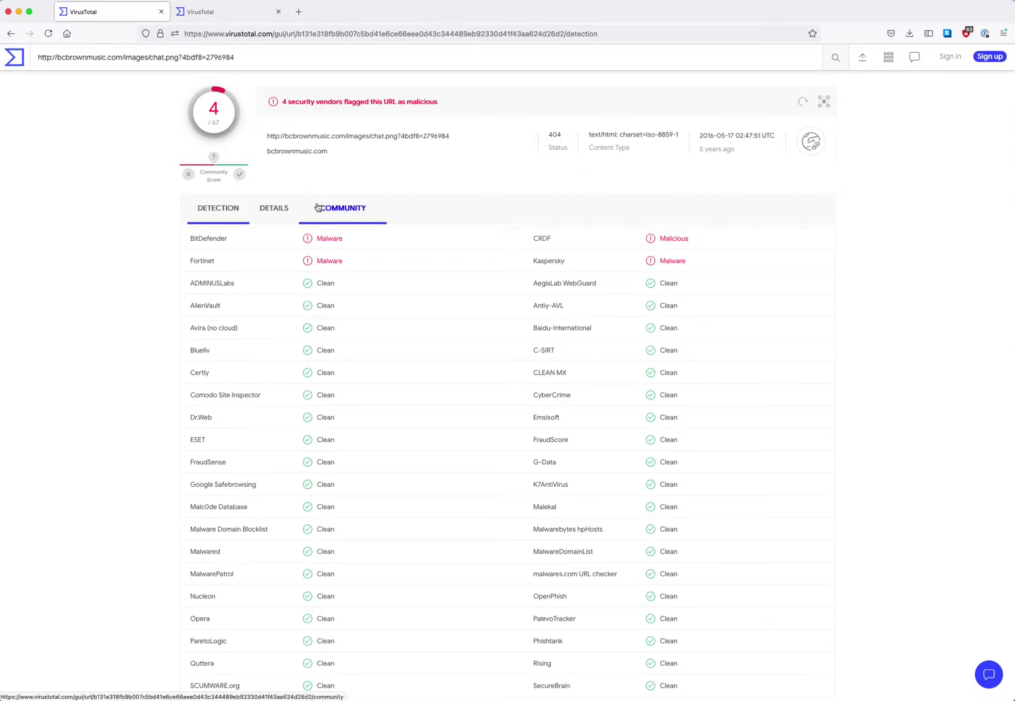
# Step: Review the vendor verdicts for the URL and examine the HTTP status code in its details
pyautogui.scroll(-5, 329, 331)
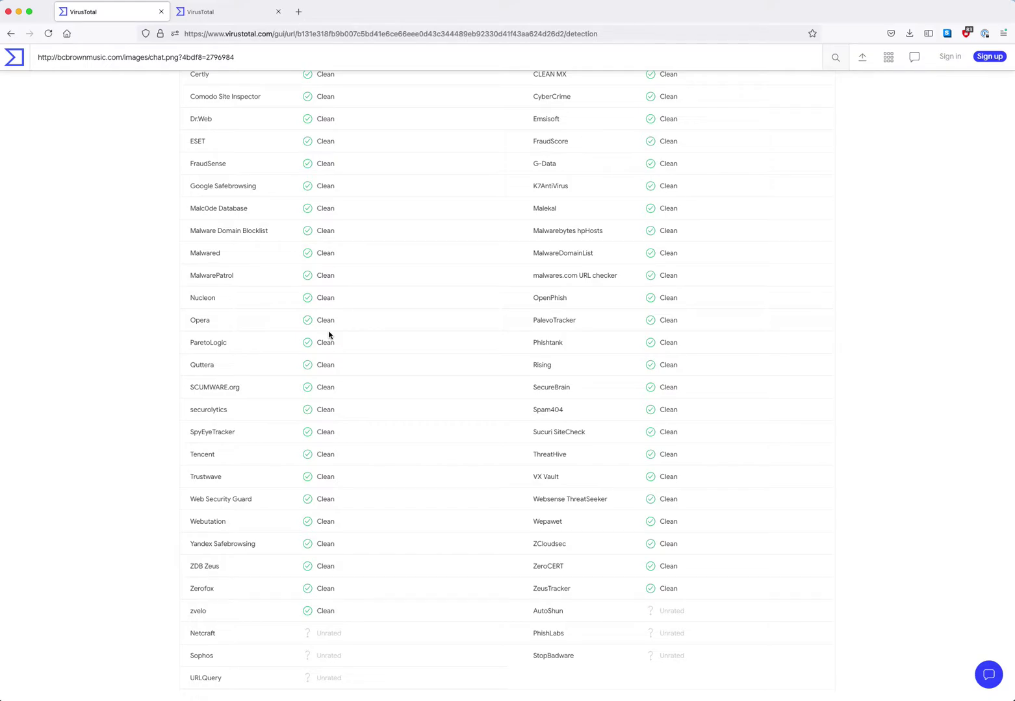
pyautogui.scroll(5, 328, 335)
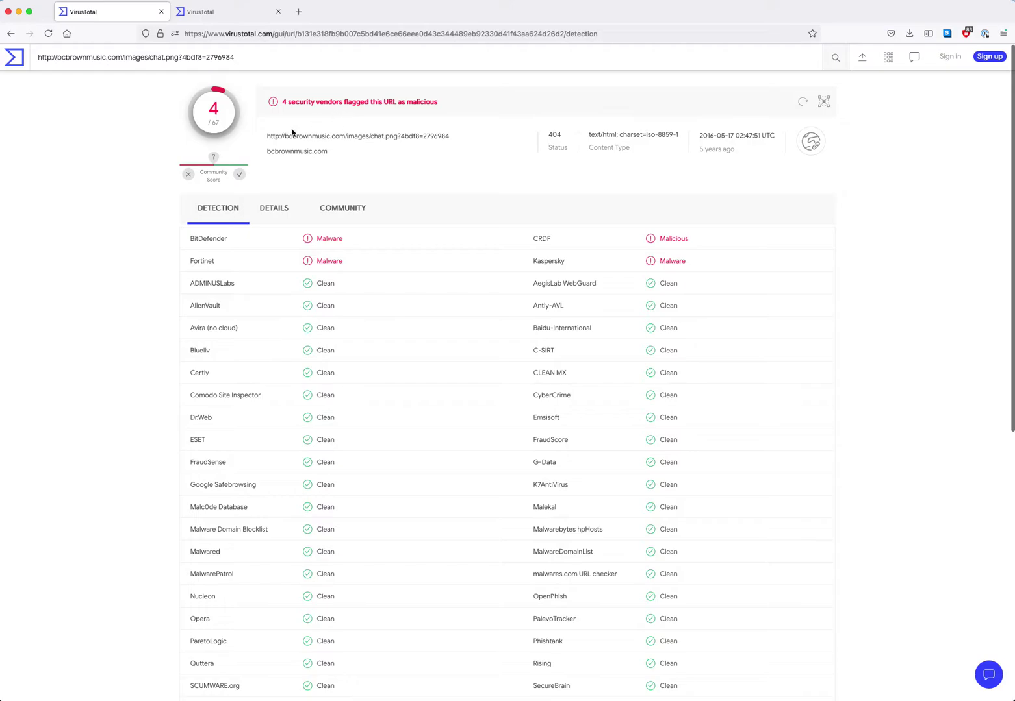
pyautogui.click(270, 211)
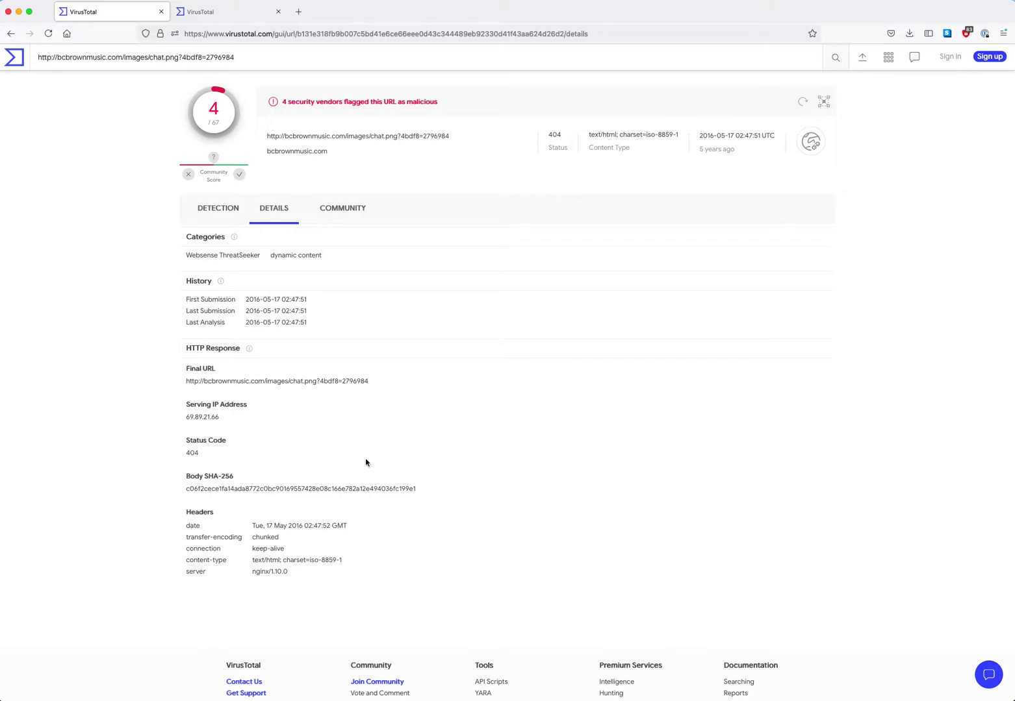
pyautogui.doubleClick(192, 452)
pyautogui.click(246, 458)
# Step: Return to the URL's detections and examine the full list of vendor verdicts, including Quttera's
pyautogui.click(209, 214)
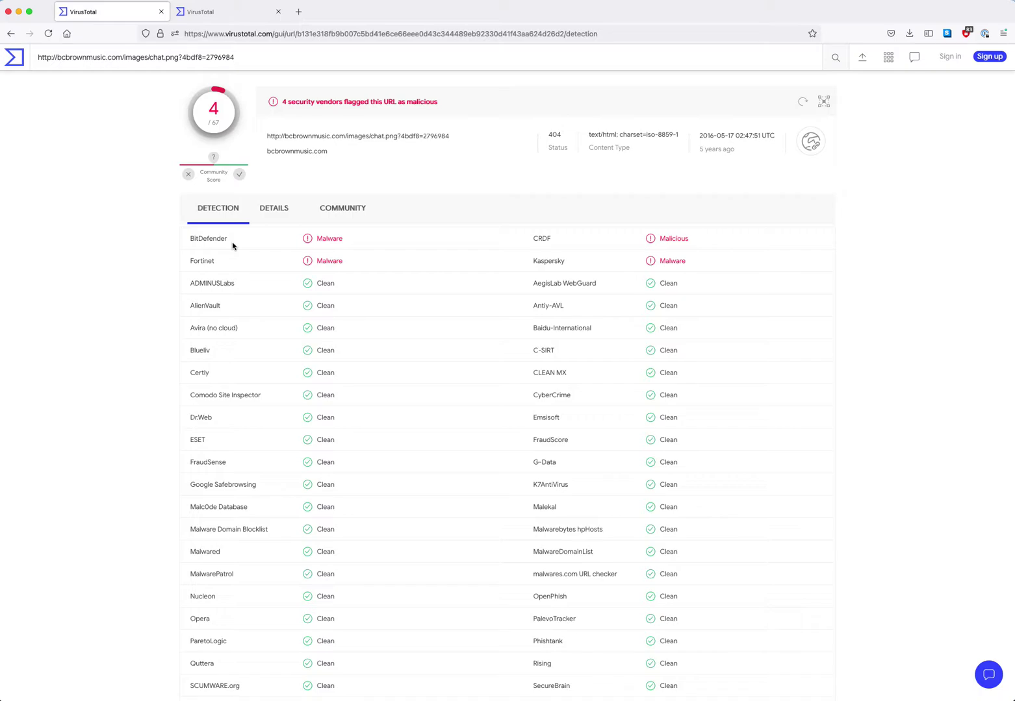
pyautogui.scroll(-5, 371, 439)
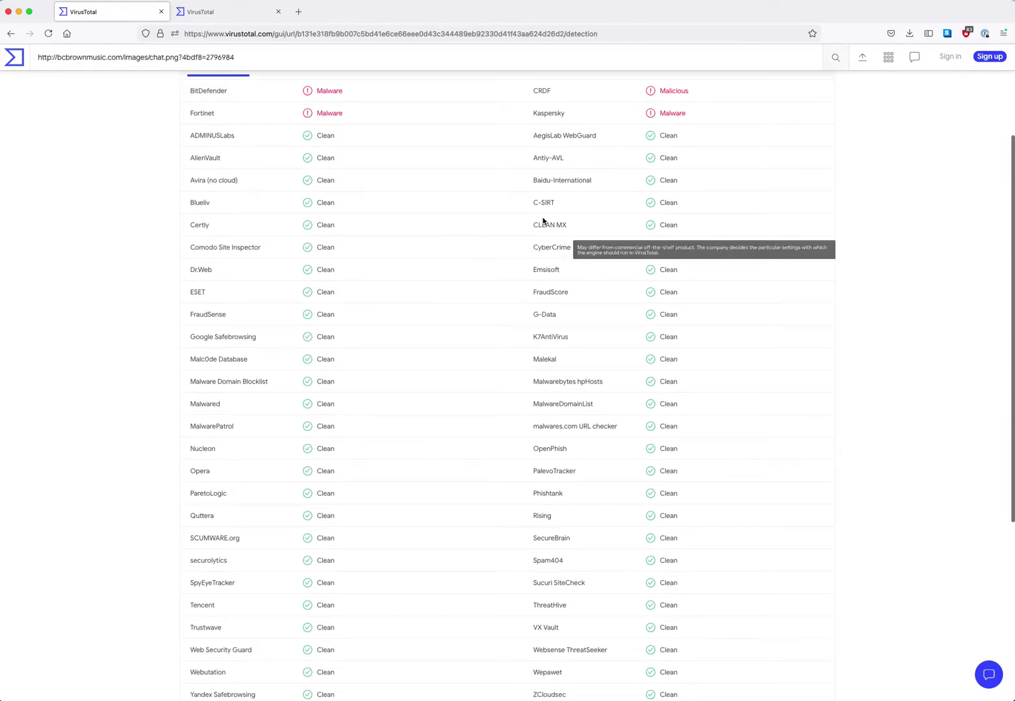
pyautogui.scroll(-1, 528, 224)
pyautogui.scroll(-2, 528, 224)
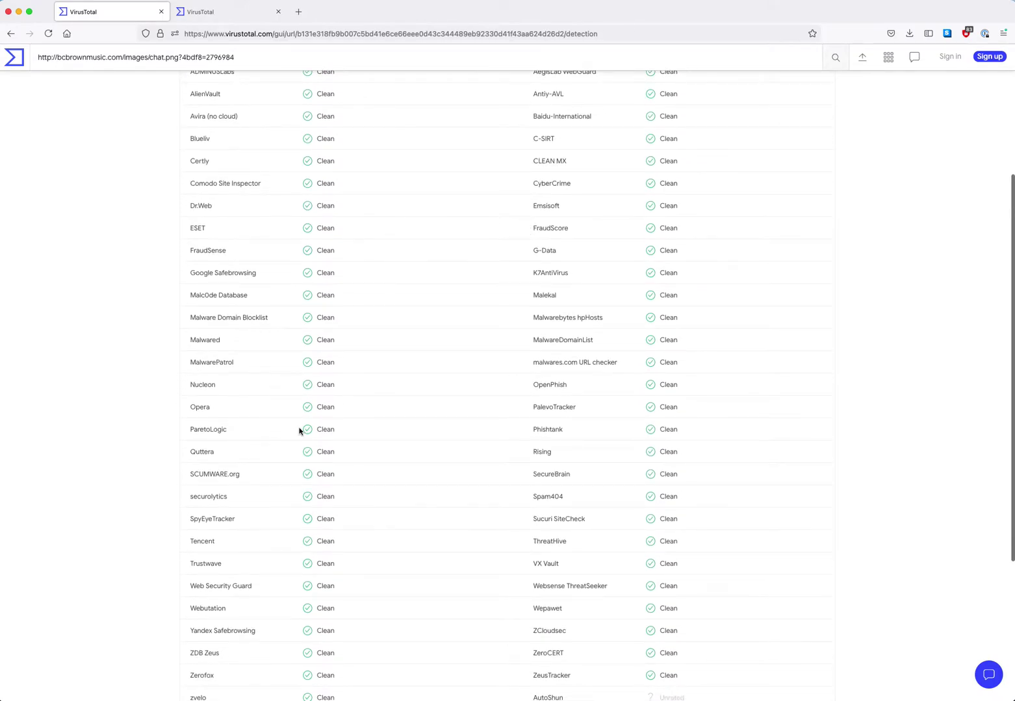
pyautogui.scroll(1, 299, 429)
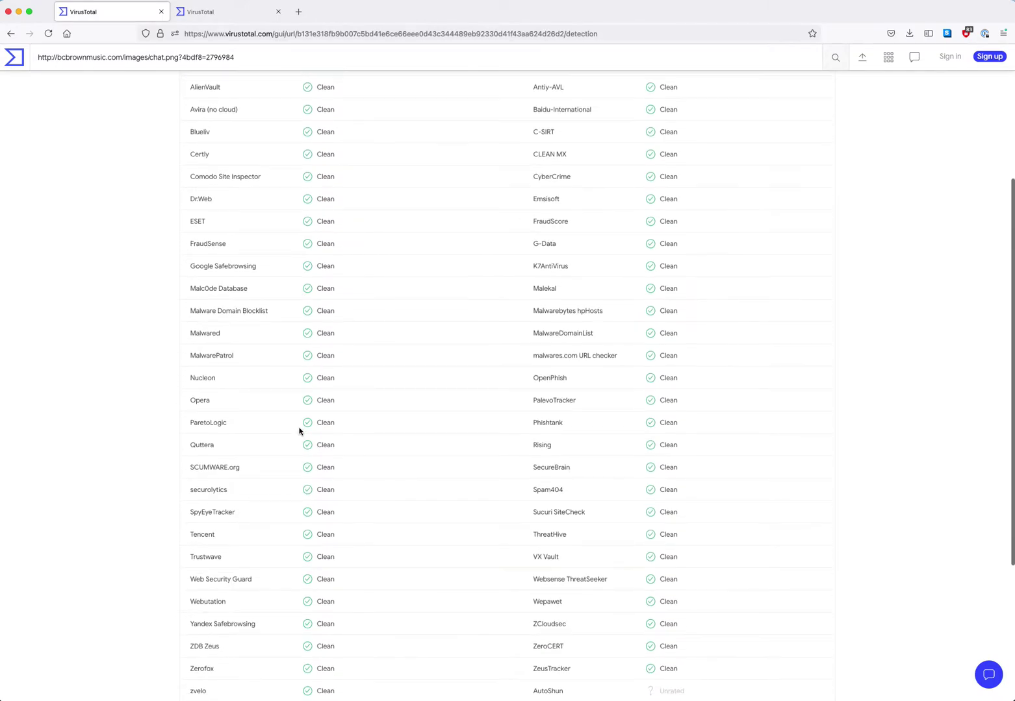
pyautogui.doubleClick(207, 448)
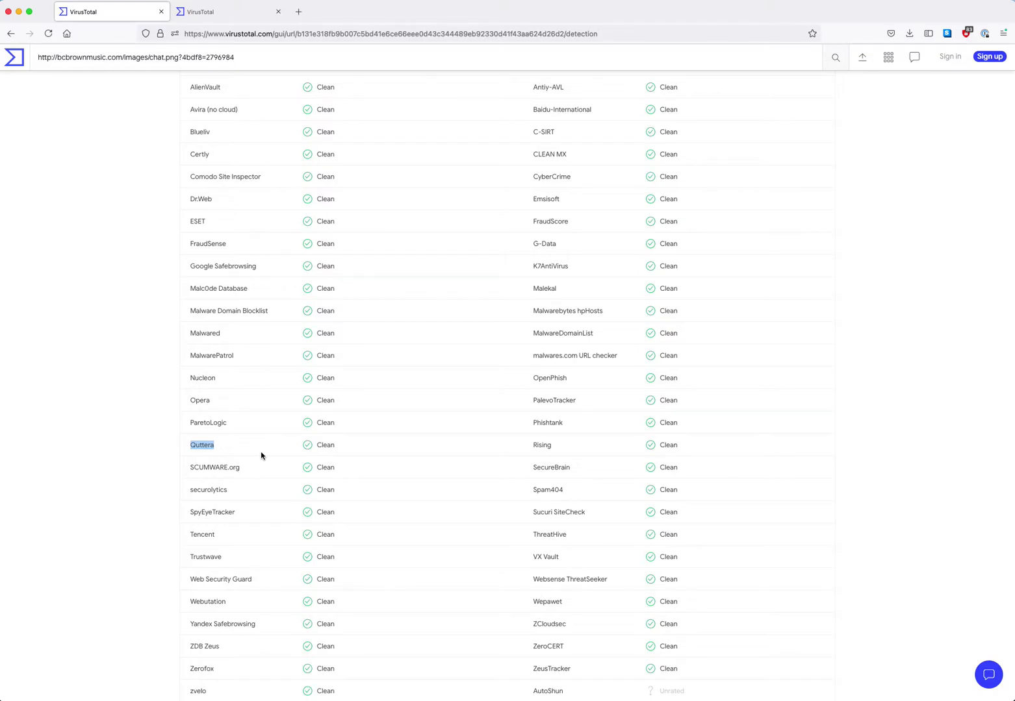
pyautogui.scroll(-4, 261, 456)
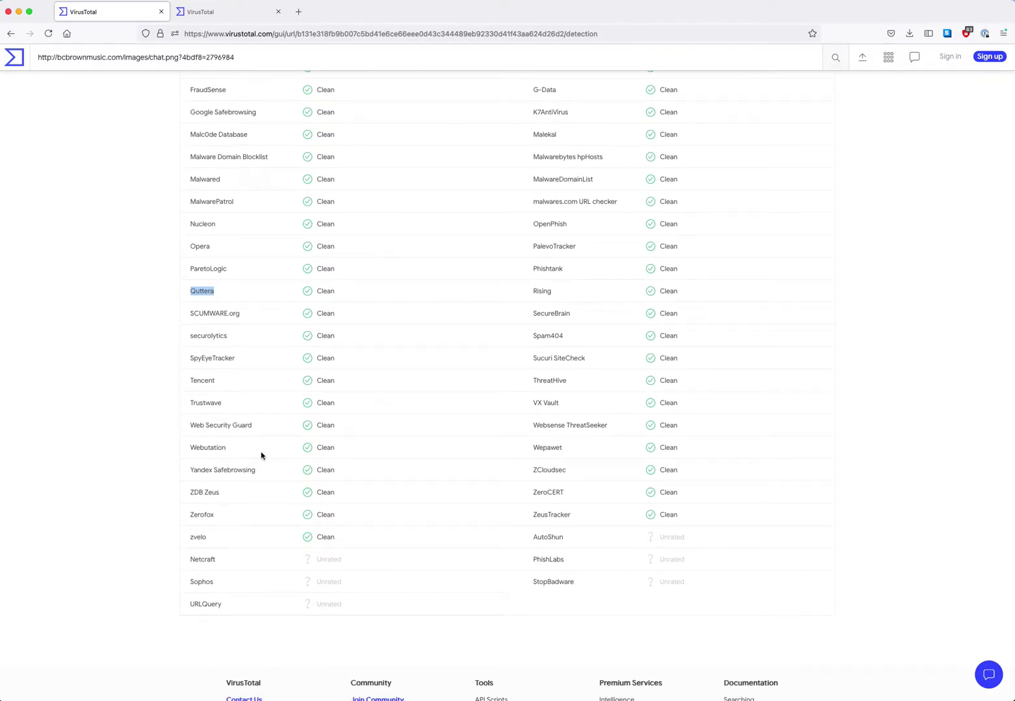
pyautogui.scroll(6, 463, 305)
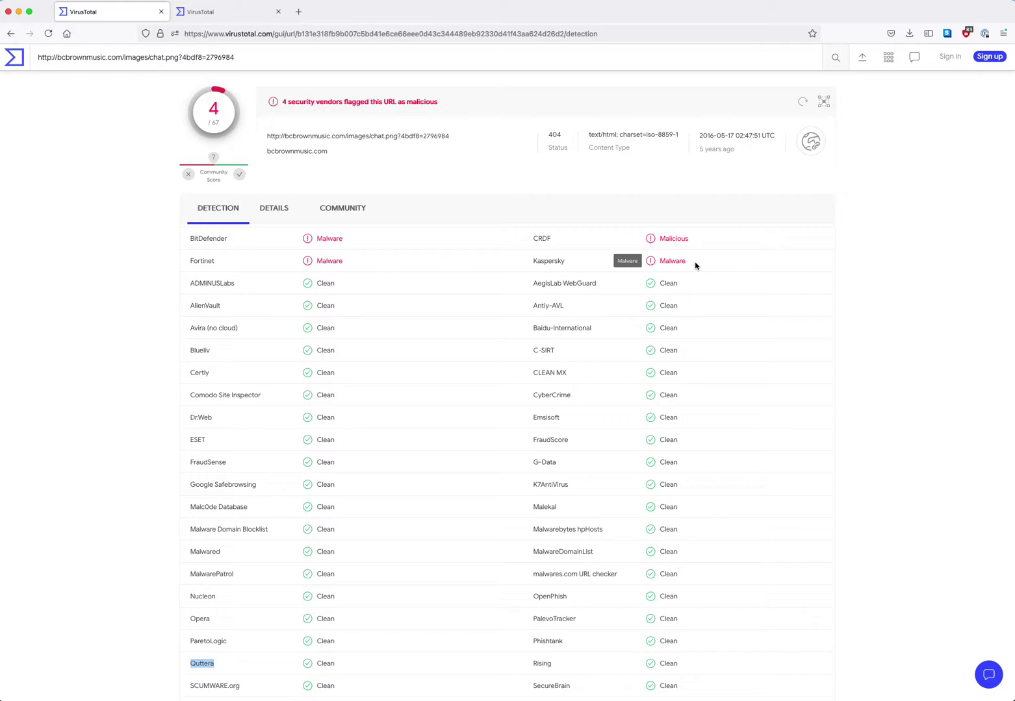
# Step: Check the URL's details in both open reports and open the bcbrownmusic.com domain report from the second one
pyautogui.click(281, 219)
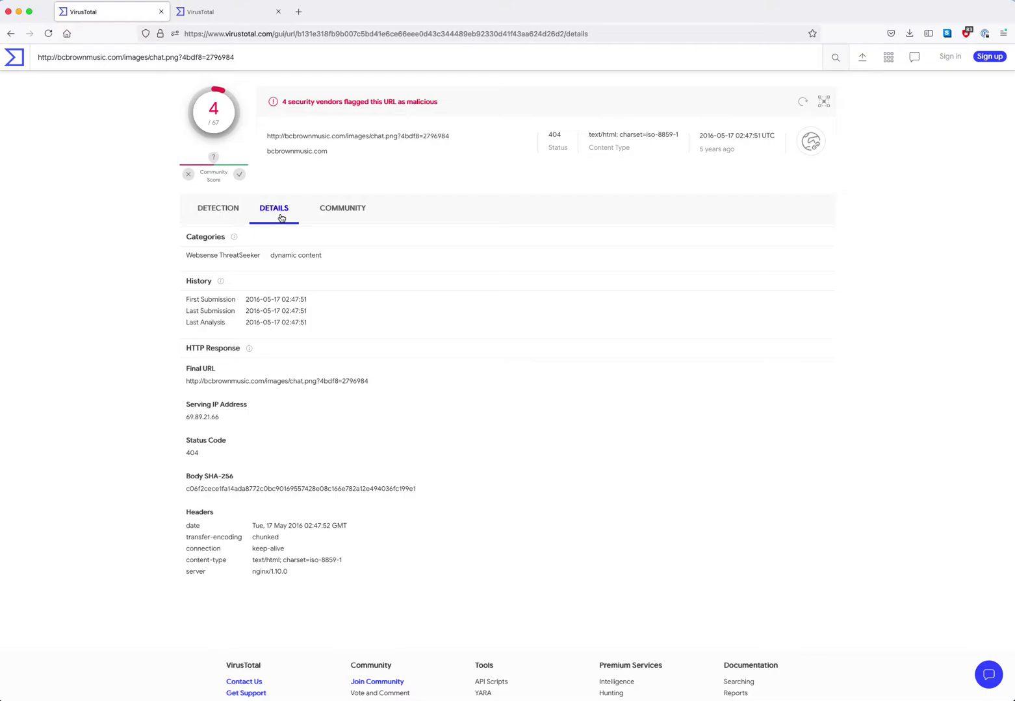
pyautogui.click(242, 18)
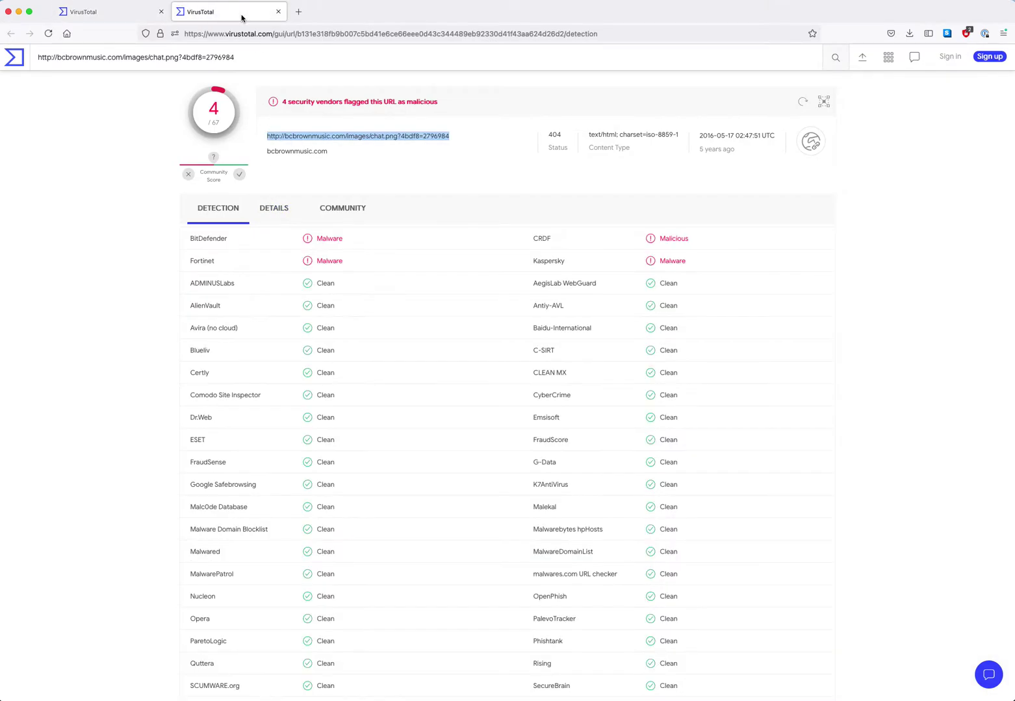
pyautogui.click(280, 212)
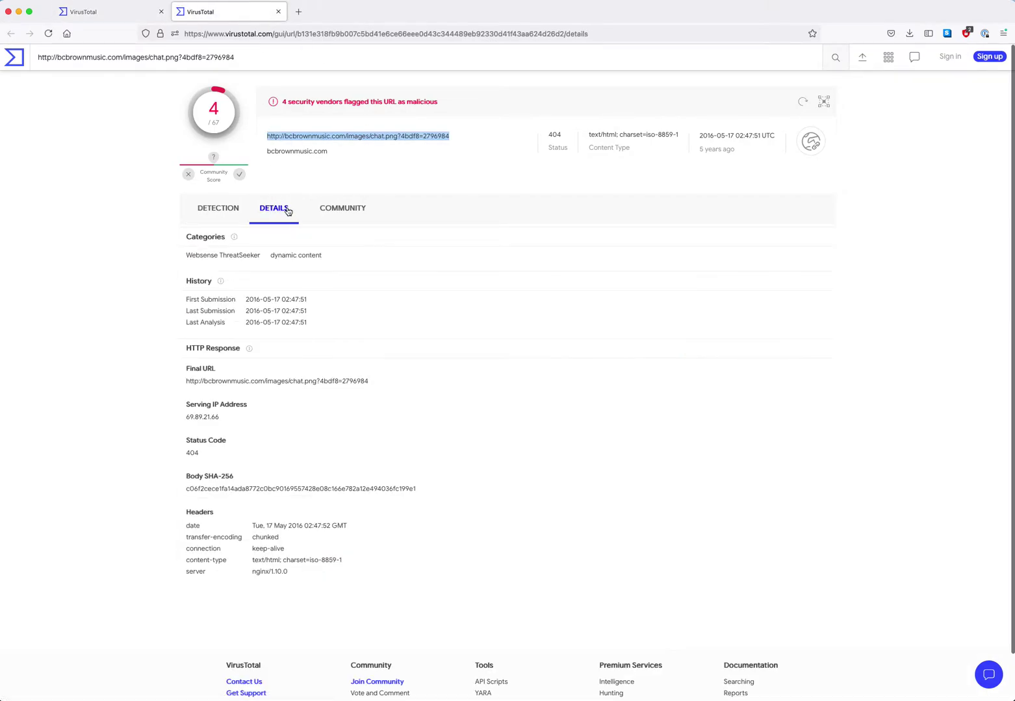
pyautogui.click(298, 153)
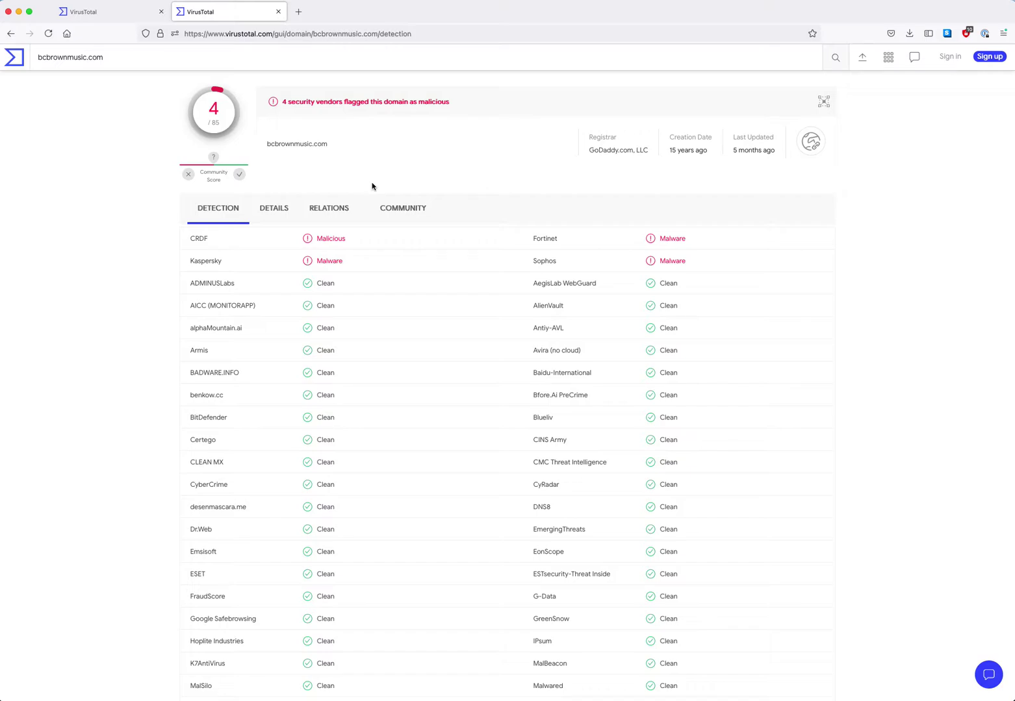
# Step: Compare the vendor verdicts in the URL report with those in the bcbrownmusic.com domain report
pyautogui.click(132, 12)
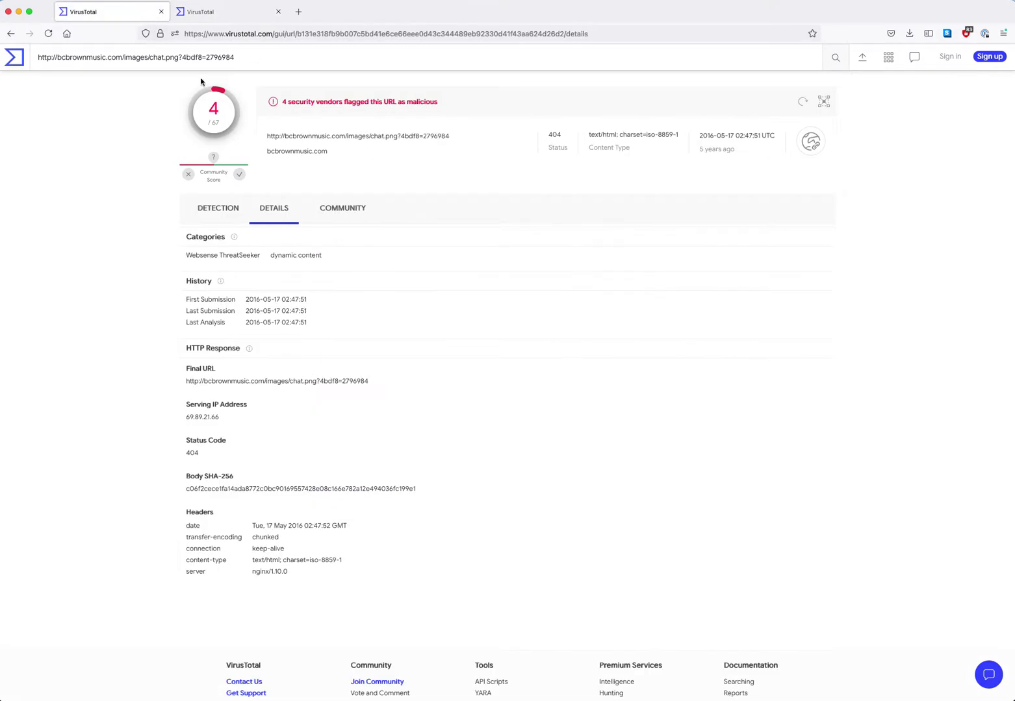
pyautogui.click(216, 208)
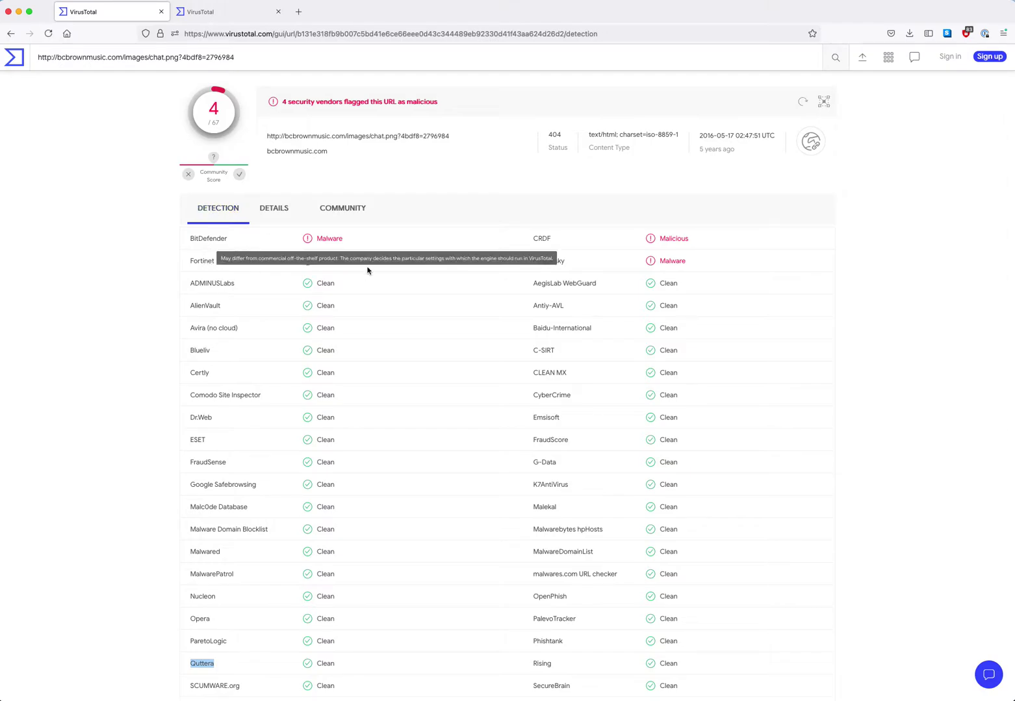
pyautogui.click(229, 15)
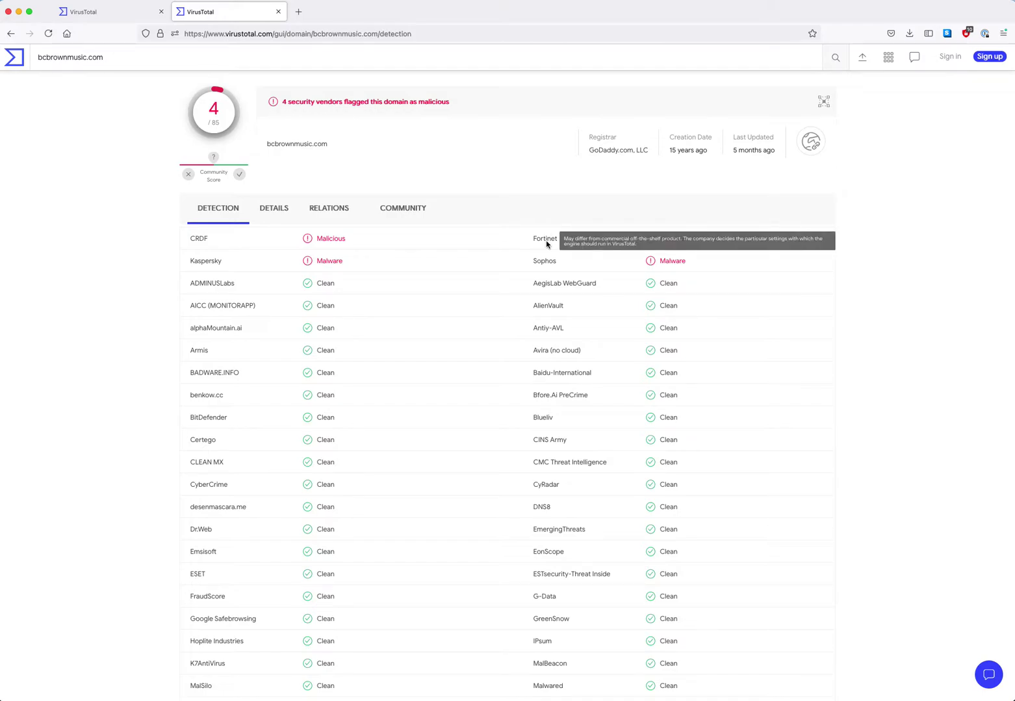
# Step: Open the details of the bcbrownmusic.com domain and review its categories and last DNS records
pyautogui.click(276, 217)
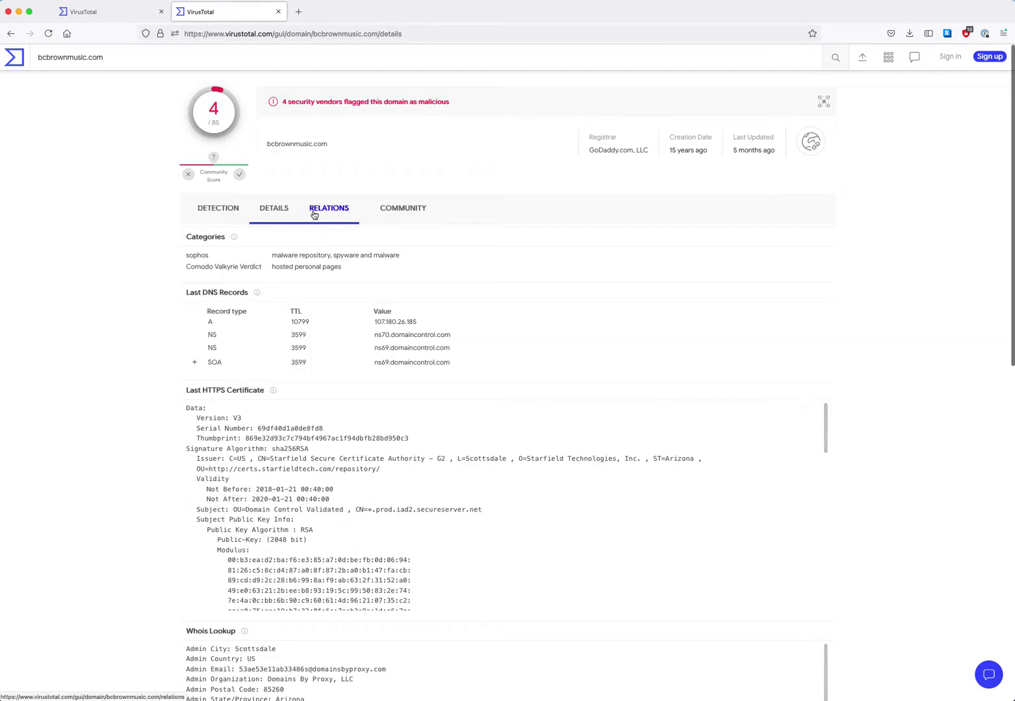
pyautogui.scroll(-1, 314, 211)
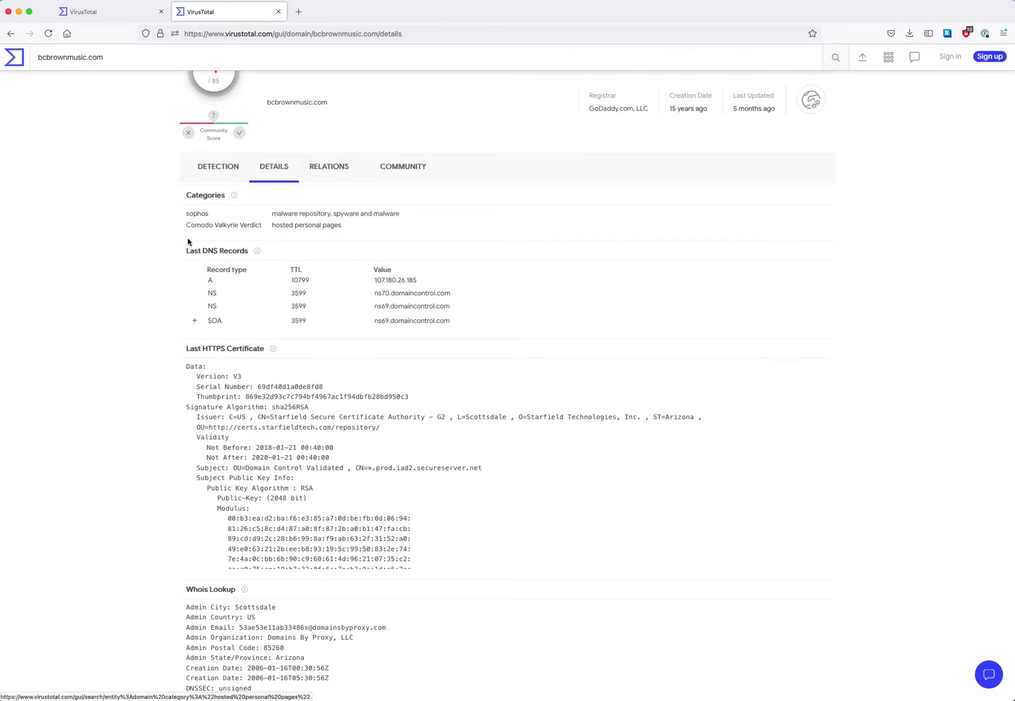
pyautogui.scroll(-2, 370, 303)
pyautogui.scroll(-1, 371, 303)
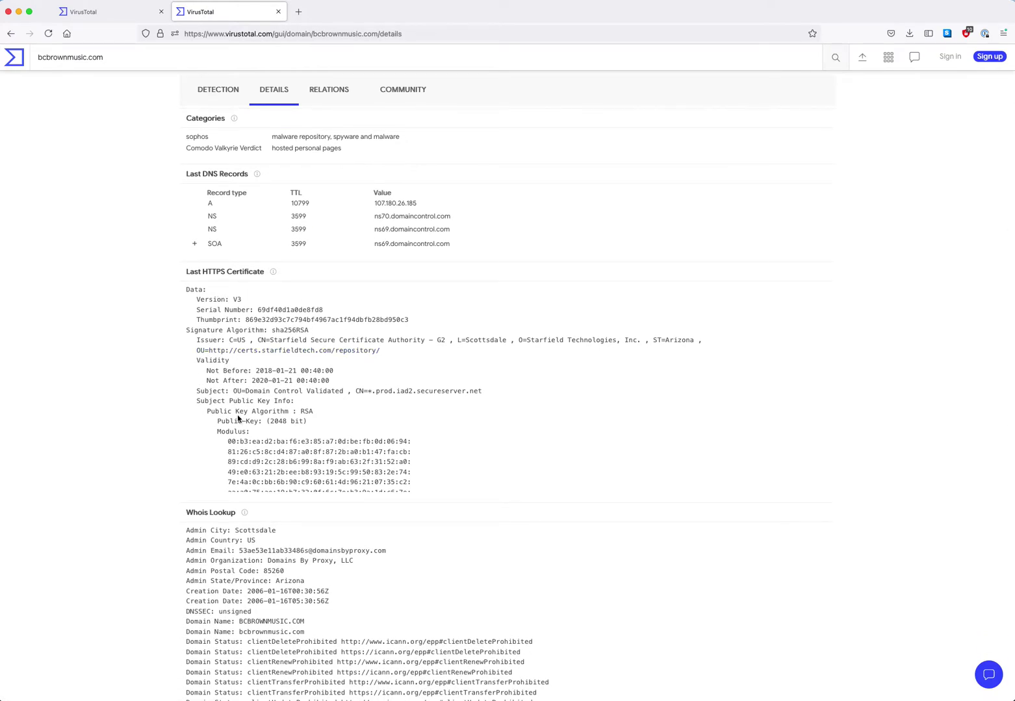
# Step: Read through the domain's last HTTPS certificate and highlight *.prod.iad2.secureserver.net under its Subject Alternative Name
pyautogui.scroll(-1, 238, 419)
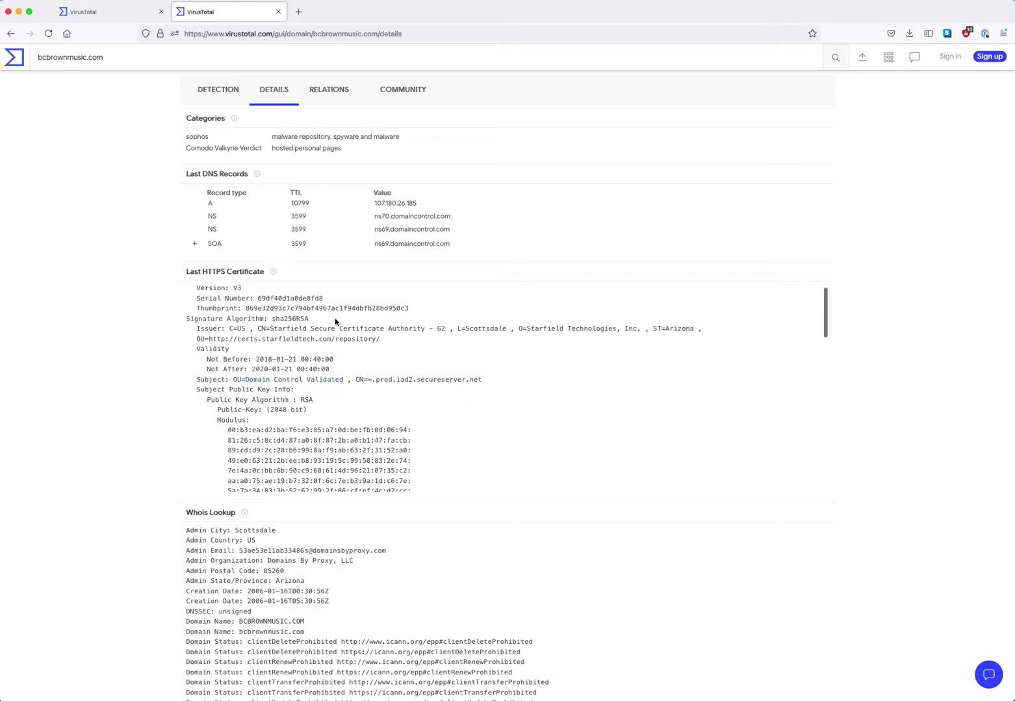
pyautogui.scroll(-2, 334, 336)
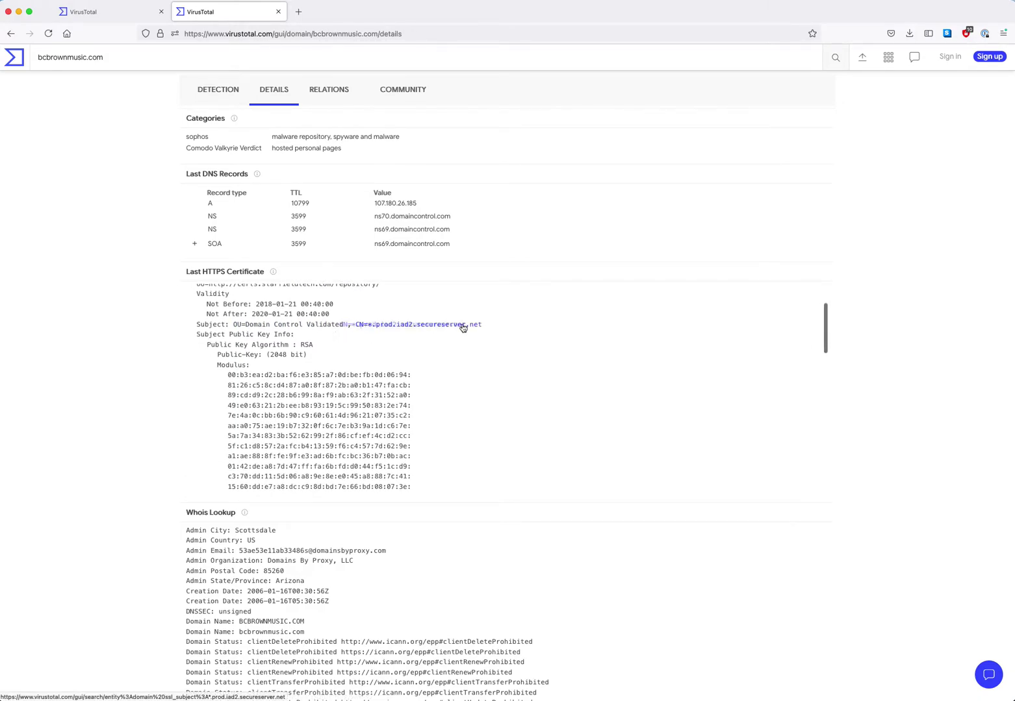
pyautogui.scroll(-8, 367, 344)
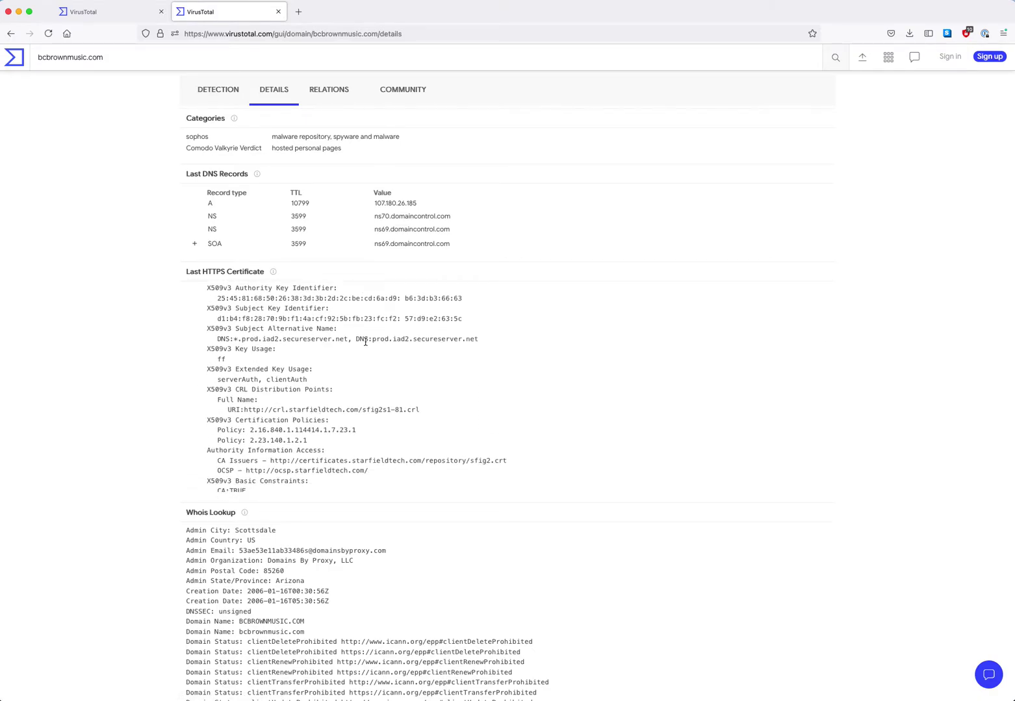
pyautogui.moveTo(349, 339); pyautogui.dragTo(236, 345)
pyautogui.scroll(-1, 236, 345)
# Step: Review the domain's Whois lookup and Google results, and open the domain's relations
pyautogui.scroll(-5, 144, 400)
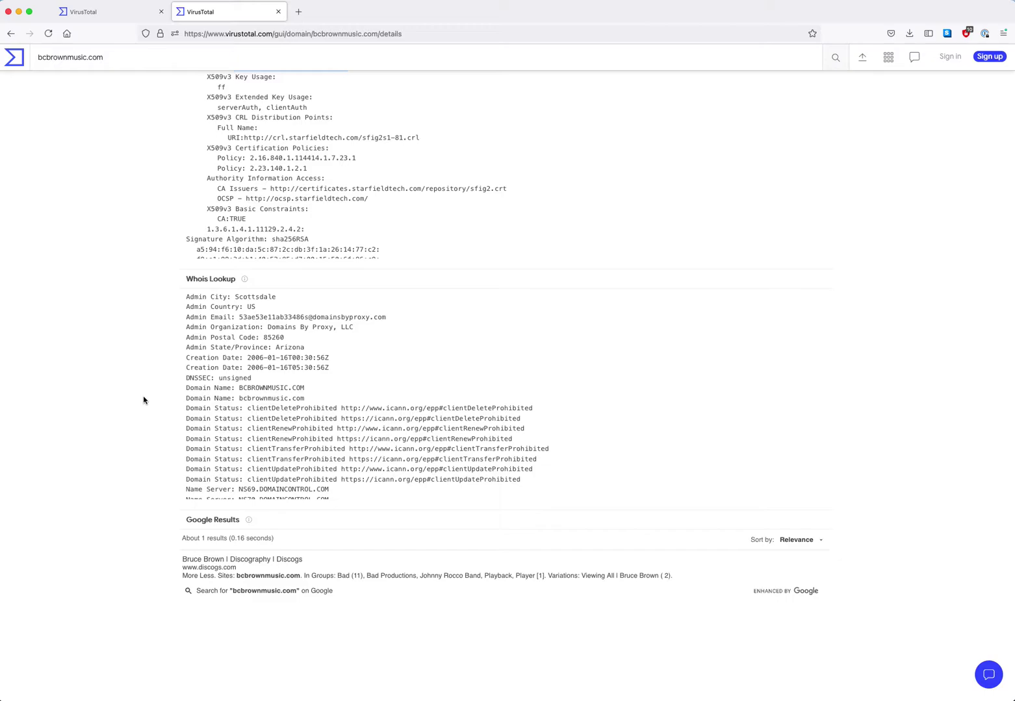
pyautogui.scroll(8, 144, 401)
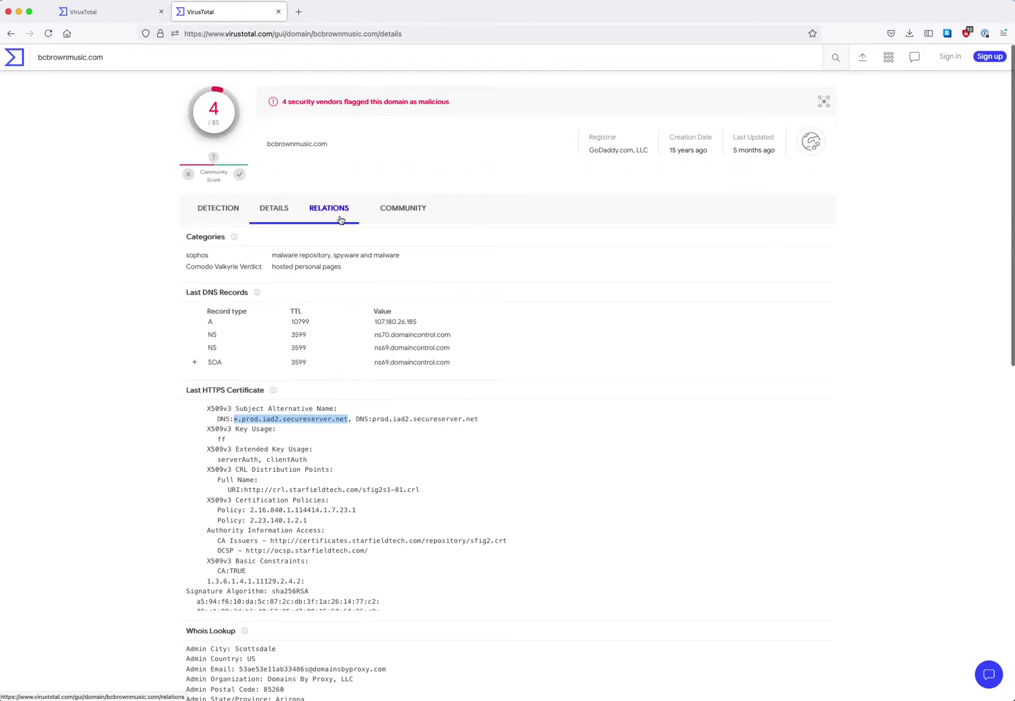
pyautogui.click(339, 220)
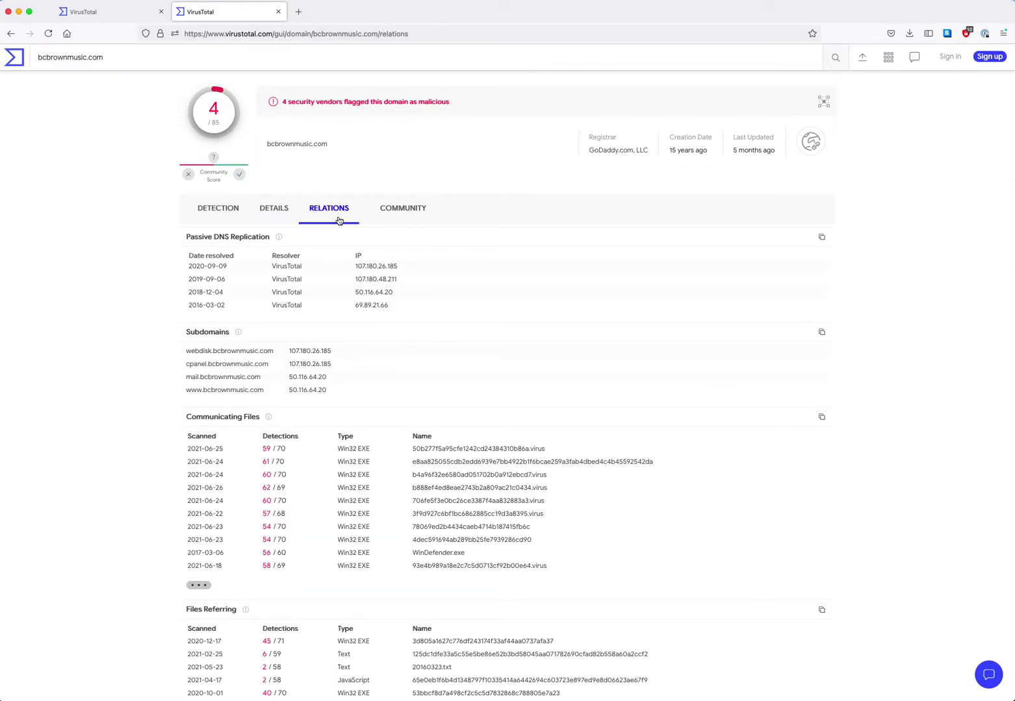
# Step: Recheck the address and details in the chat.png URL report, and return to the relations of the bcbrownmusic.com domain
pyautogui.click(124, 16)
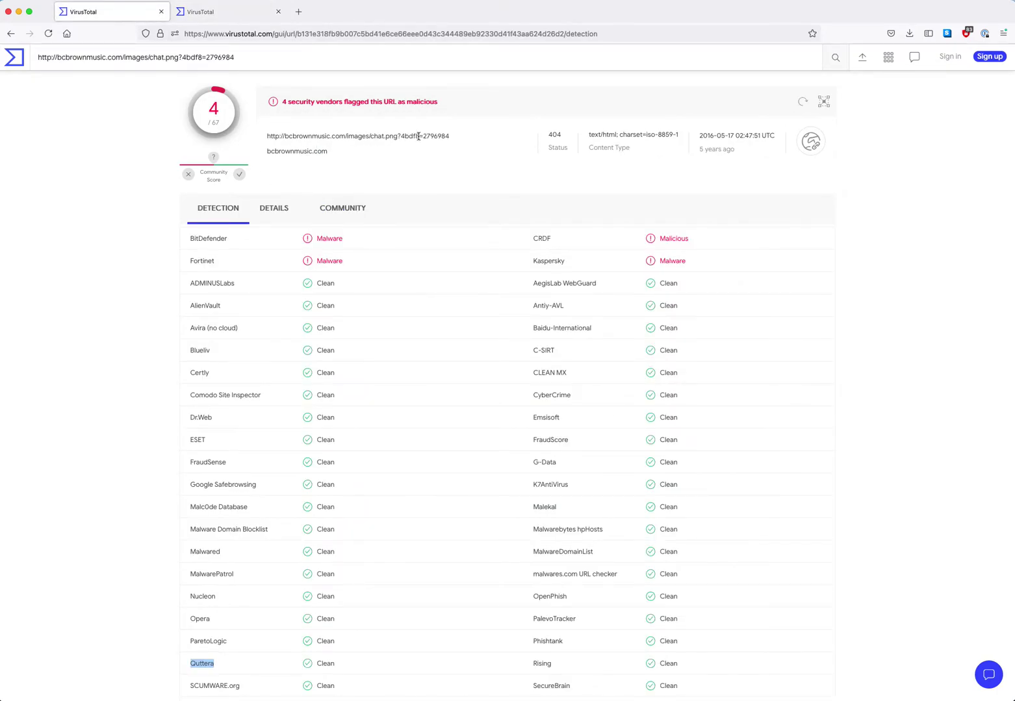
pyautogui.moveTo(310, 136); pyautogui.dragTo(453, 136)
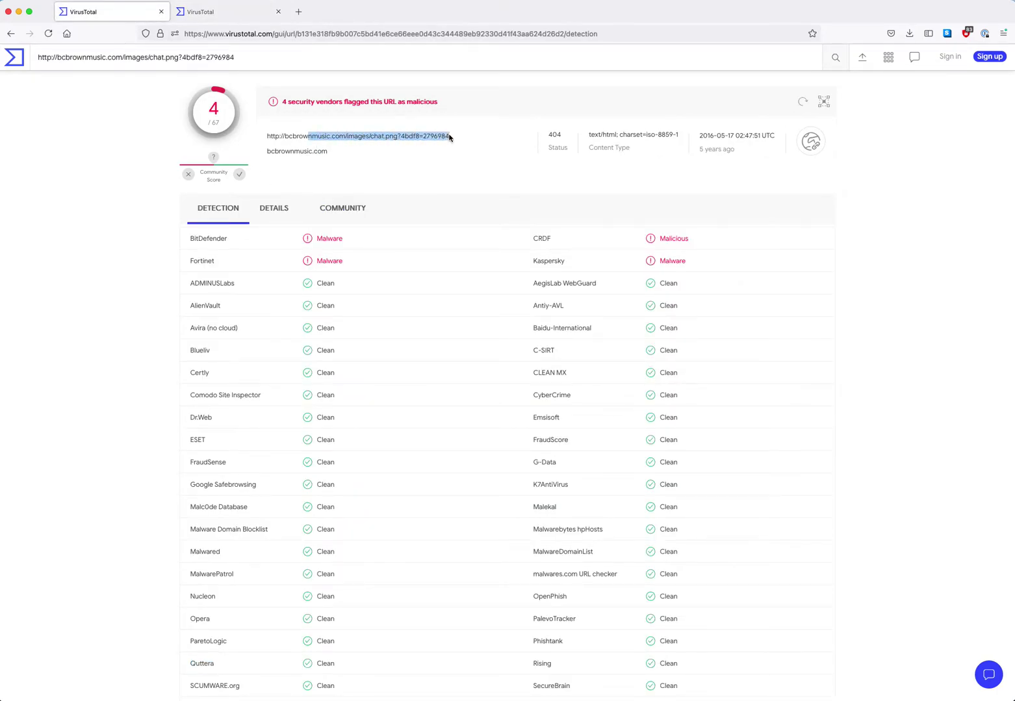
pyautogui.click(422, 150)
pyautogui.click(275, 213)
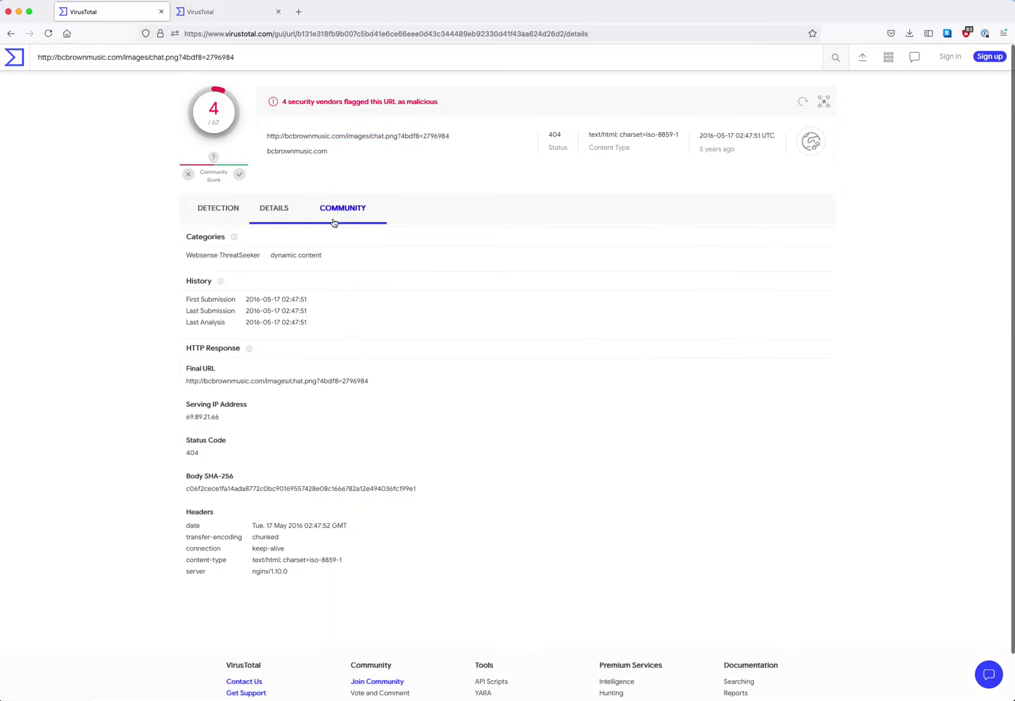
pyautogui.click(232, 19)
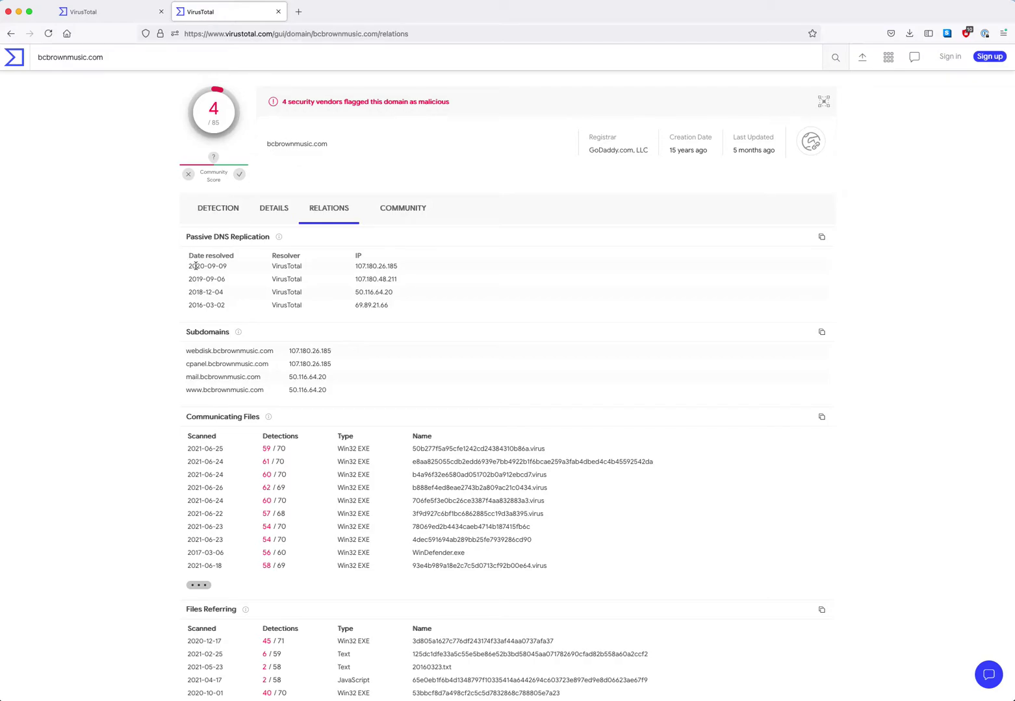
# Step: Highlight the domain's Passive DNS Replication records and examine their resolution dates and IP addresses
pyautogui.moveTo(195, 266); pyautogui.dragTo(426, 307)
pyautogui.click(426, 314)
pyautogui.scroll(-1, 341, 285)
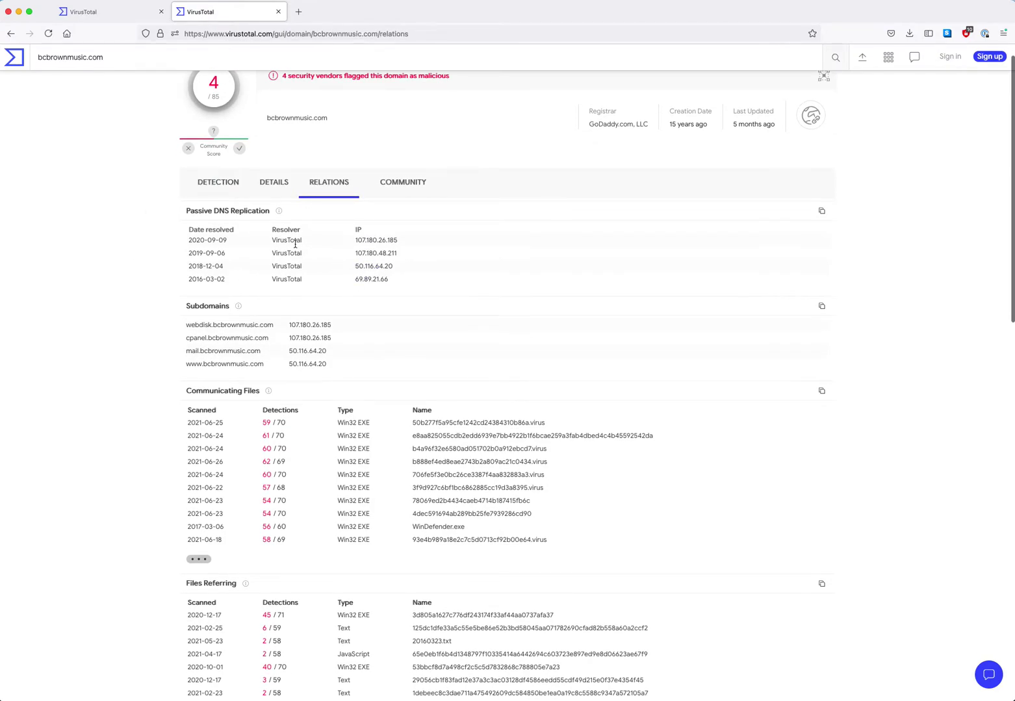
pyautogui.scroll(-1, 295, 244)
# Step: Highlight the bcbrownmusic.com subdomains and examine them together with their IP addresses
pyautogui.moveTo(239, 277)
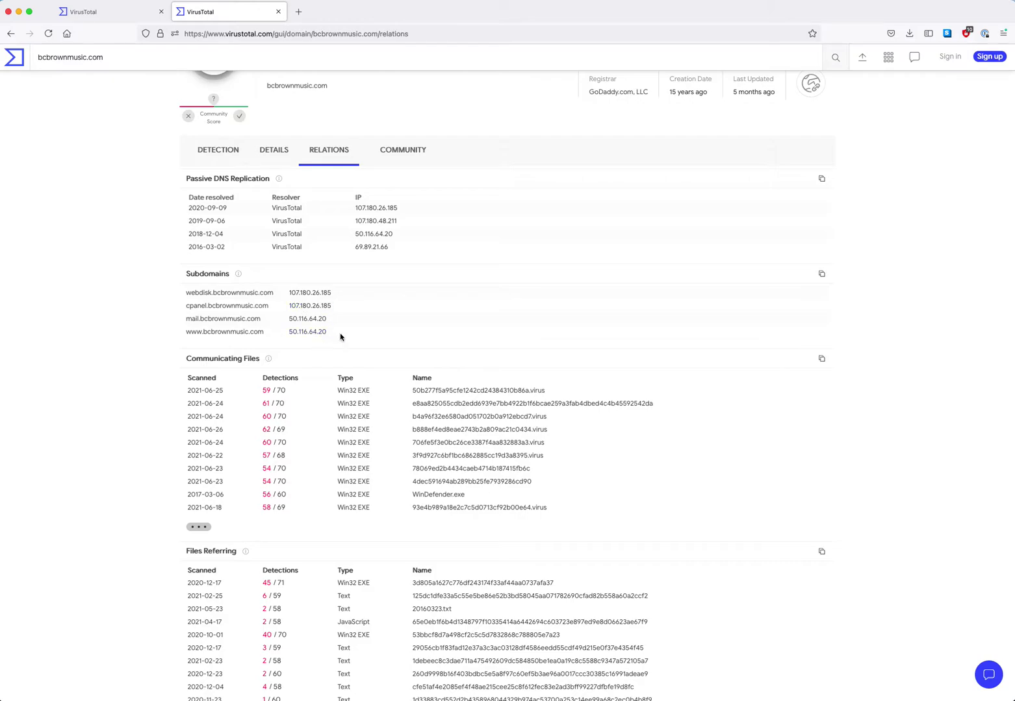
pyautogui.moveTo(340, 336); pyautogui.dragTo(181, 296)
pyautogui.click(375, 331)
pyautogui.scroll(-1, 375, 330)
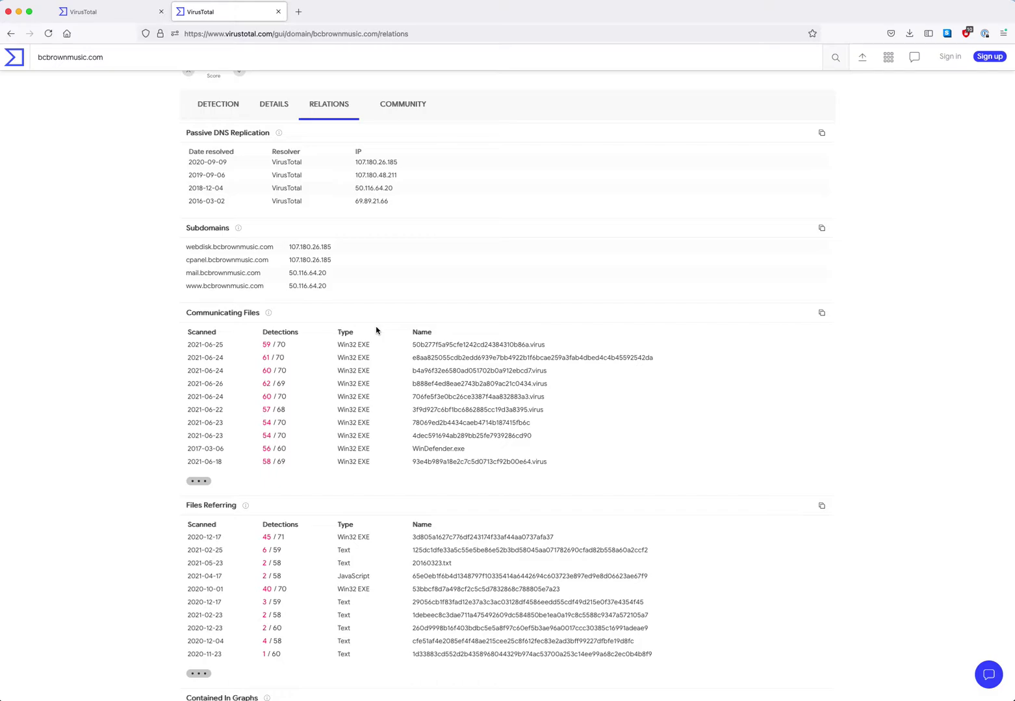
pyautogui.scroll(-1, 375, 331)
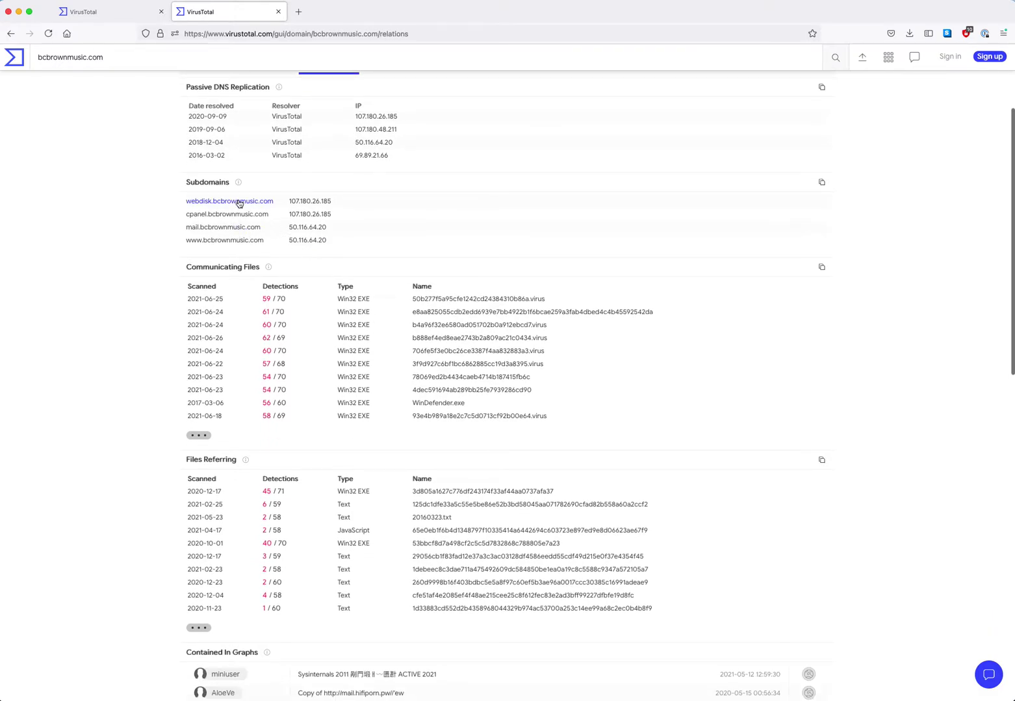
# Step: Read the explanation of Communicating Files and load more entries in that list
pyautogui.scroll(-1, 238, 286)
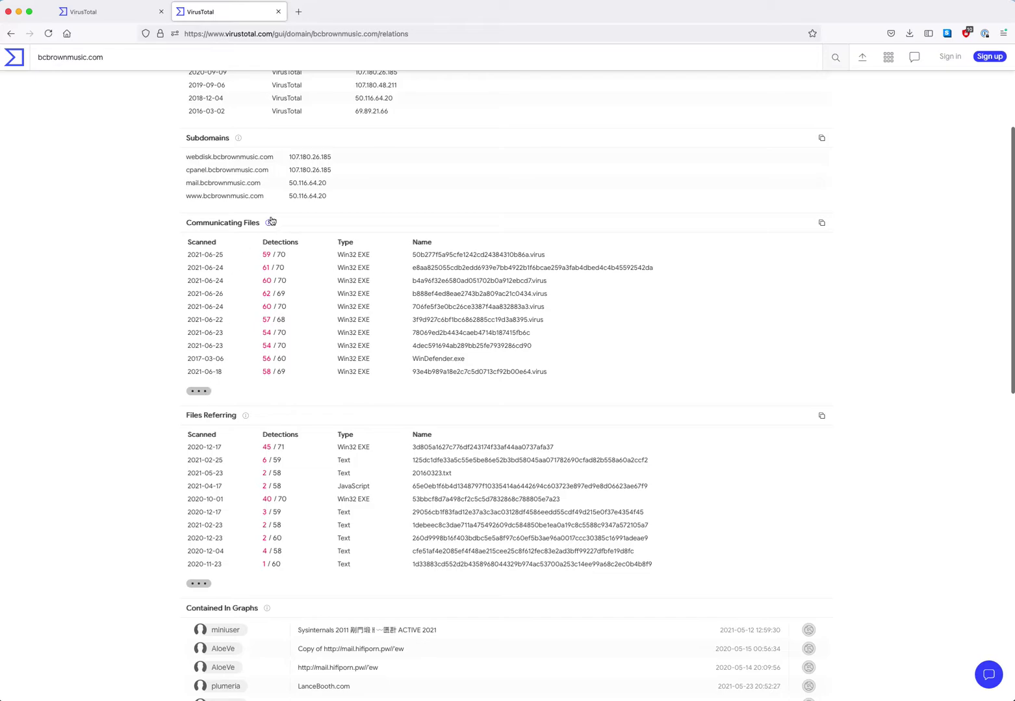
pyautogui.moveTo(270, 224)
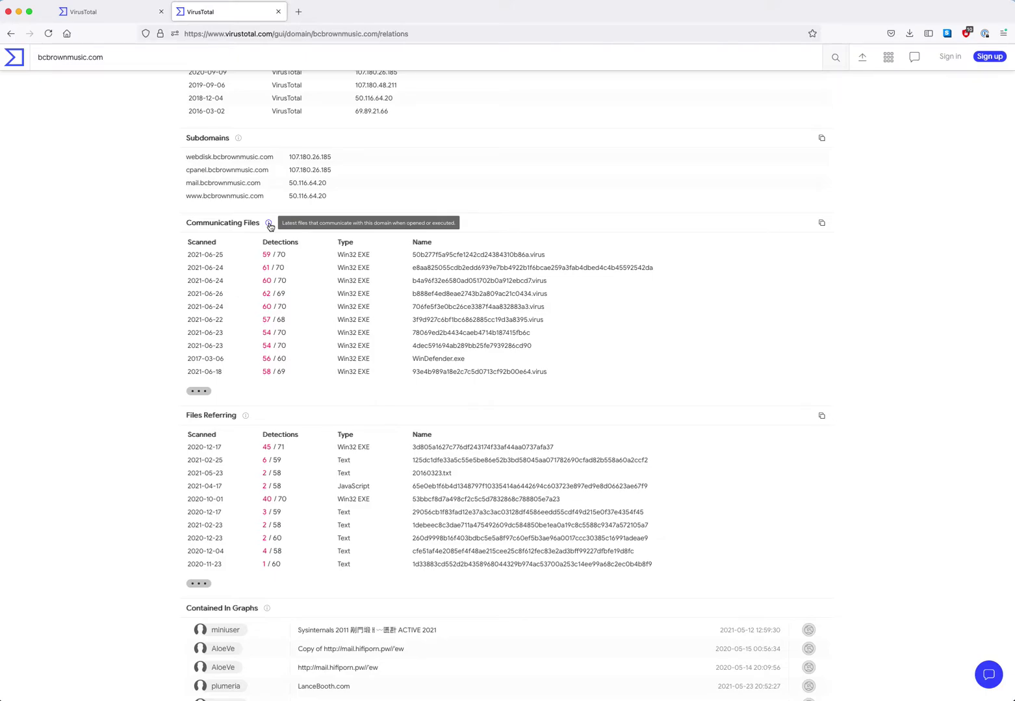
pyautogui.scroll(2, 376, 304)
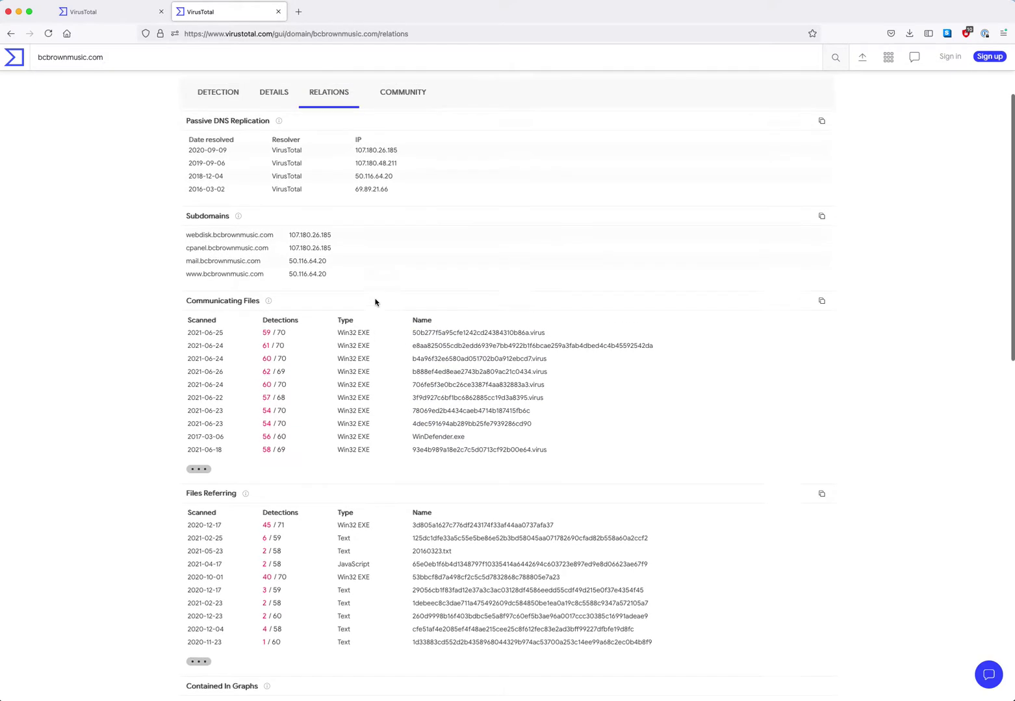
pyautogui.scroll(3, 258, 129)
pyautogui.scroll(-2, 294, 146)
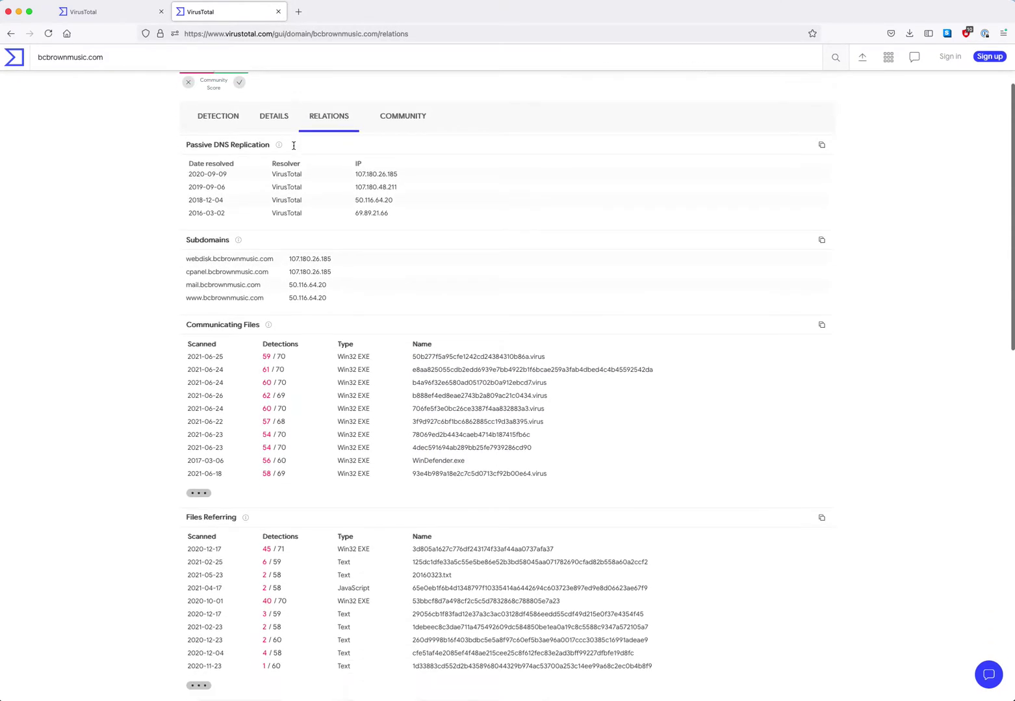
pyautogui.click(200, 492)
pyautogui.scroll(-2, 213, 485)
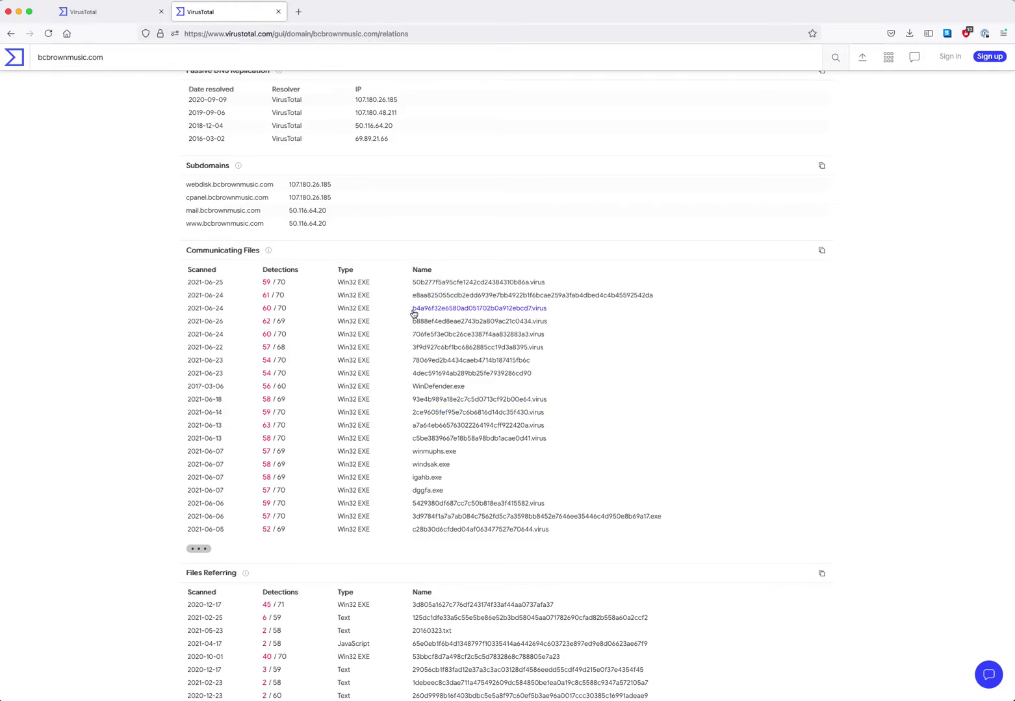
pyautogui.scroll(-2, 350, 351)
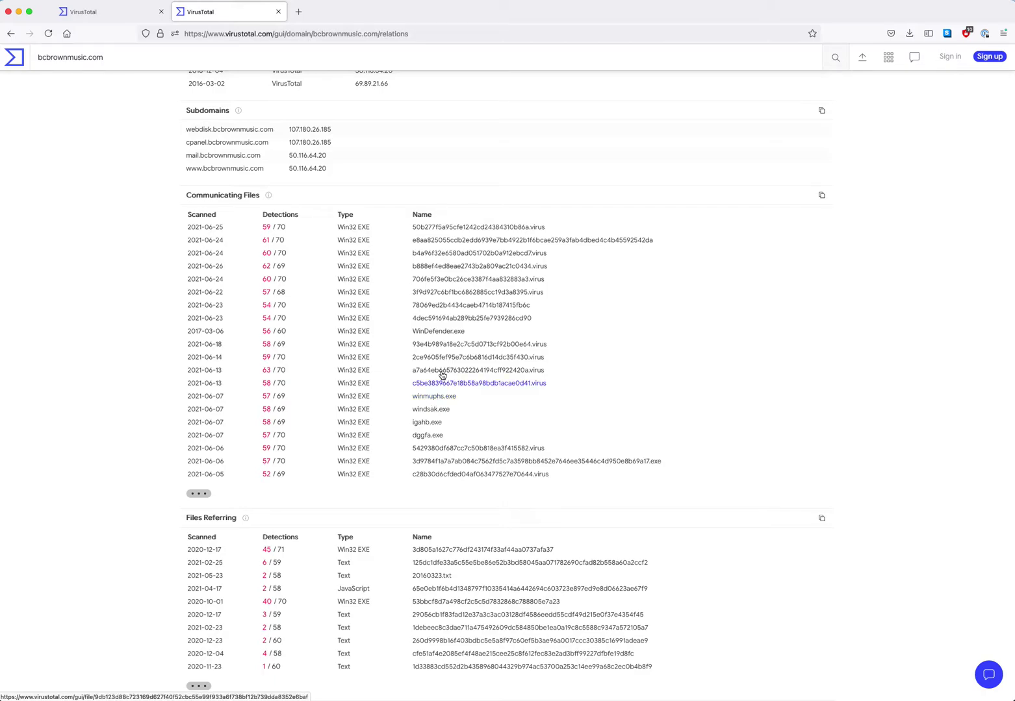
# Step: Open the report of WinDefender.exe from Communicating Files in a new tab and show its details
pyautogui.rightClick(441, 336)
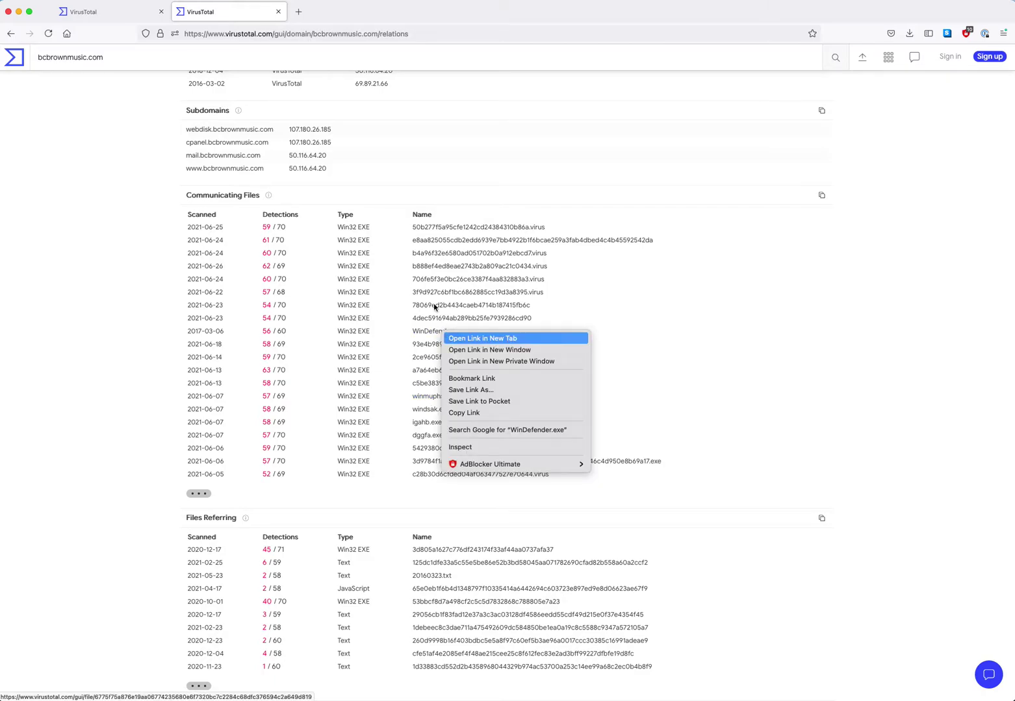
pyautogui.click(450, 337)
pyautogui.click(338, 13)
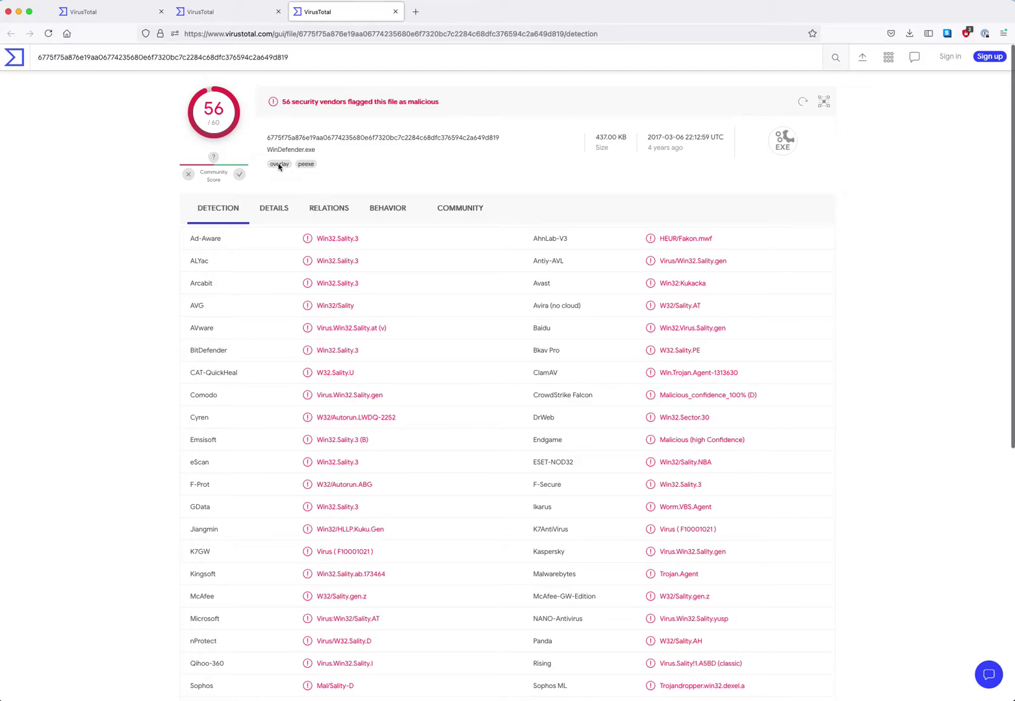
pyautogui.click(282, 221)
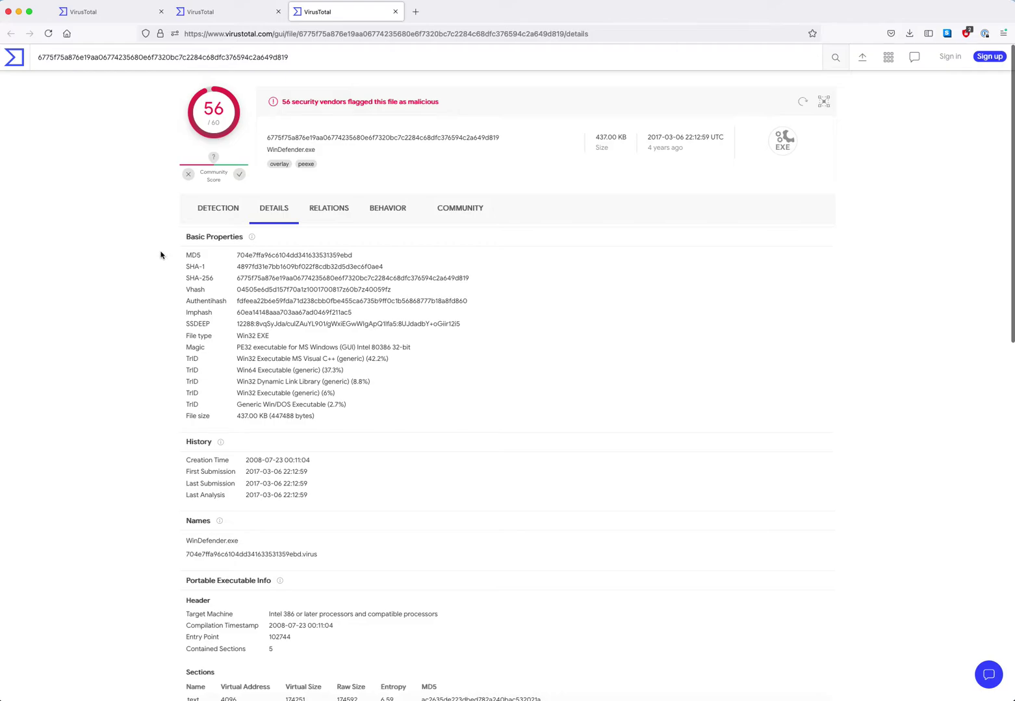
# Step: Highlight the SHA-256 hash in the basic properties and the file name WinDefender.exe in the report header
pyautogui.scroll(-1, 161, 256)
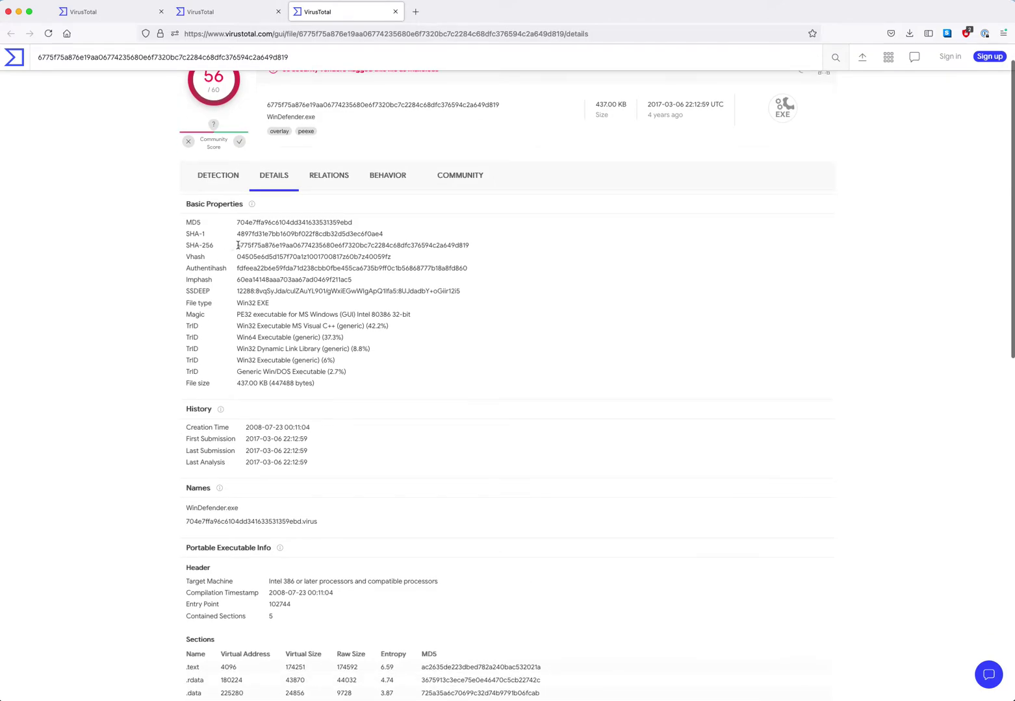
pyautogui.moveTo(234, 245); pyautogui.dragTo(480, 253)
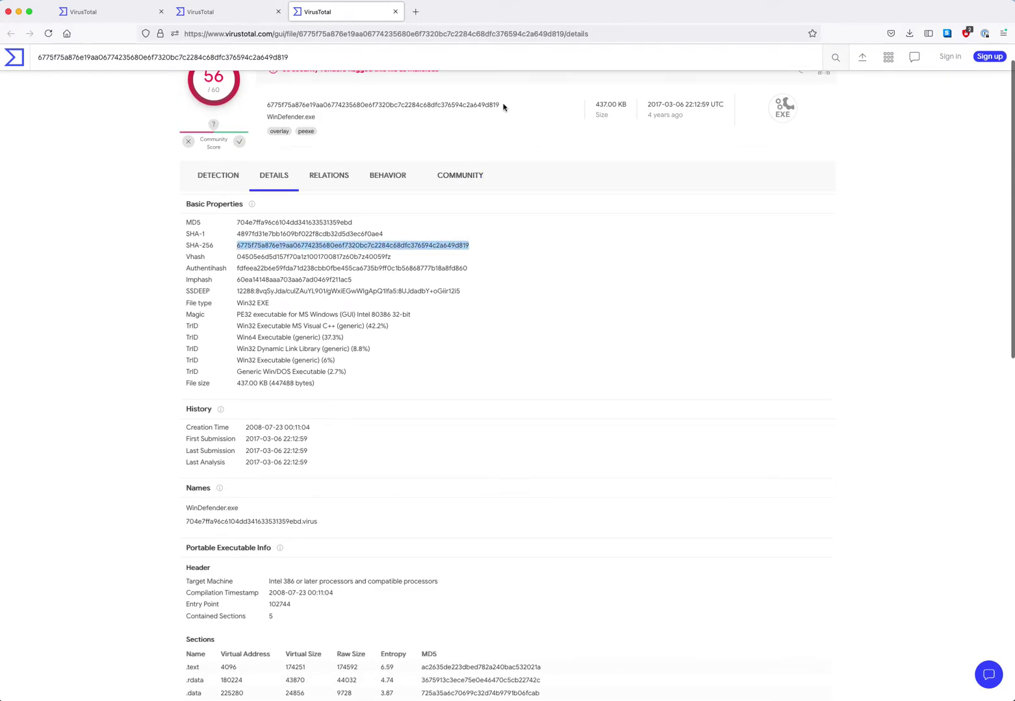
pyautogui.moveTo(504, 105); pyautogui.dragTo(265, 121)
pyautogui.doubleClick(331, 103)
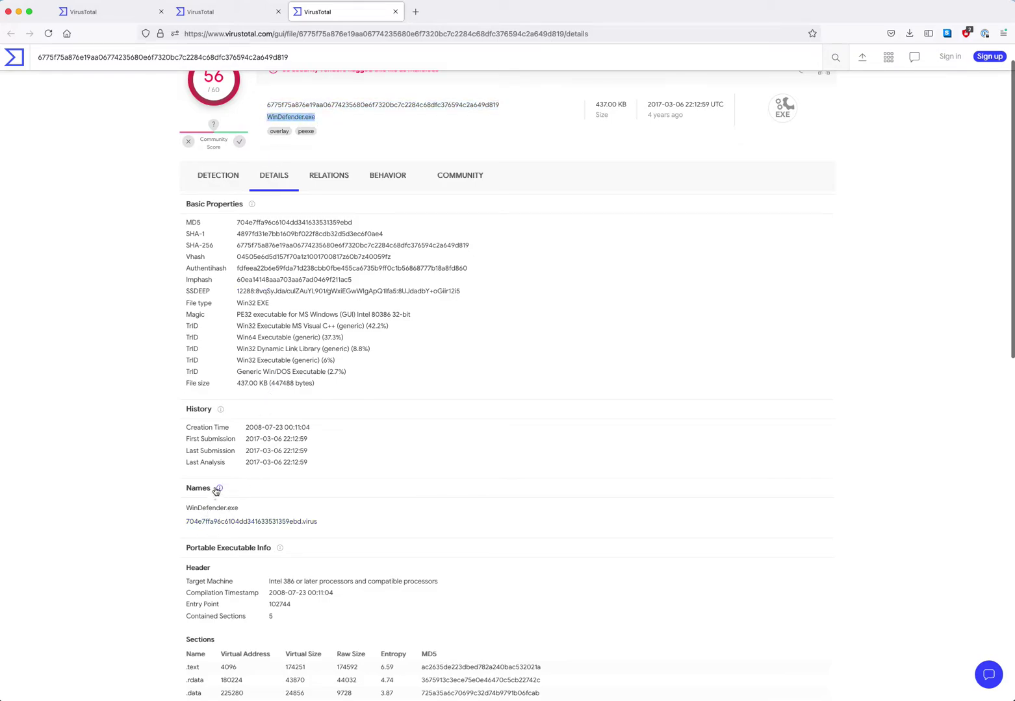
# Step: Review the file's names, Portable Executable info, sections, imports and contained resources
pyautogui.moveTo(216, 490)
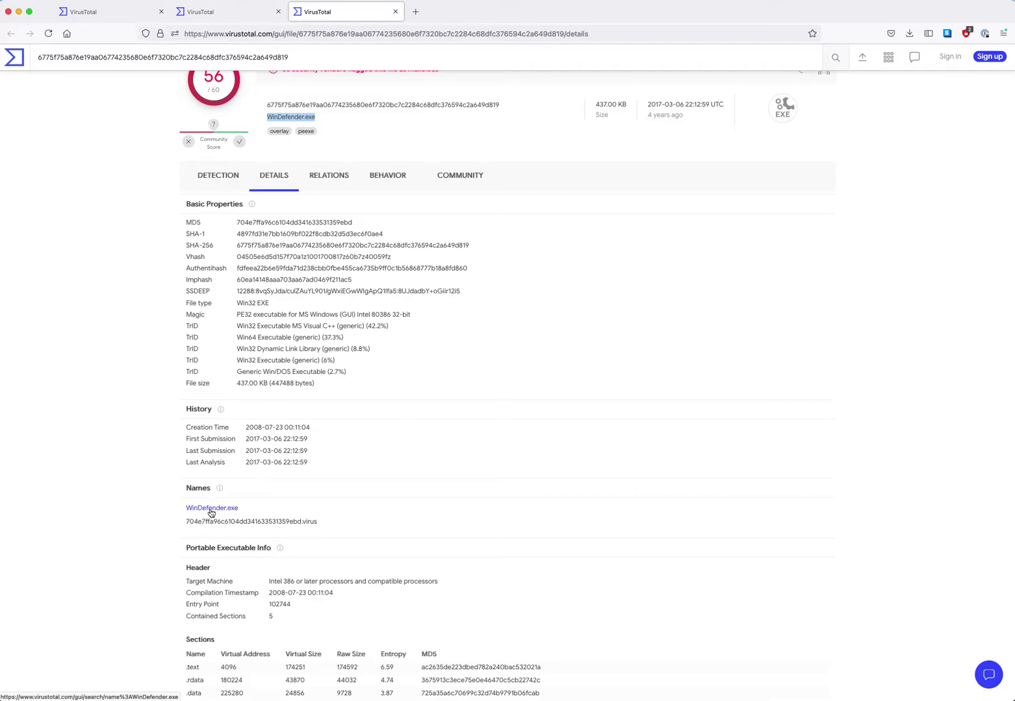
pyautogui.scroll(-3, 211, 513)
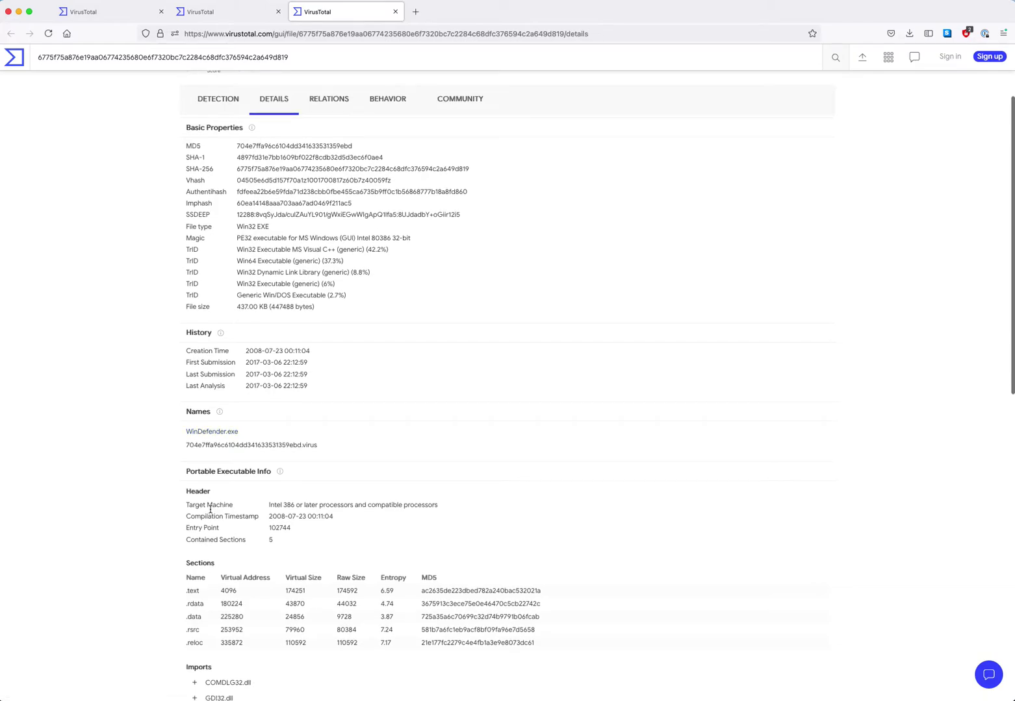
pyautogui.scroll(-12, 210, 510)
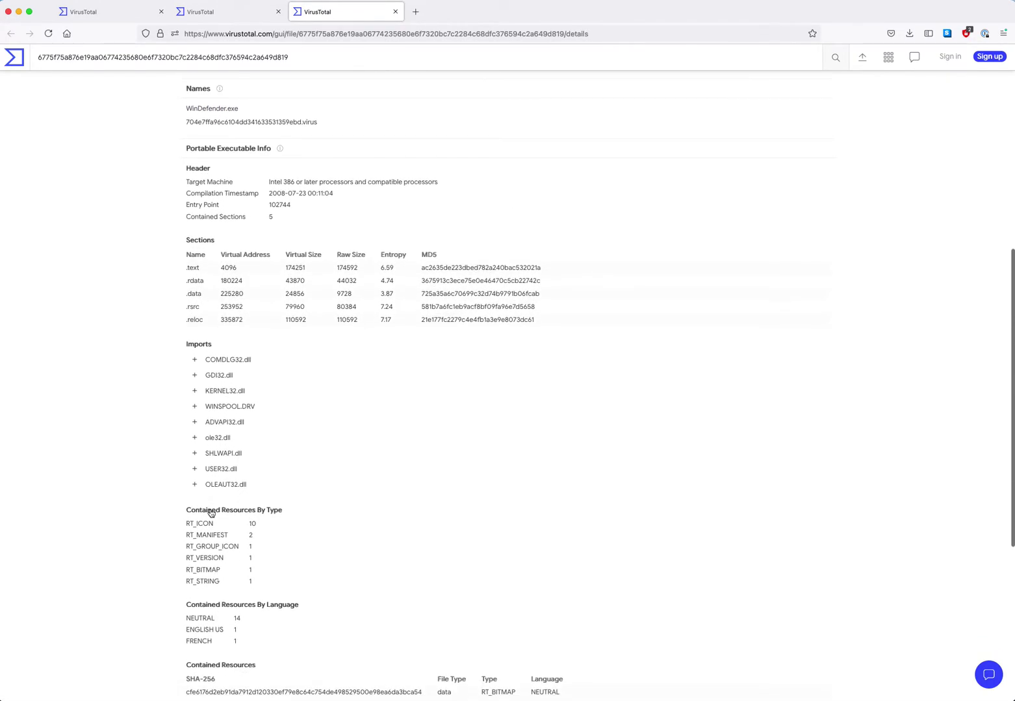
pyautogui.scroll(12, 210, 512)
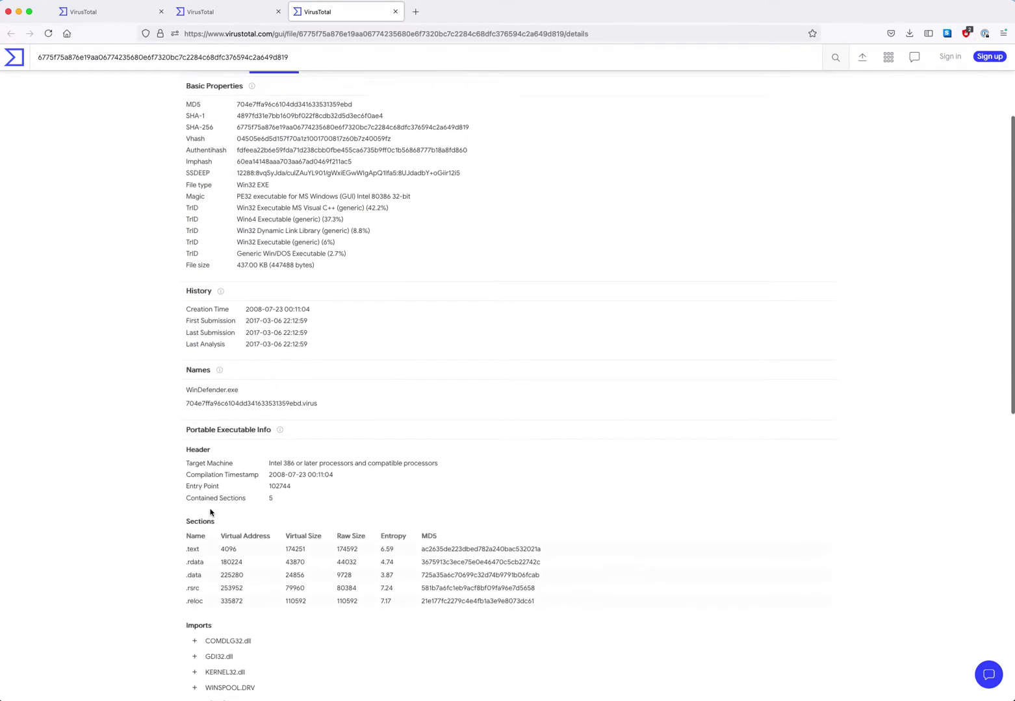
pyautogui.scroll(1, 210, 513)
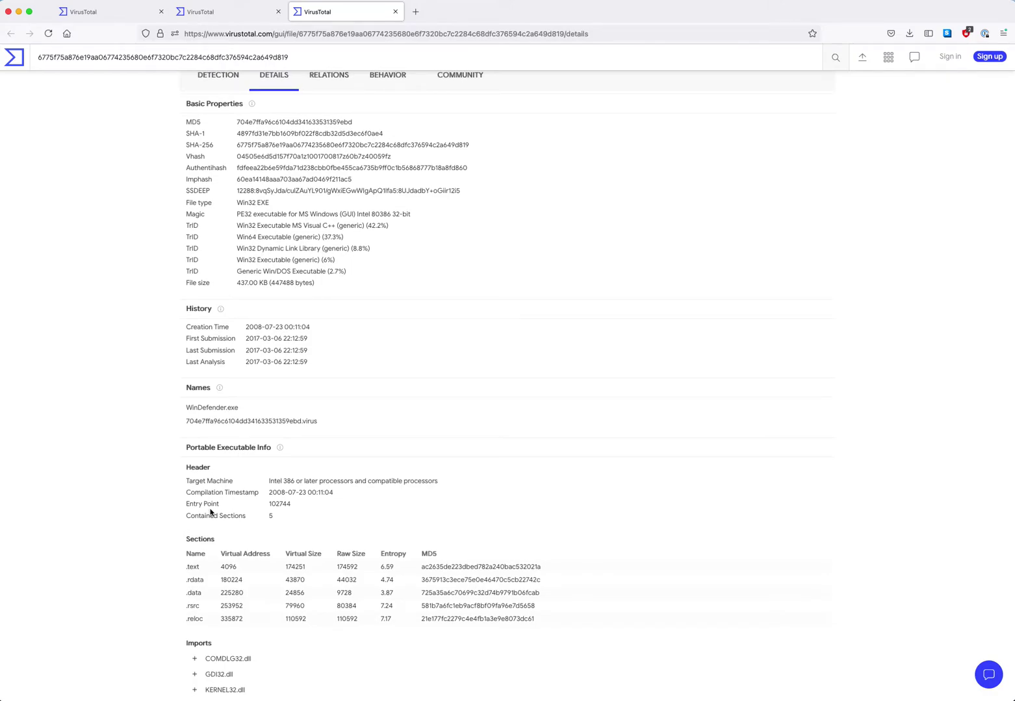
pyautogui.scroll(4, 209, 513)
# Step: Open the relations of WinDefender.exe and examine its contacted URLs, domains, IP addresses, execution parents and dropped files
pyautogui.click(332, 207)
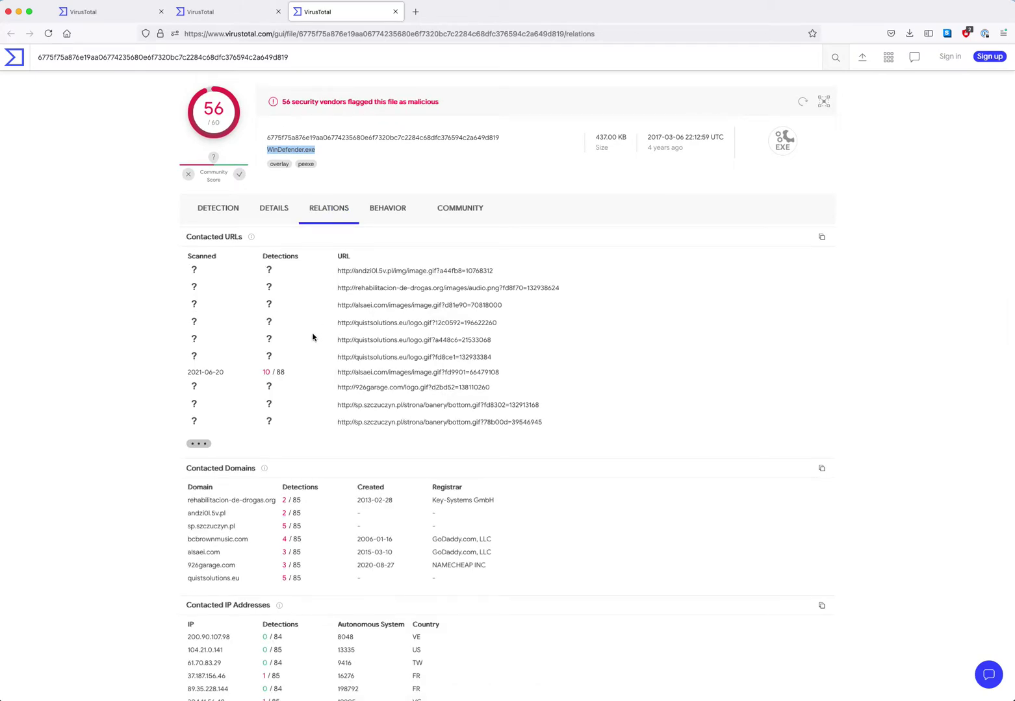
pyautogui.scroll(-3, 313, 337)
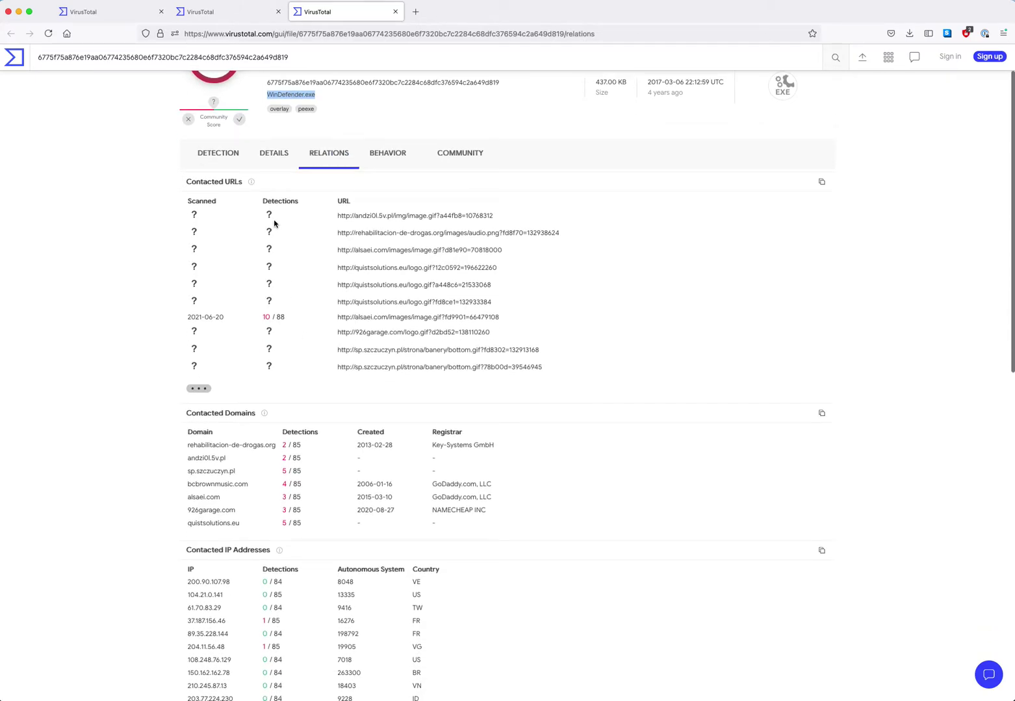
pyautogui.click(268, 215)
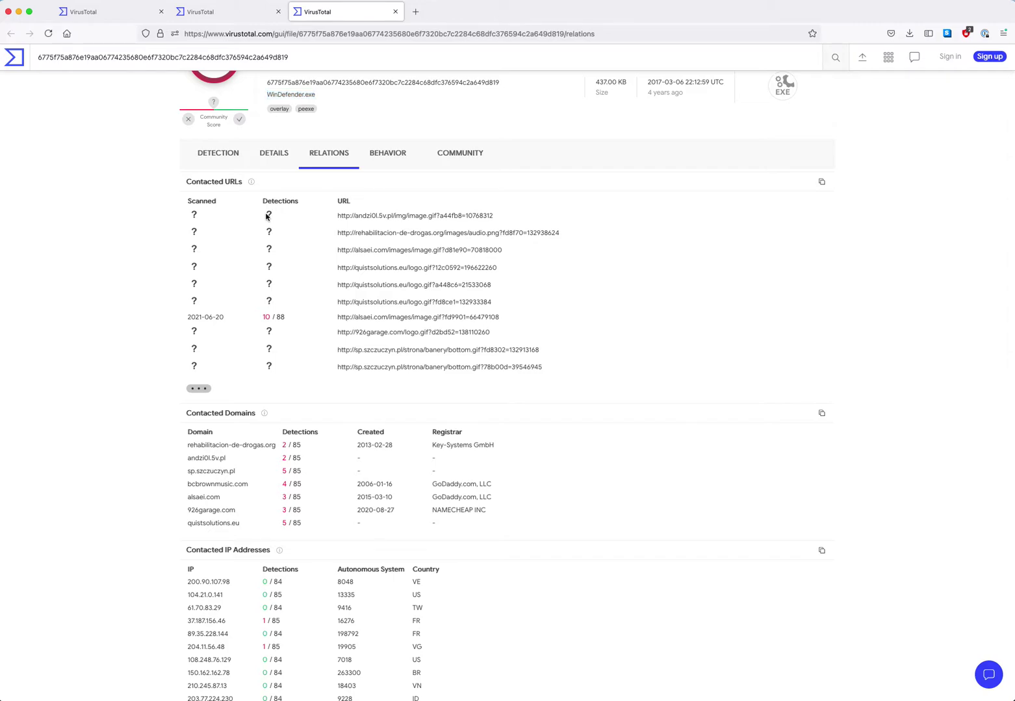
pyautogui.scroll(-10, 267, 216)
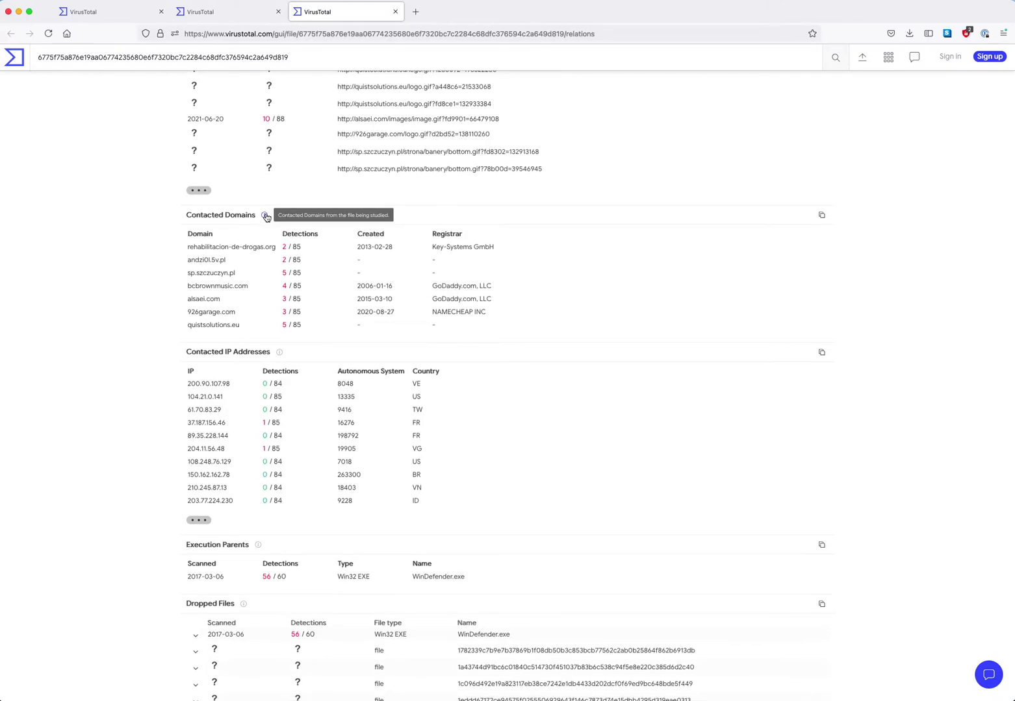
pyautogui.scroll(-10, 263, 364)
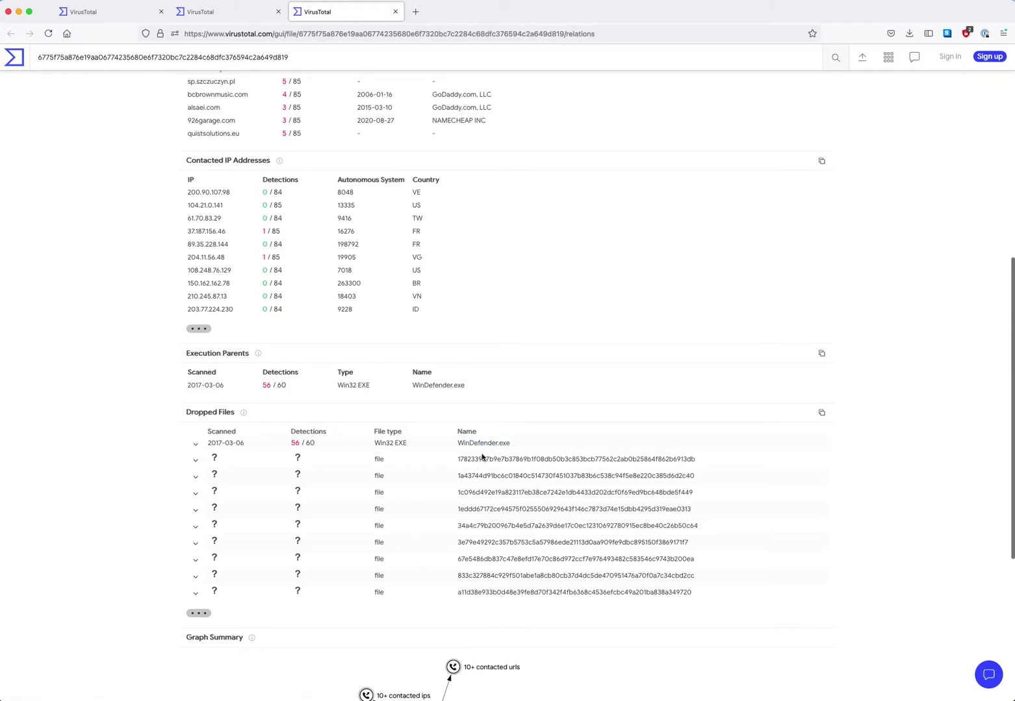
pyautogui.moveTo(245, 415)
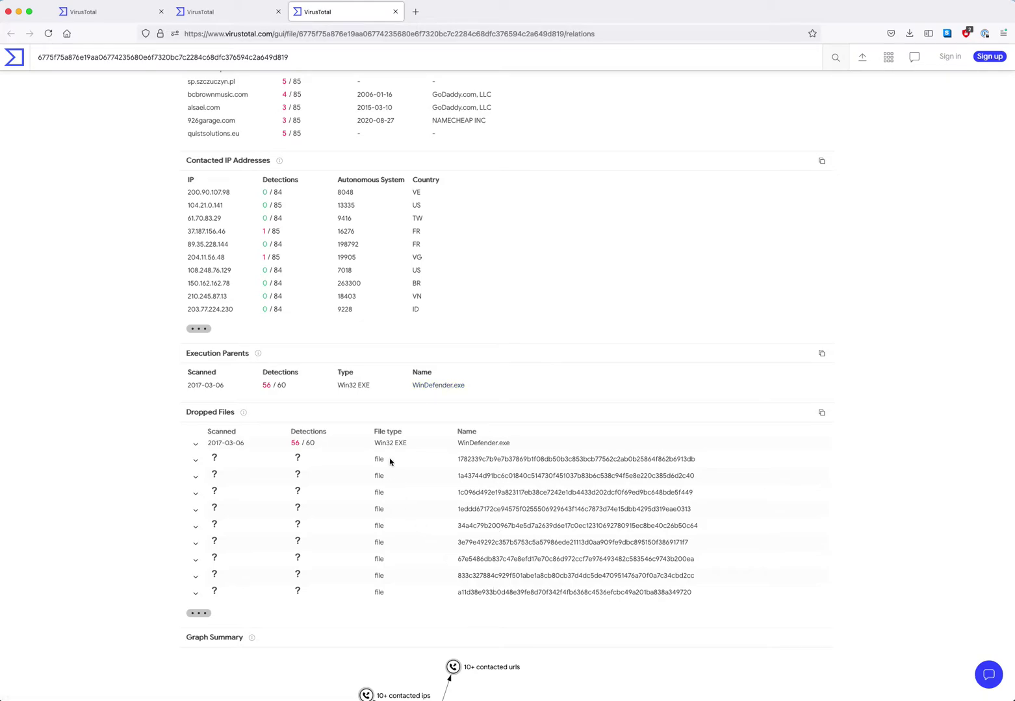
# Step: Highlight the detection score of WinDefender.exe and return to the relations of the bcbrownmusic.com domain
pyautogui.scroll(5, 455, 373)
pyautogui.scroll(3, 454, 374)
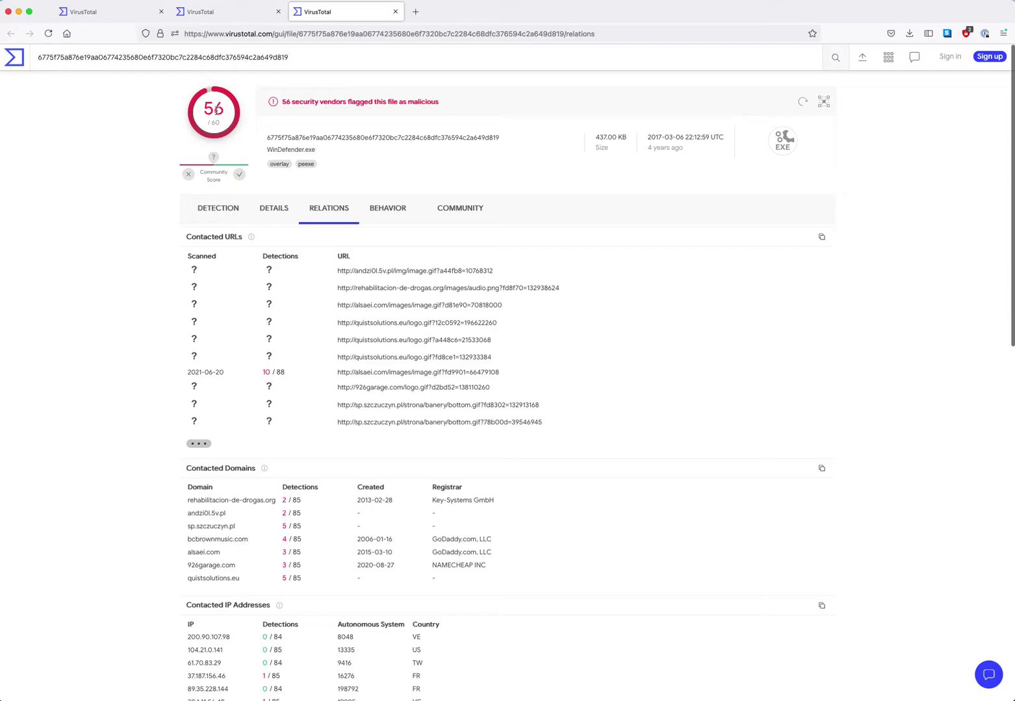
pyautogui.doubleClick(205, 109)
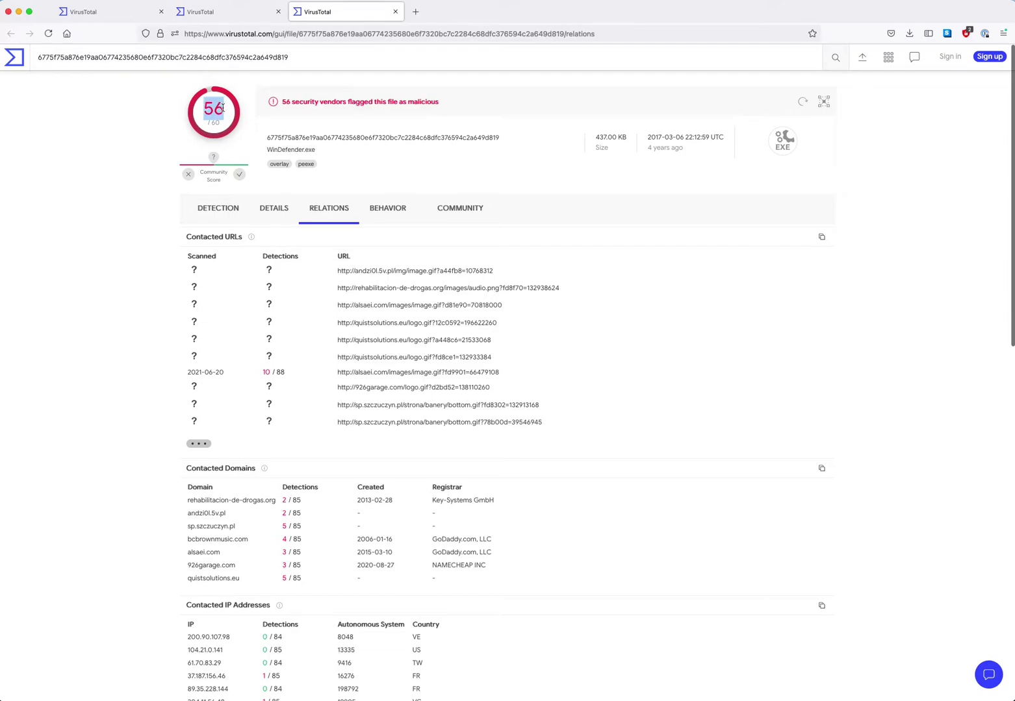
pyautogui.click(226, 16)
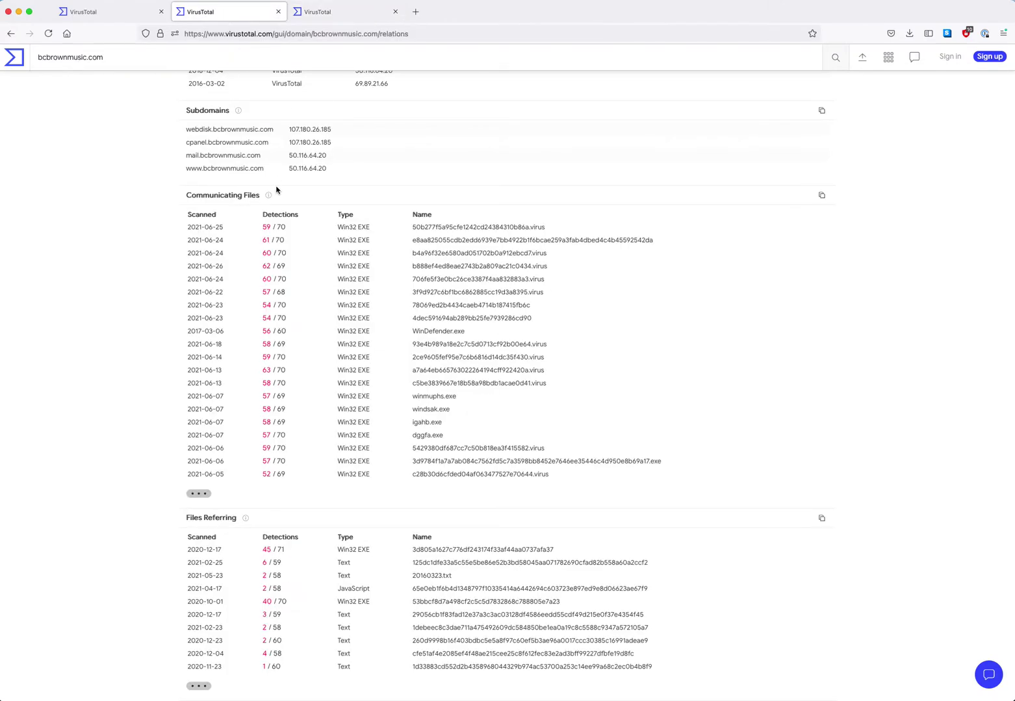
# Step: Check the scan dates under Communicating Files, highlight the day in 2021-06-26, and load further entries in the list
pyautogui.scroll(-1, 276, 190)
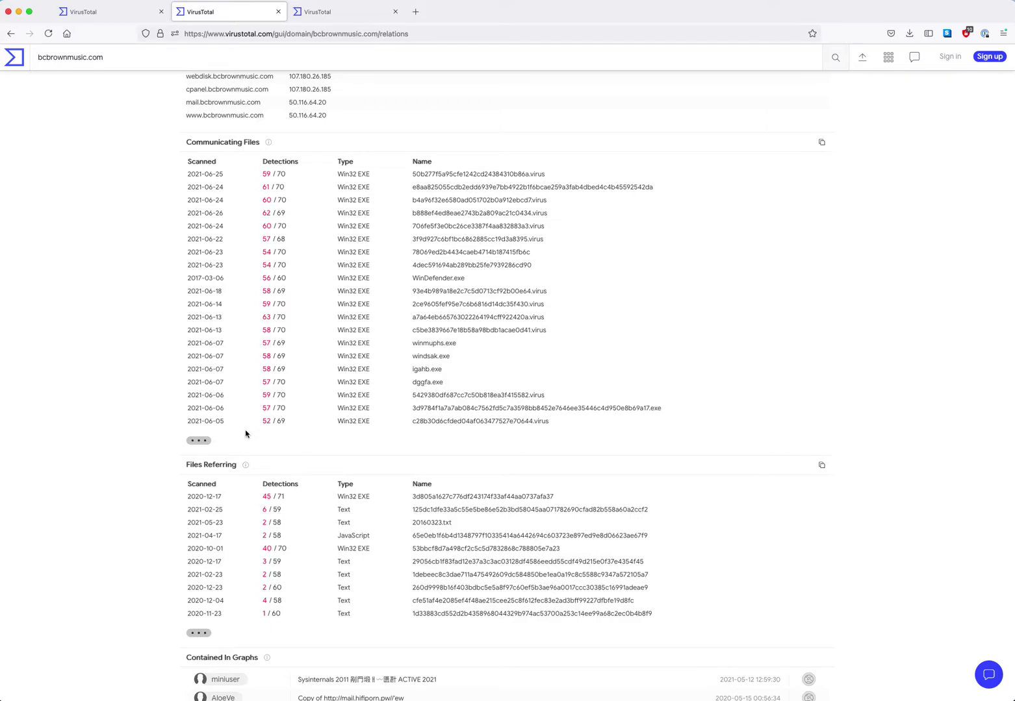
pyautogui.scroll(-1, 245, 434)
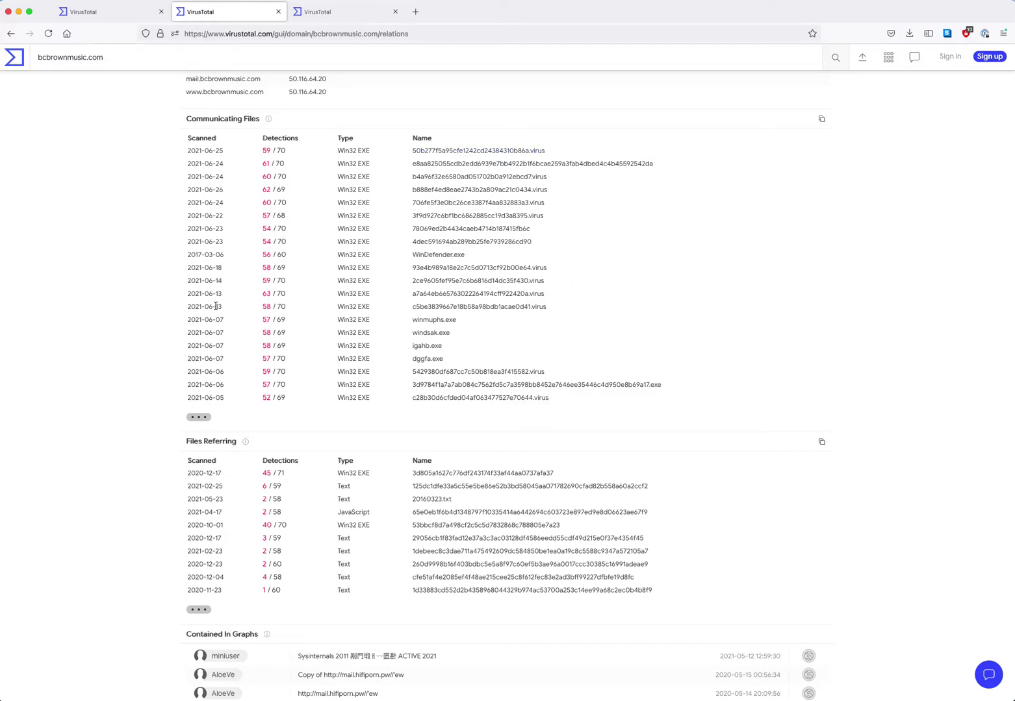
pyautogui.scroll(-1, 213, 310)
pyautogui.scroll(-1, 214, 311)
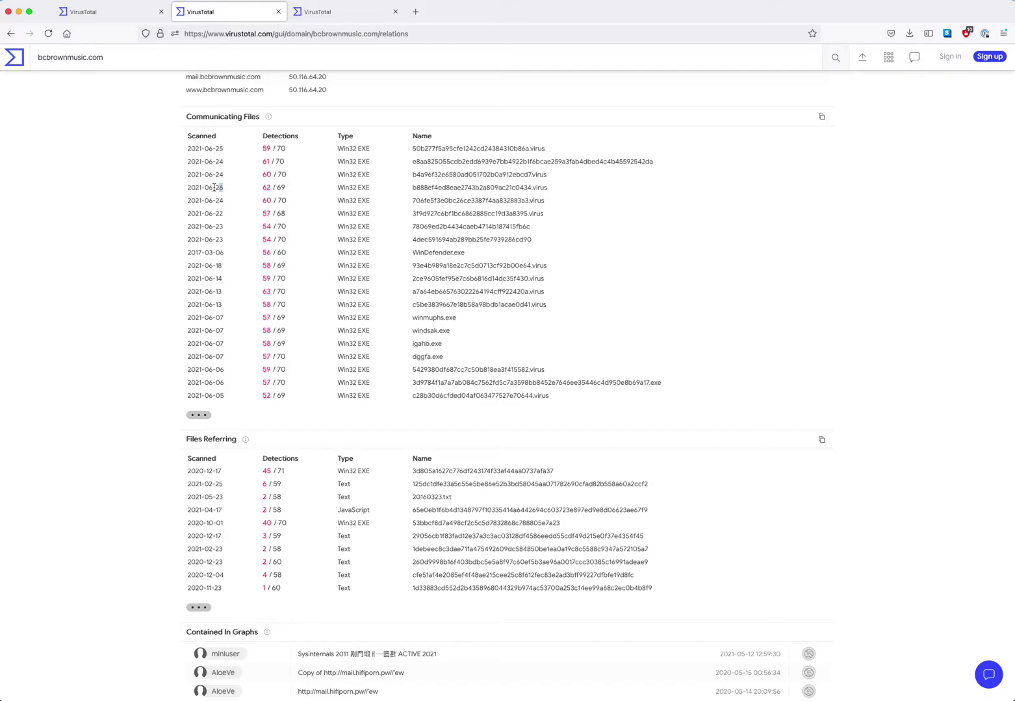
pyautogui.moveTo(222, 187); pyautogui.dragTo(213, 188)
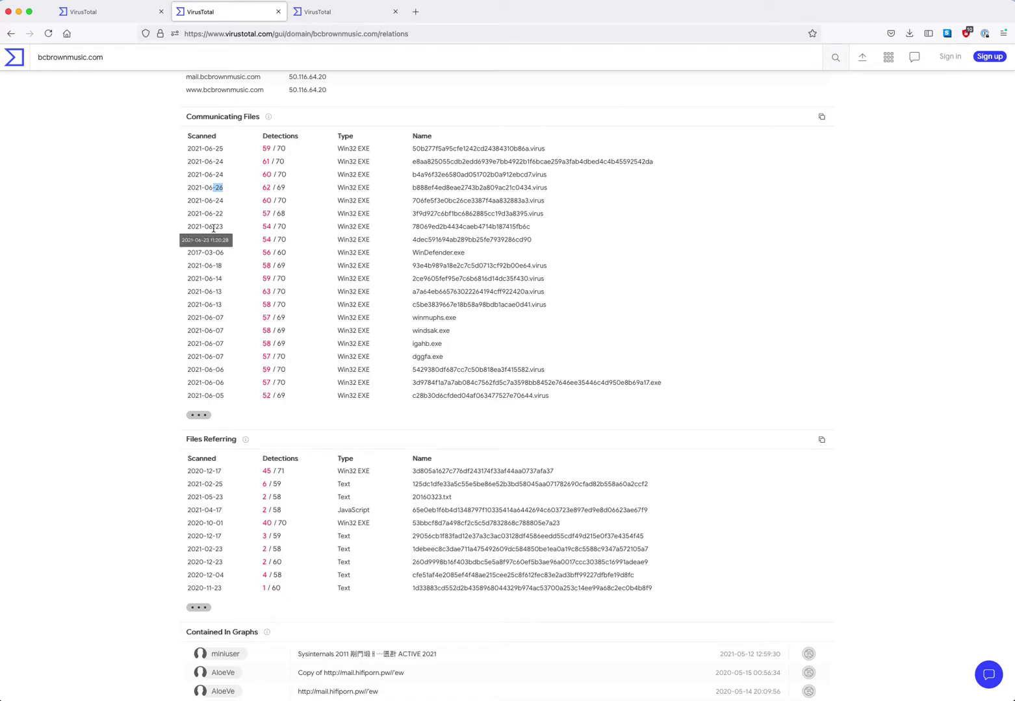
pyautogui.click(199, 416)
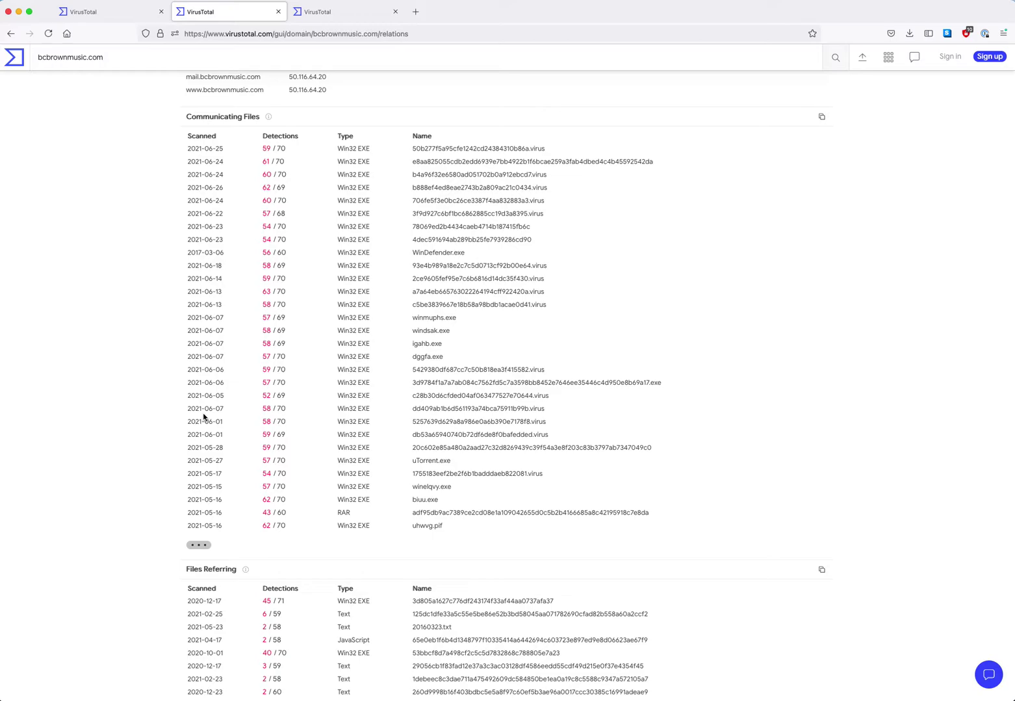
# Step: Examine the Communicating Files, Files Referring and Contained In Graphs sections of the bcbrownmusic.com relations, including the Files Referring description
pyautogui.scroll(-6, 204, 416)
pyautogui.scroll(2, 203, 415)
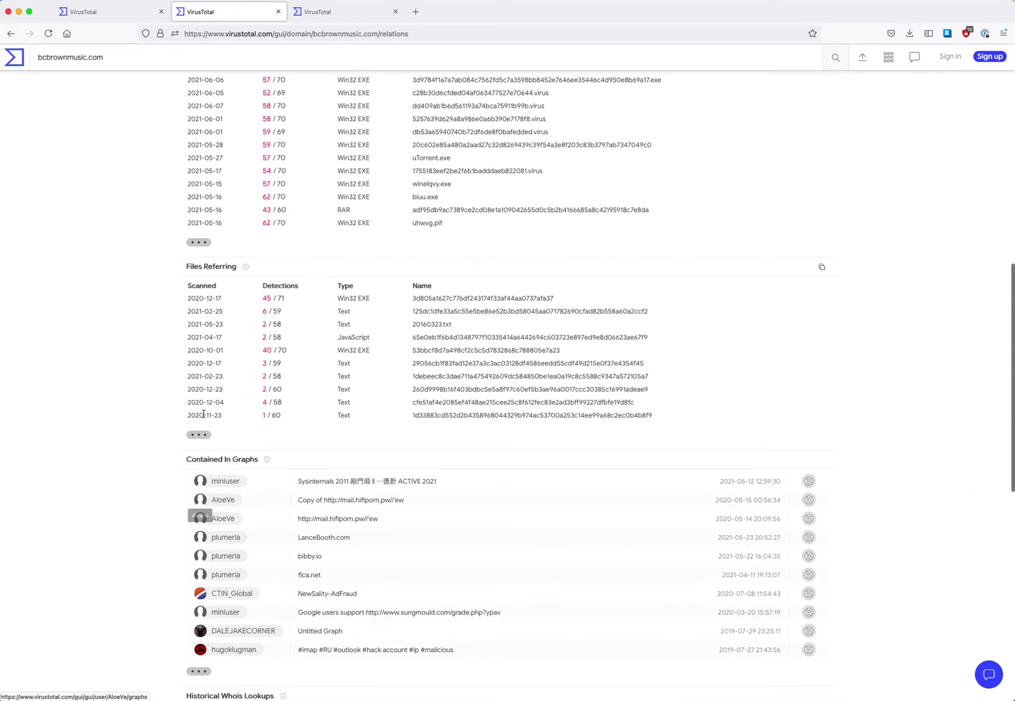
pyautogui.scroll(5, 204, 414)
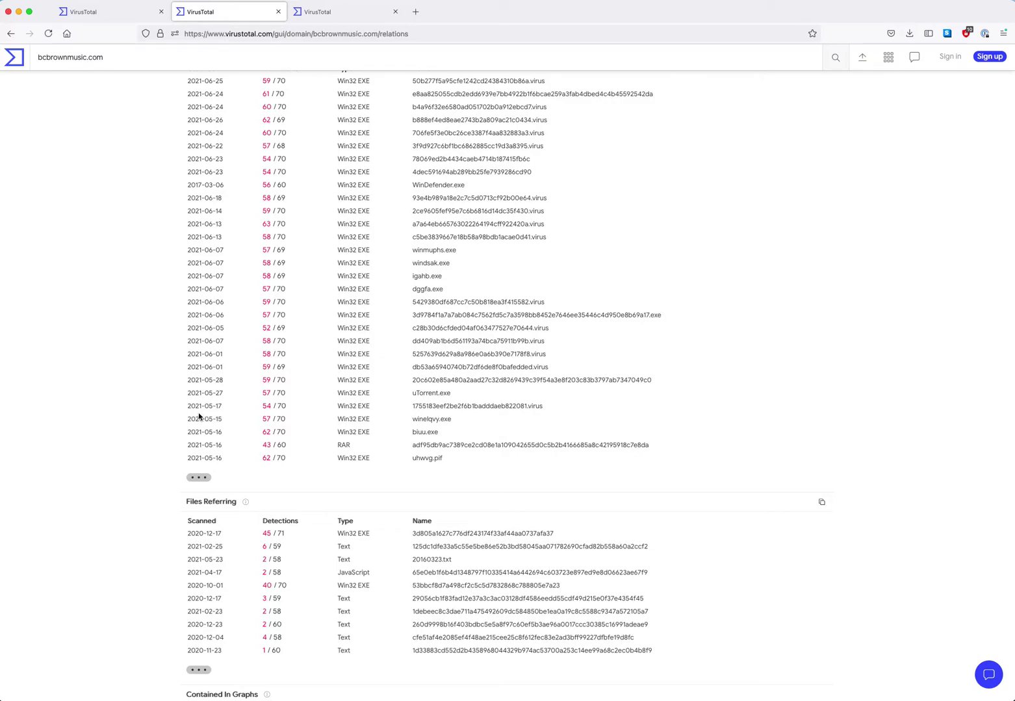
pyautogui.scroll(-4, 235, 247)
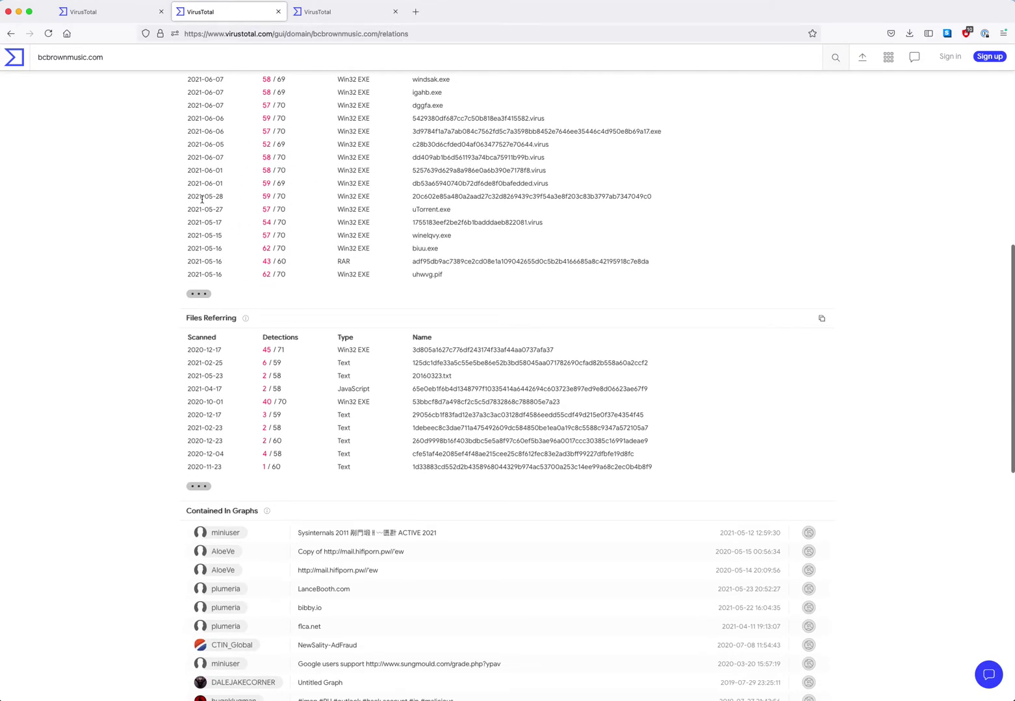
pyautogui.moveTo(246, 320)
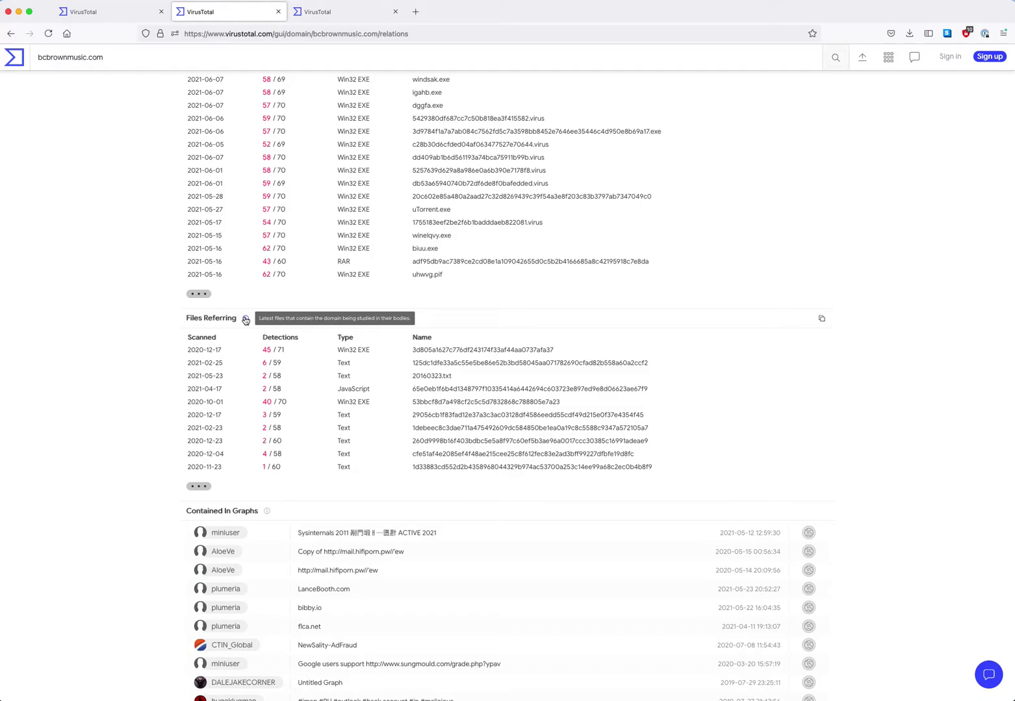
pyautogui.scroll(-3, 246, 319)
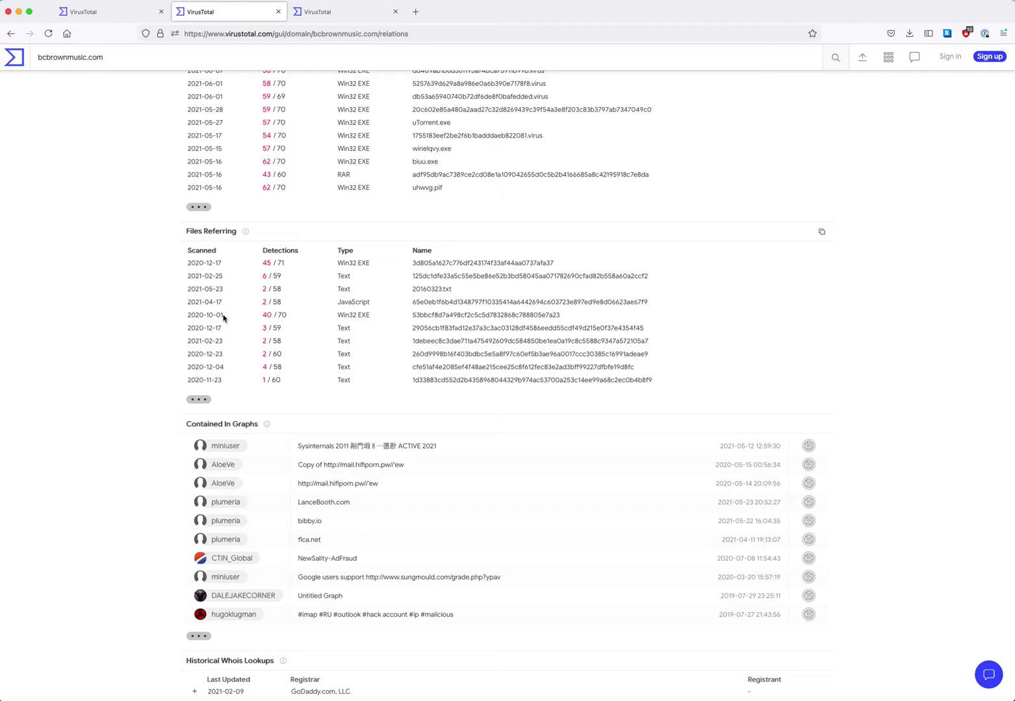
pyautogui.scroll(2, 344, 328)
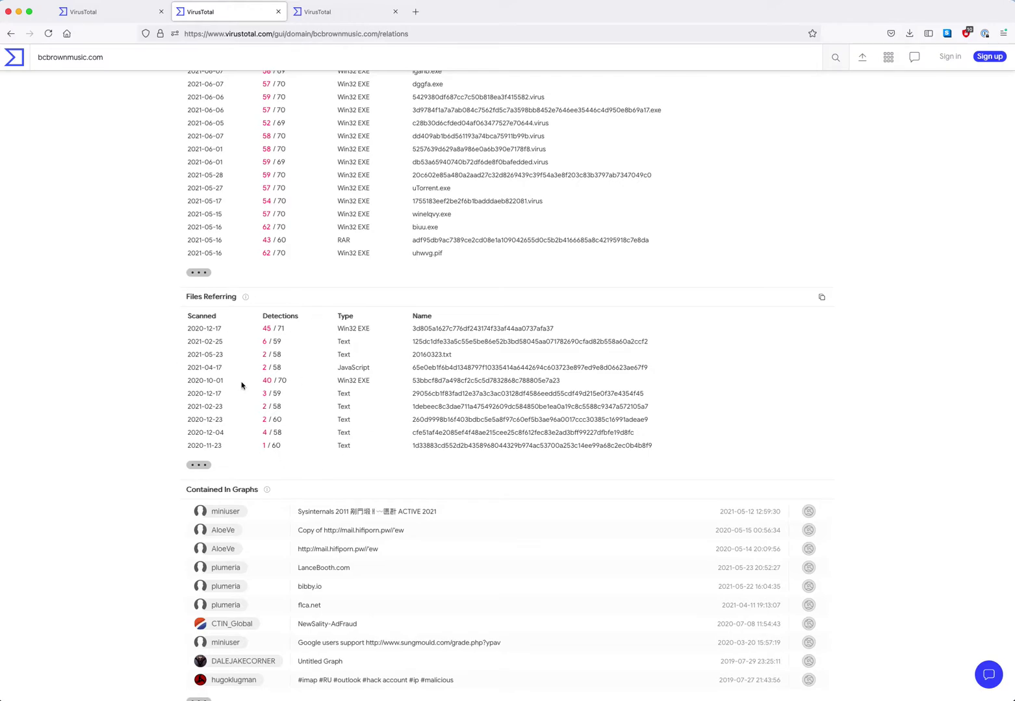
pyautogui.scroll(-2, 241, 386)
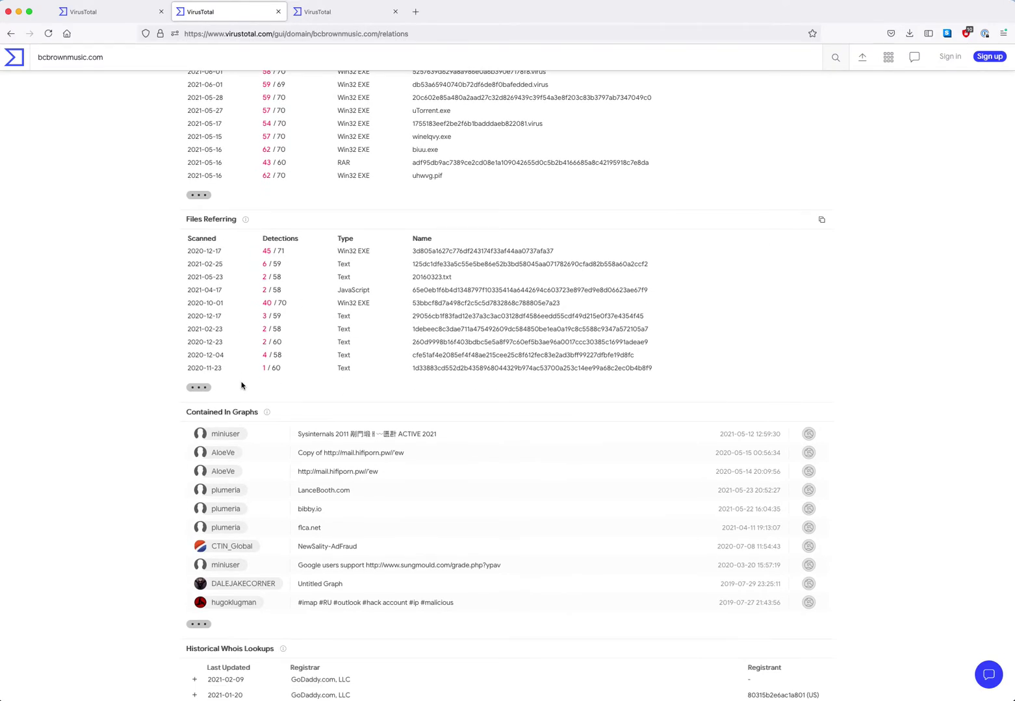
pyautogui.scroll(-3, 241, 385)
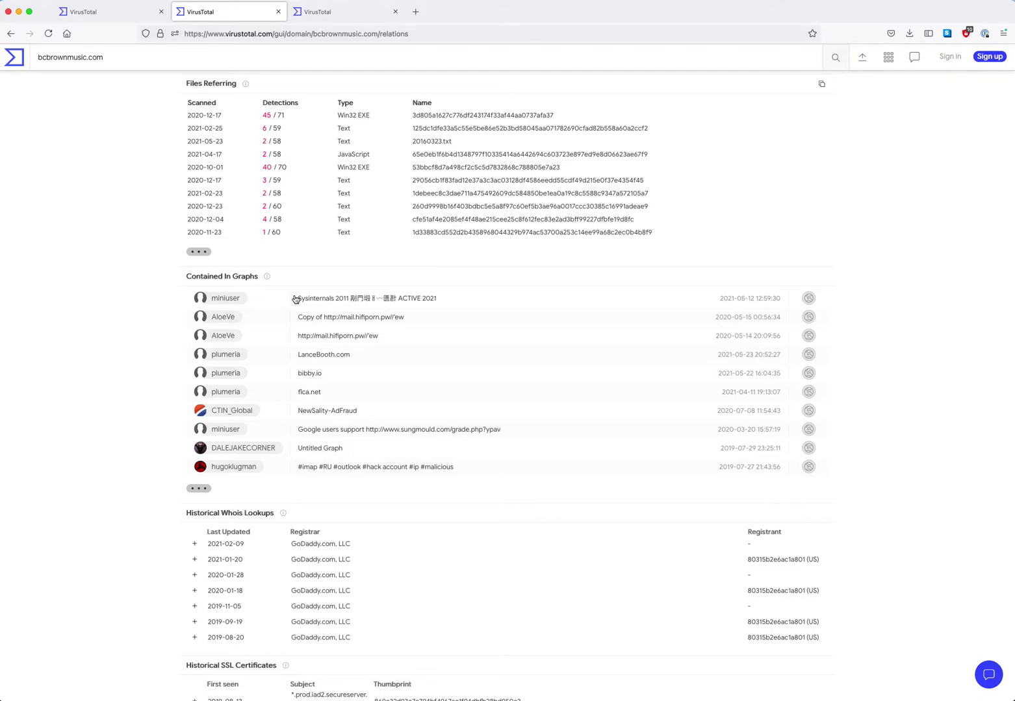
# Step: Preview the "Sysinternals 2011 … ACTIVE 2021" graph, inspect the bcbrownmusic.com node and its neighbouring clusters, and close the preview
pyautogui.click(229, 299)
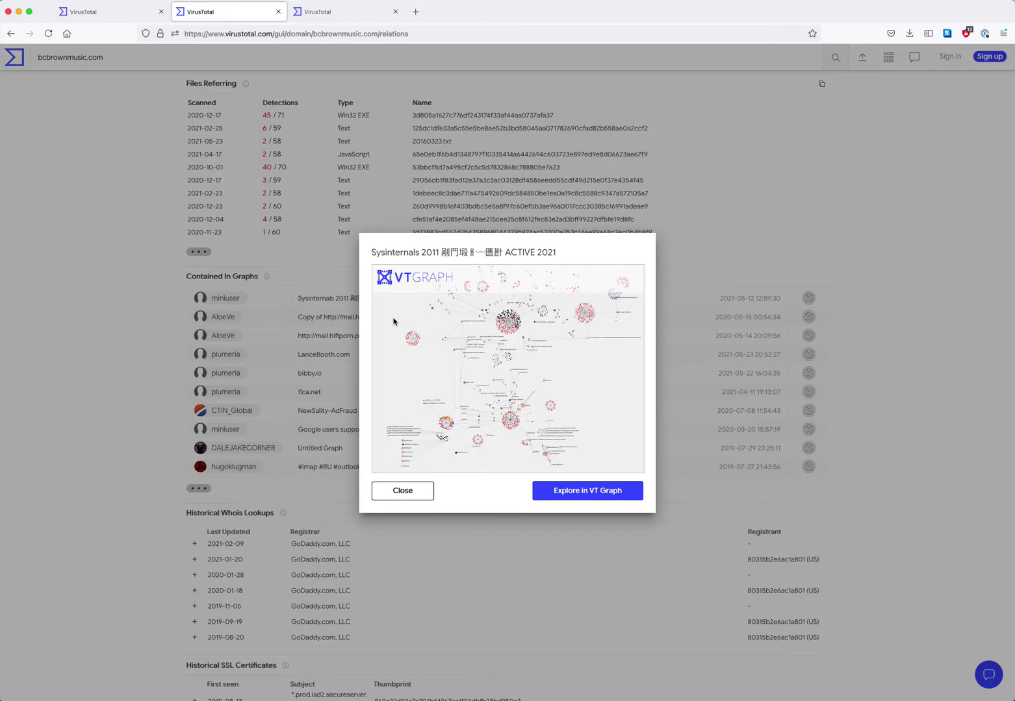
pyautogui.moveTo(431, 448); pyautogui.dragTo(473, 334)
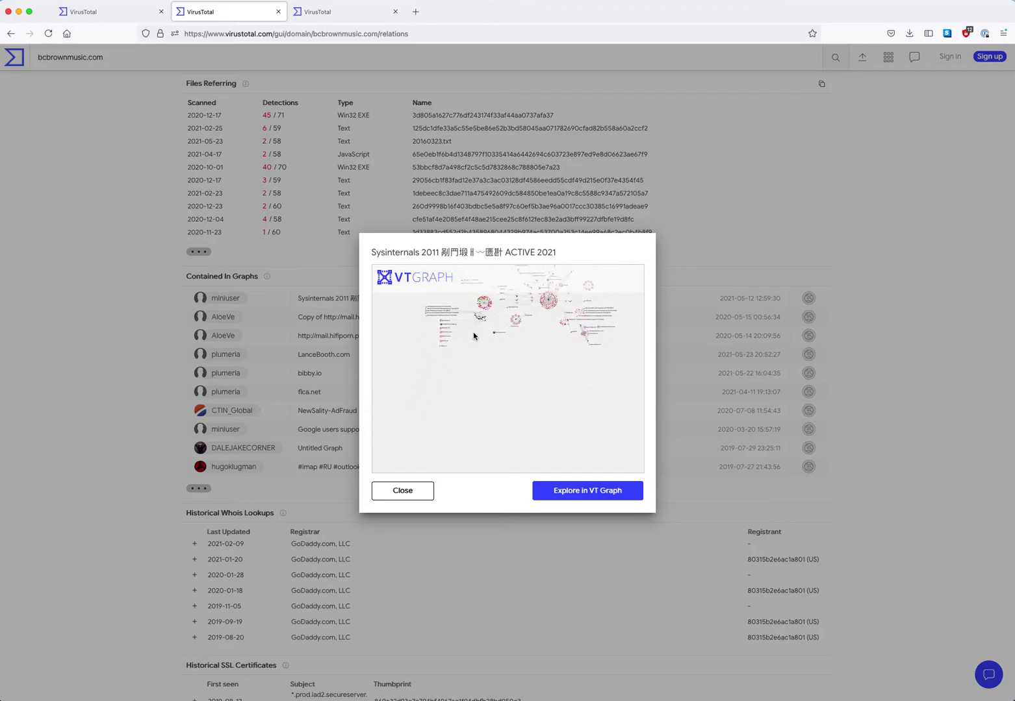
pyautogui.scroll(6, 473, 336)
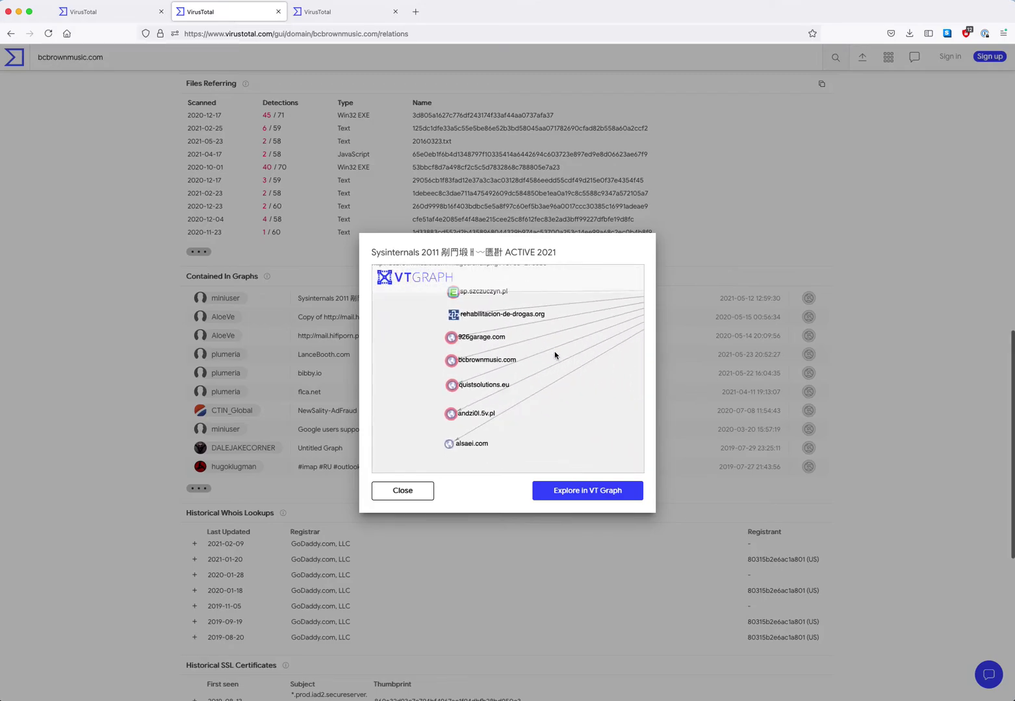
pyautogui.scroll(-2, 555, 355)
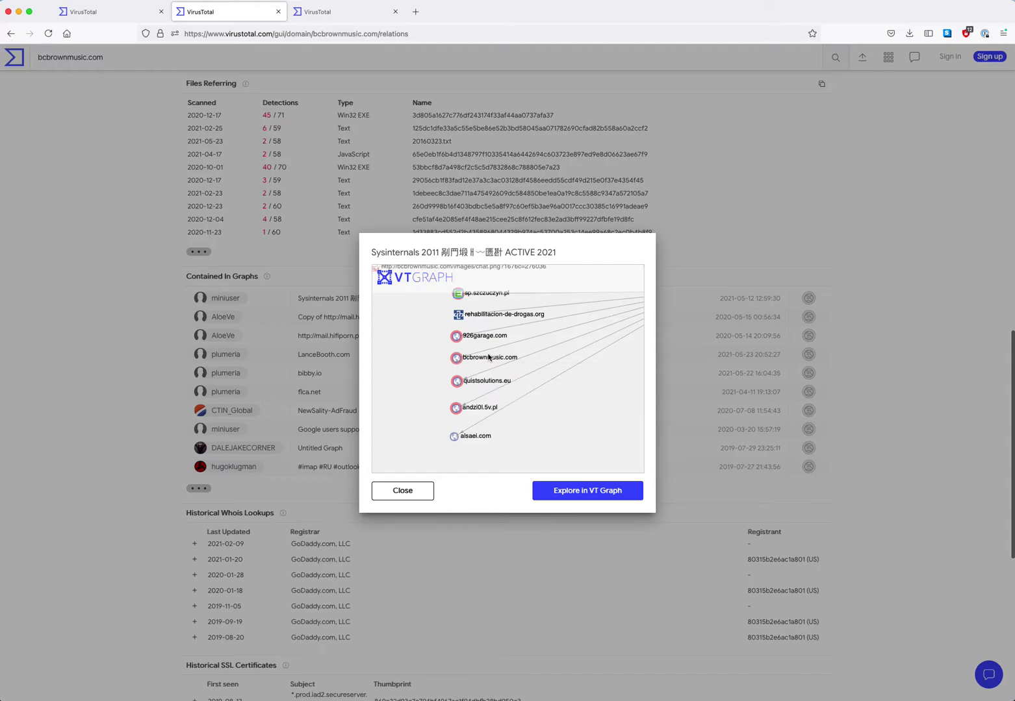
pyautogui.scroll(-1, 569, 359)
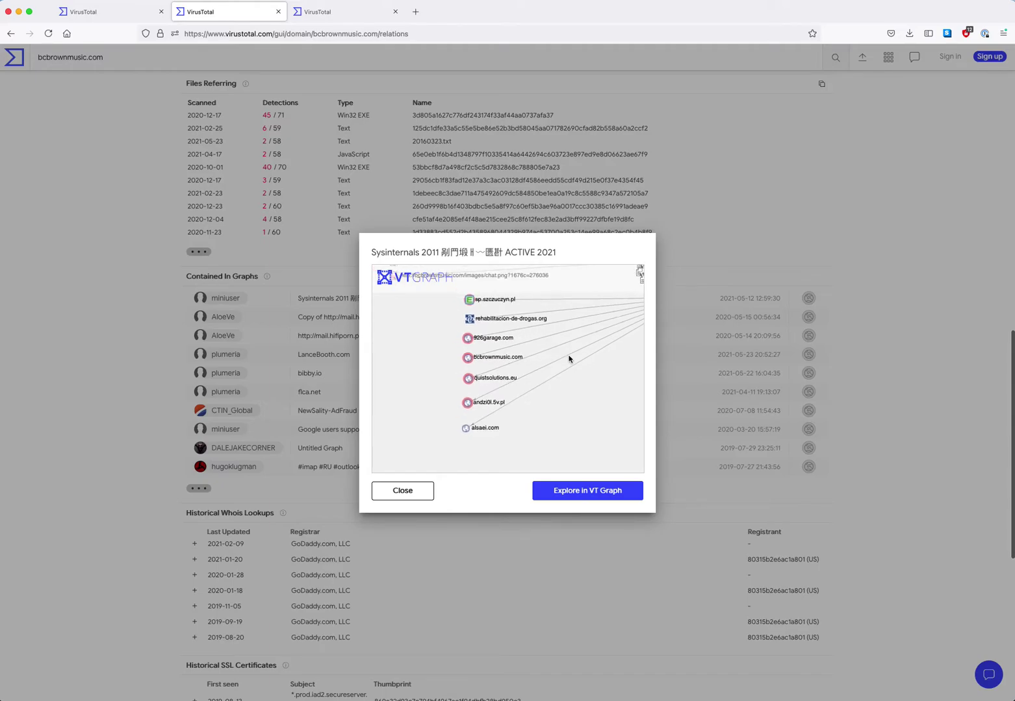
pyautogui.scroll(-3, 569, 359)
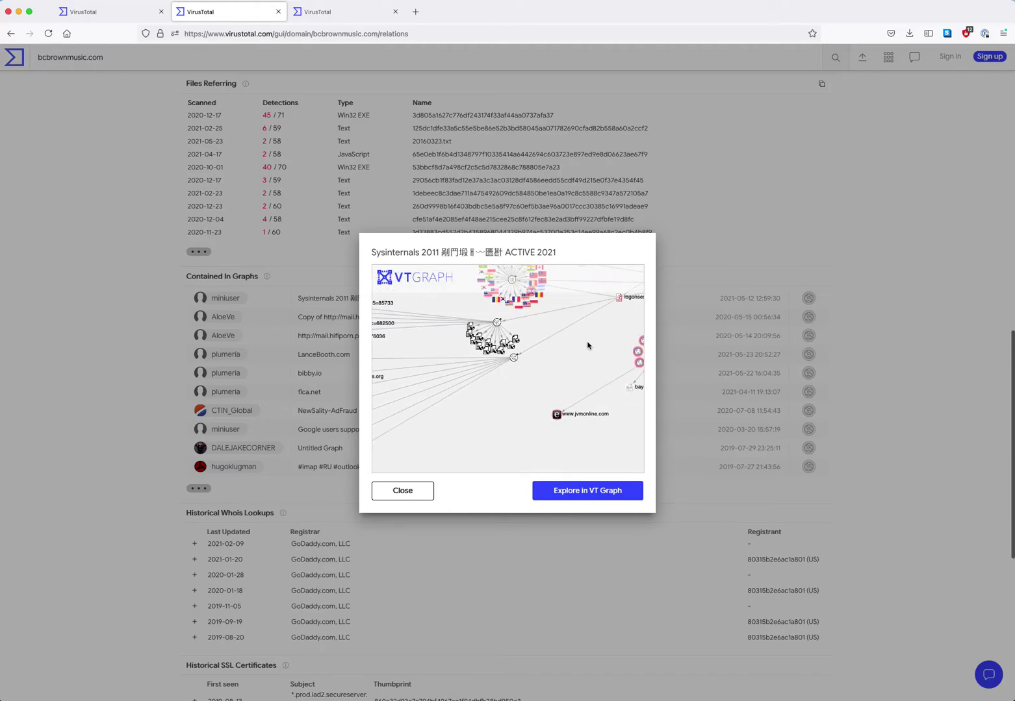
pyautogui.moveTo(587, 345); pyautogui.dragTo(518, 381)
pyautogui.scroll(-1, 493, 362)
pyautogui.scroll(-1, 494, 362)
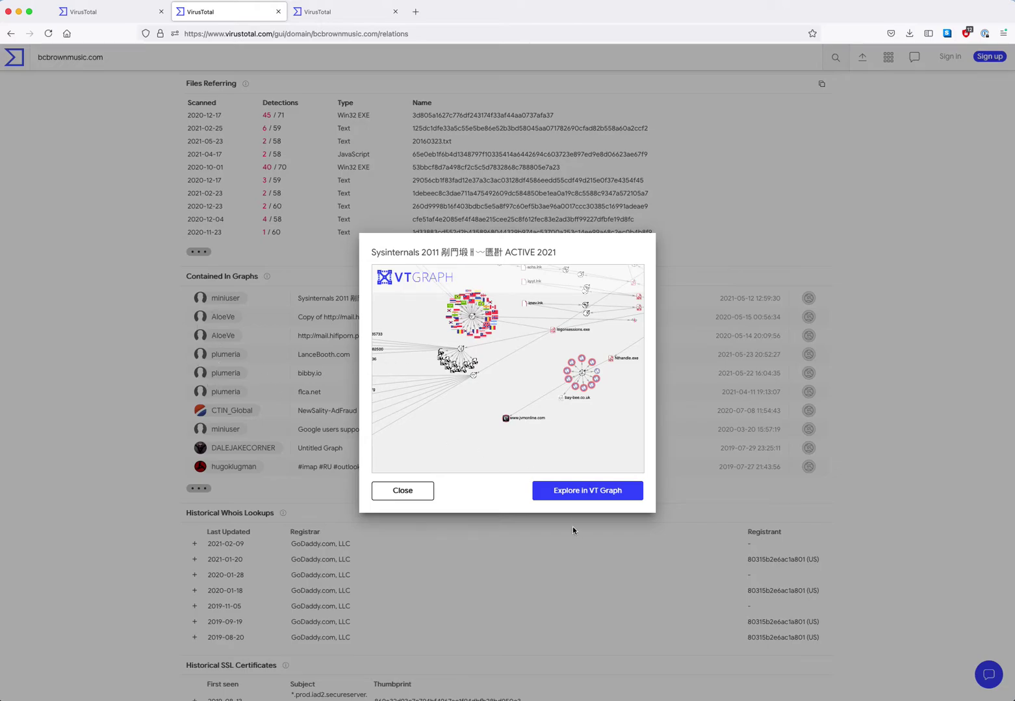
pyautogui.click(405, 495)
# Step: Review the domain's historical Whois lookups, SSL certificates and graph summary, and return to the report header
pyautogui.scroll(-2, 390, 494)
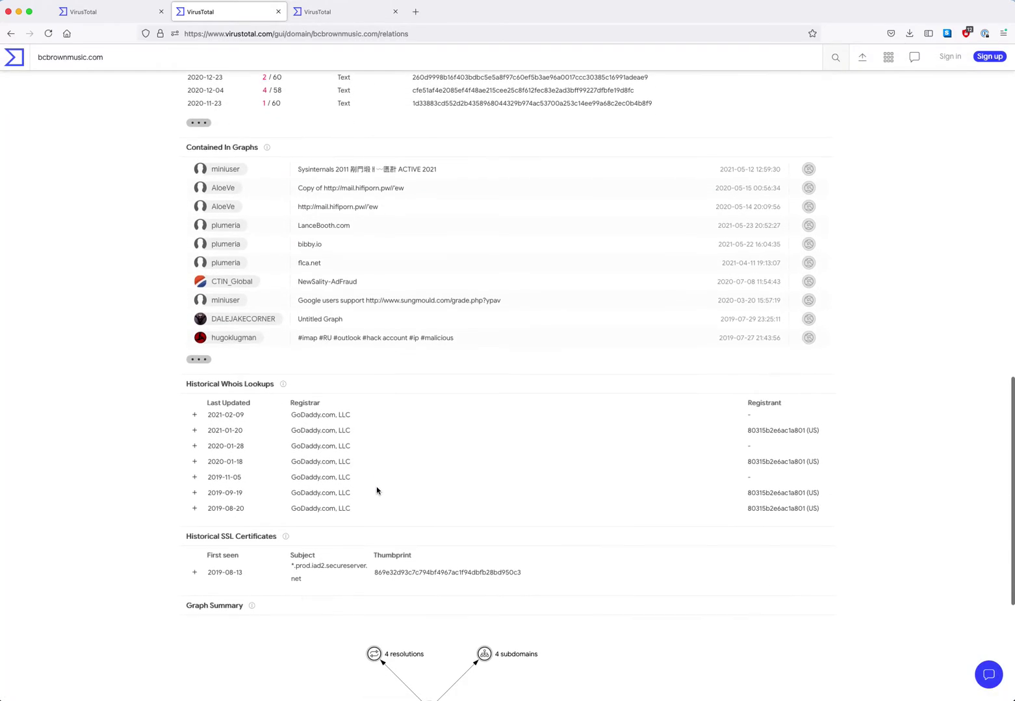
pyautogui.scroll(-2, 272, 588)
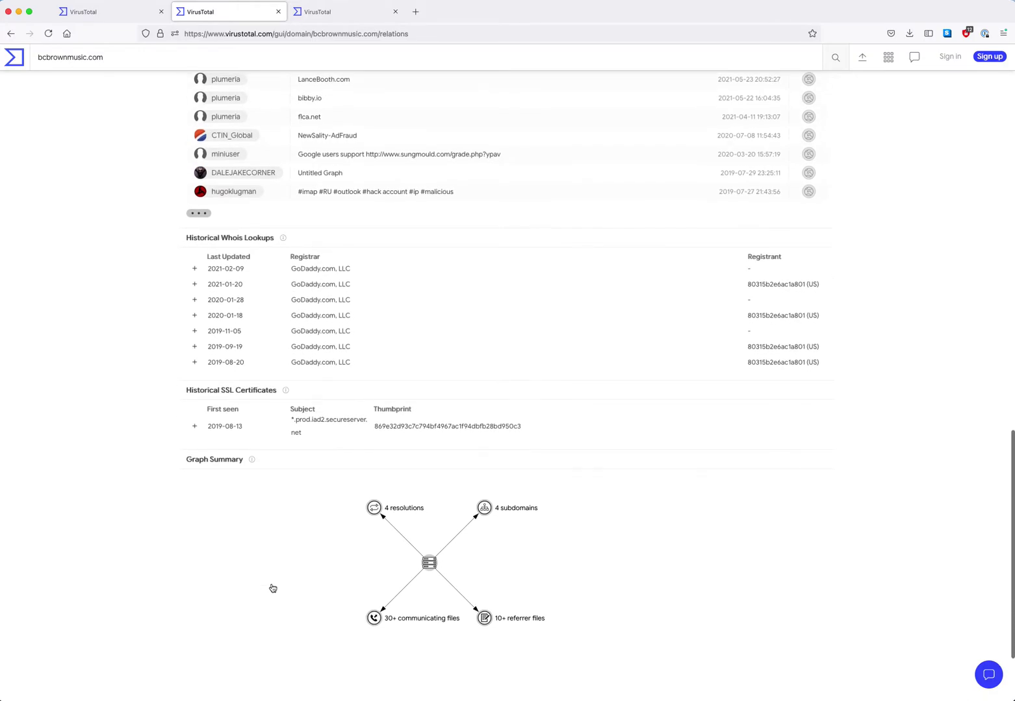
pyautogui.scroll(20, 268, 587)
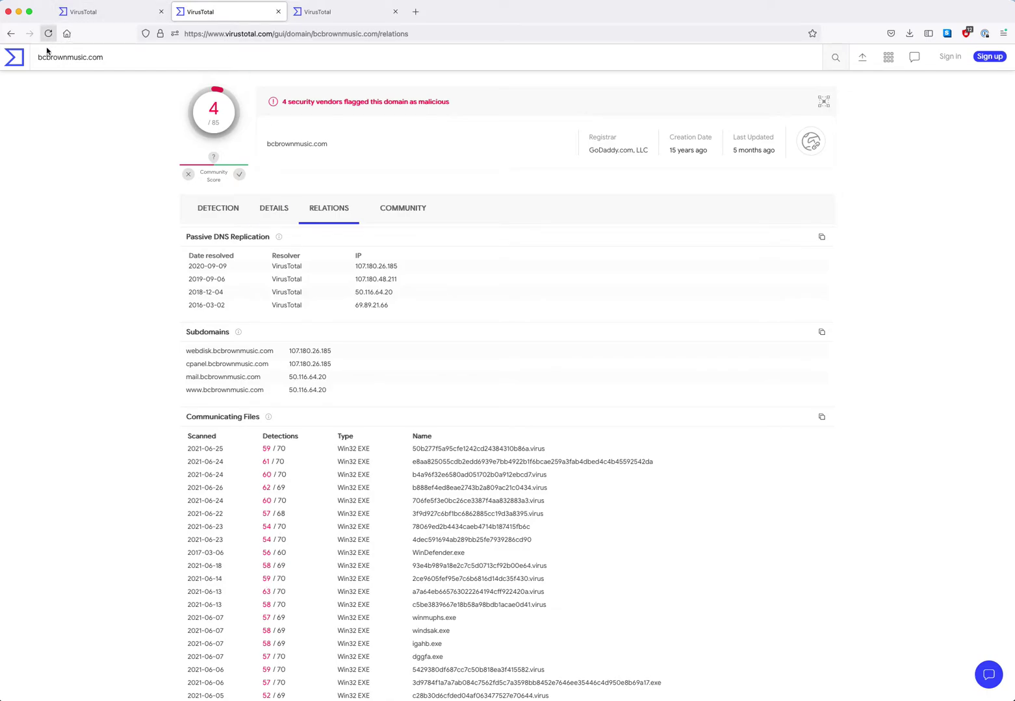
# Step: Close the bcbrownmusic.com and WinDefender.exe reports and return to the VirusTotal home page
pyautogui.click(278, 13)
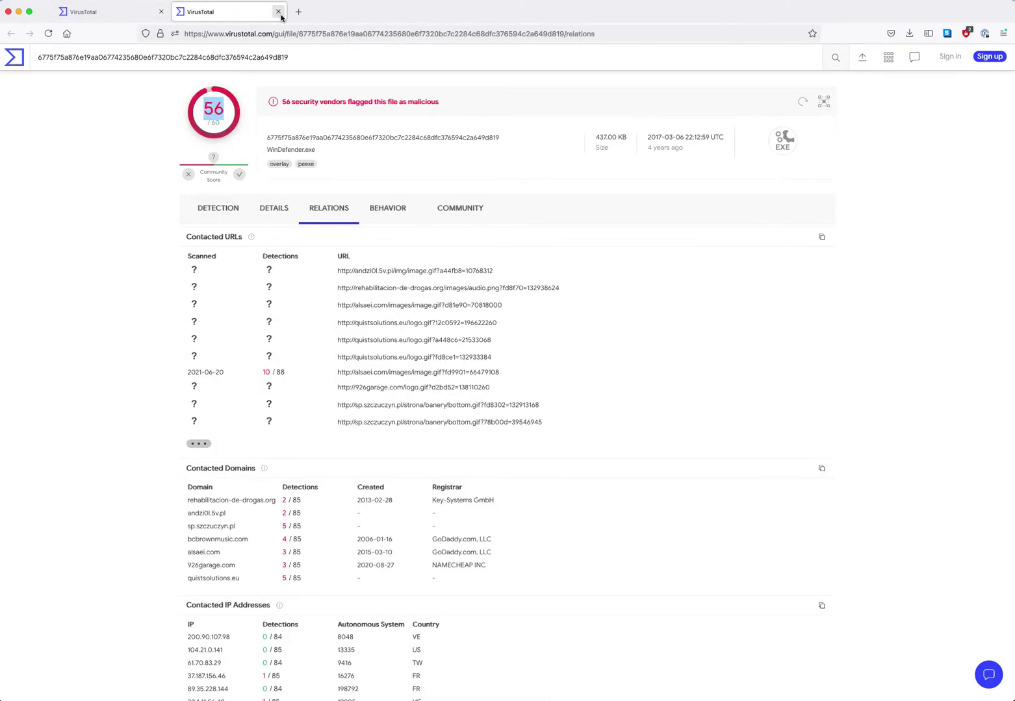
pyautogui.click(278, 13)
pyautogui.click(18, 57)
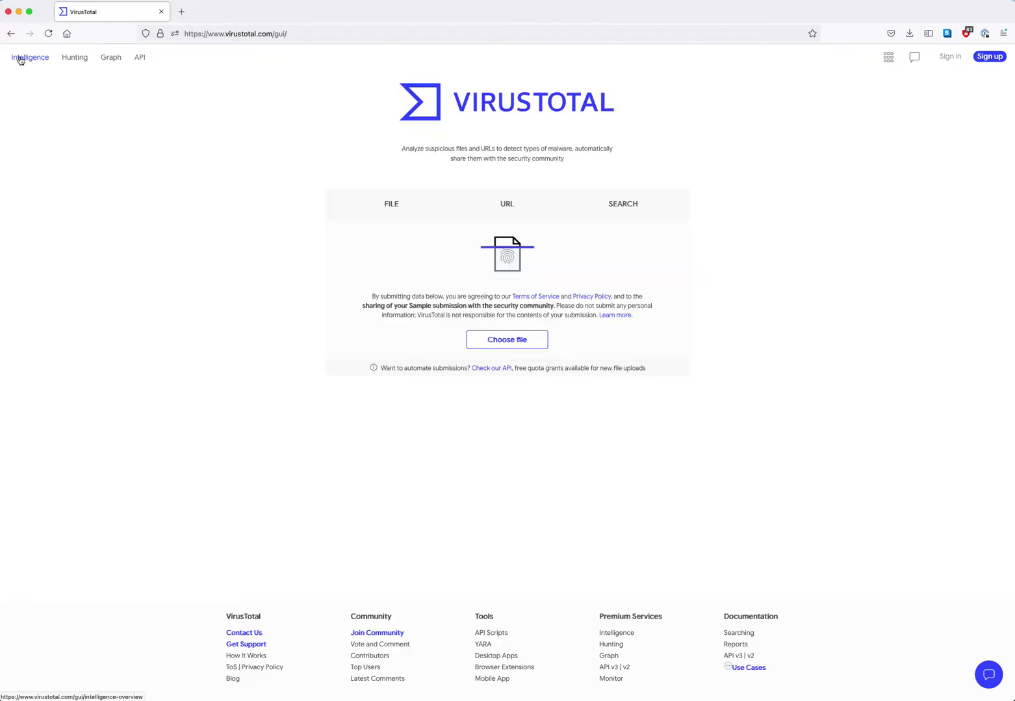
# Step: Search VirusTotal for the IP address 50.62.254.1
pyautogui.click(619, 201)
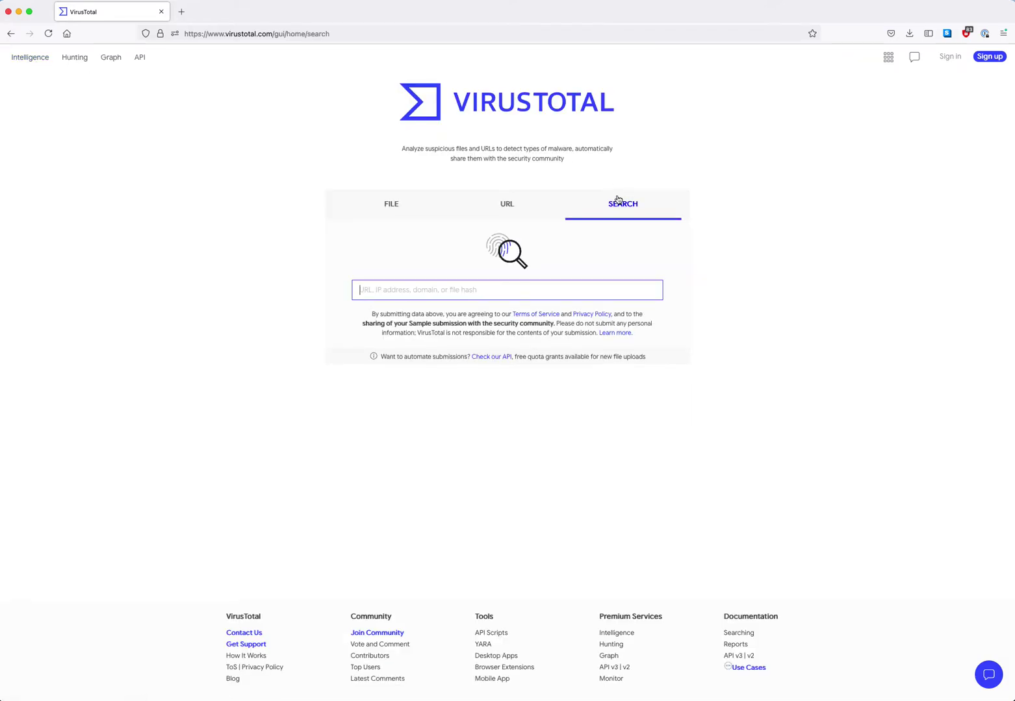
pyautogui.press('super+Tab')
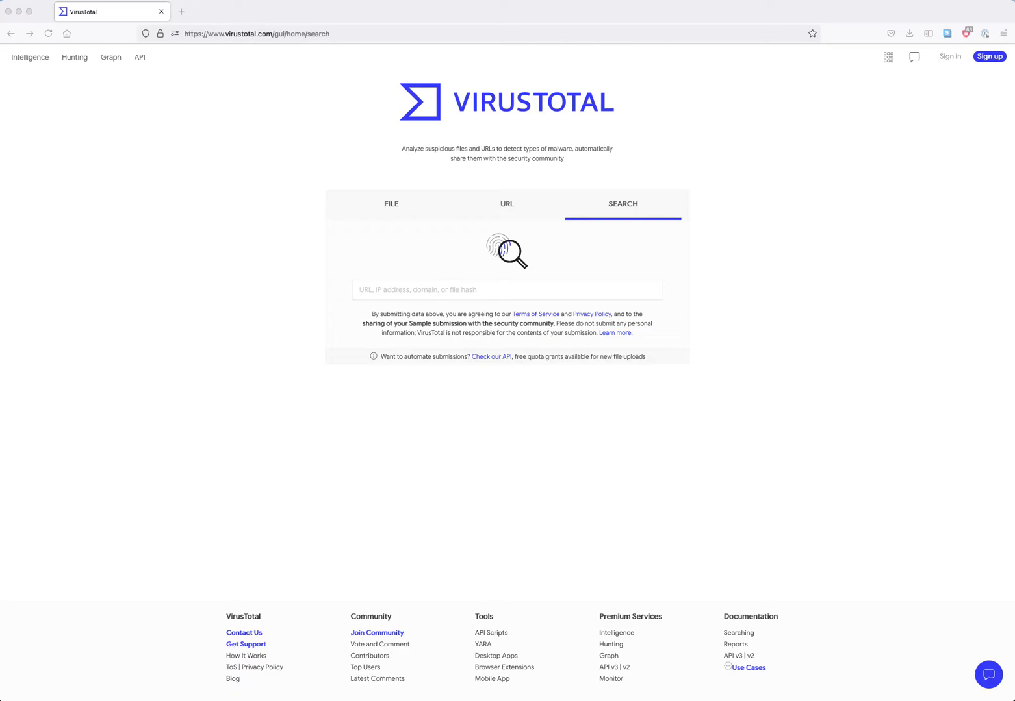
pyautogui.click(404, 288)
pyautogui.write('50.62.254.1')
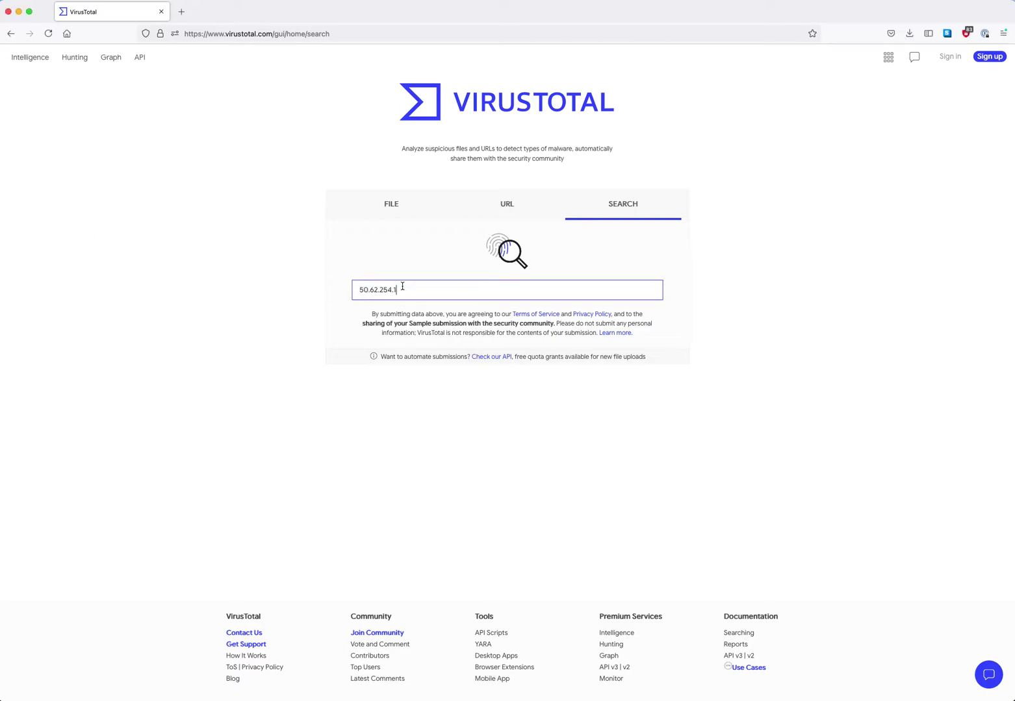
pyautogui.press('Return')
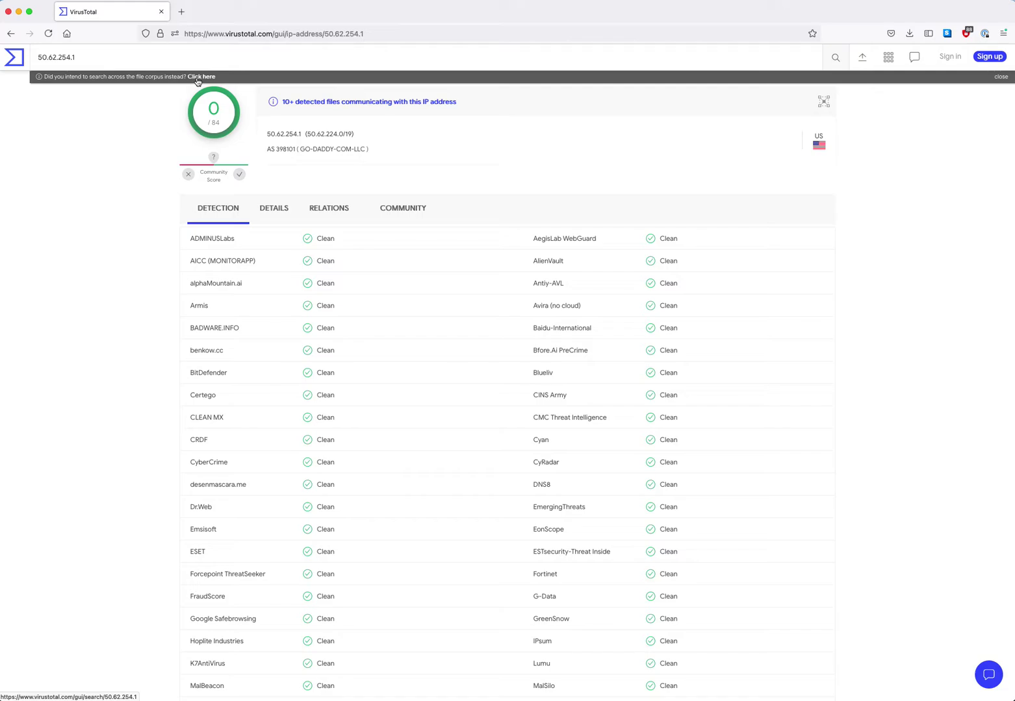
# Step: Highlight the address 50.62.254.1 in the report header and open the details of the IP address
pyautogui.click(268, 217)
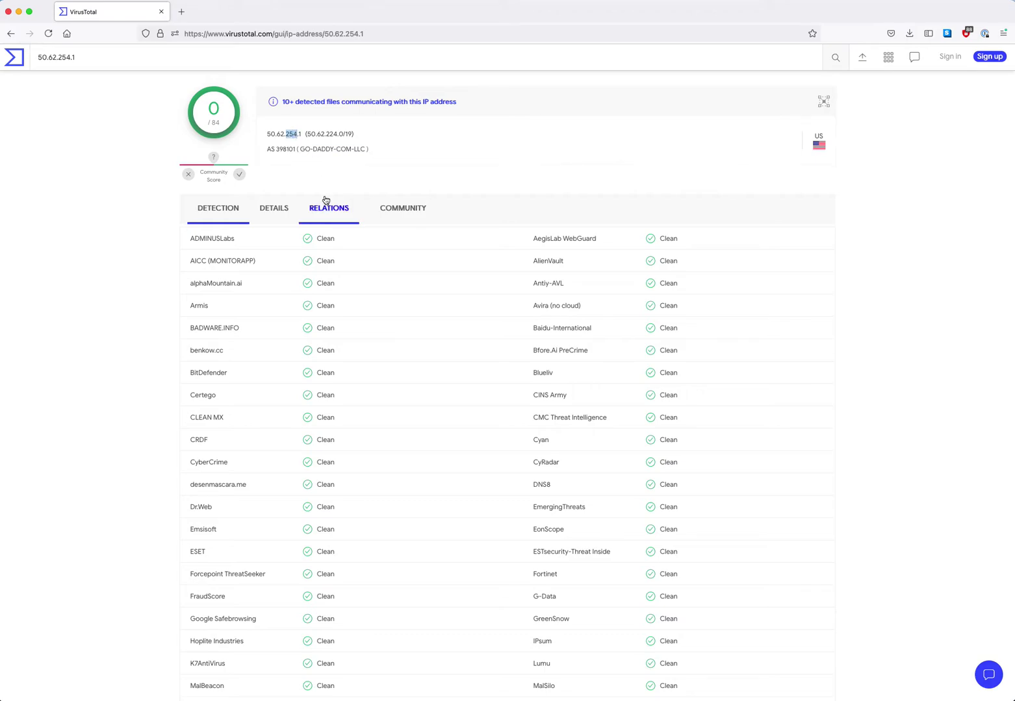
pyautogui.moveTo(268, 135); pyautogui.dragTo(301, 135)
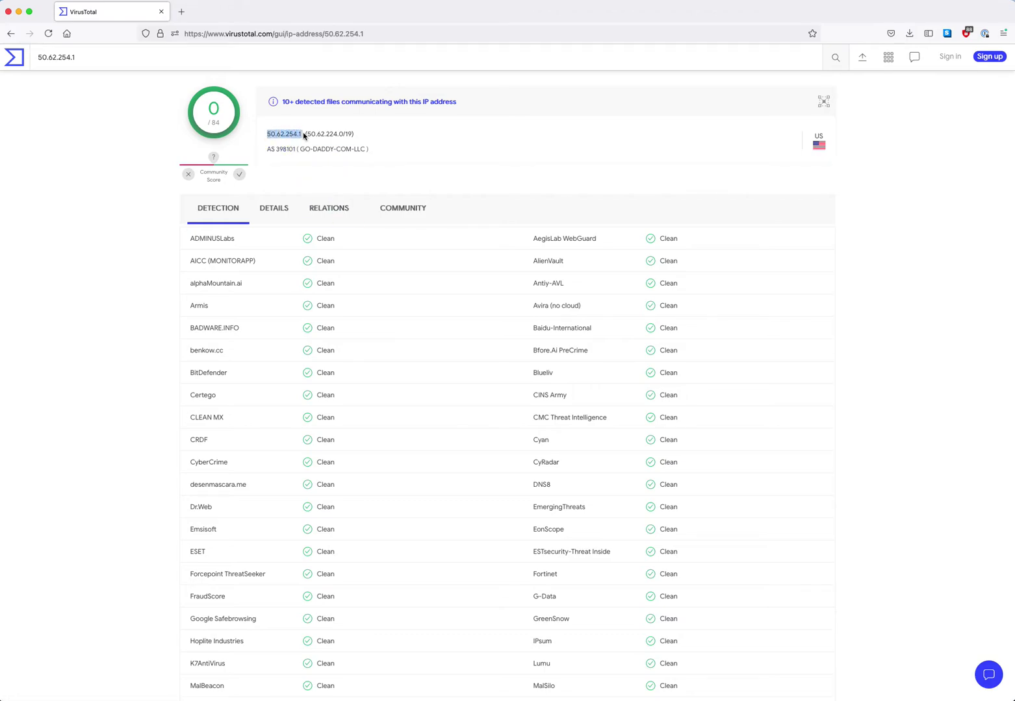
pyautogui.click(277, 218)
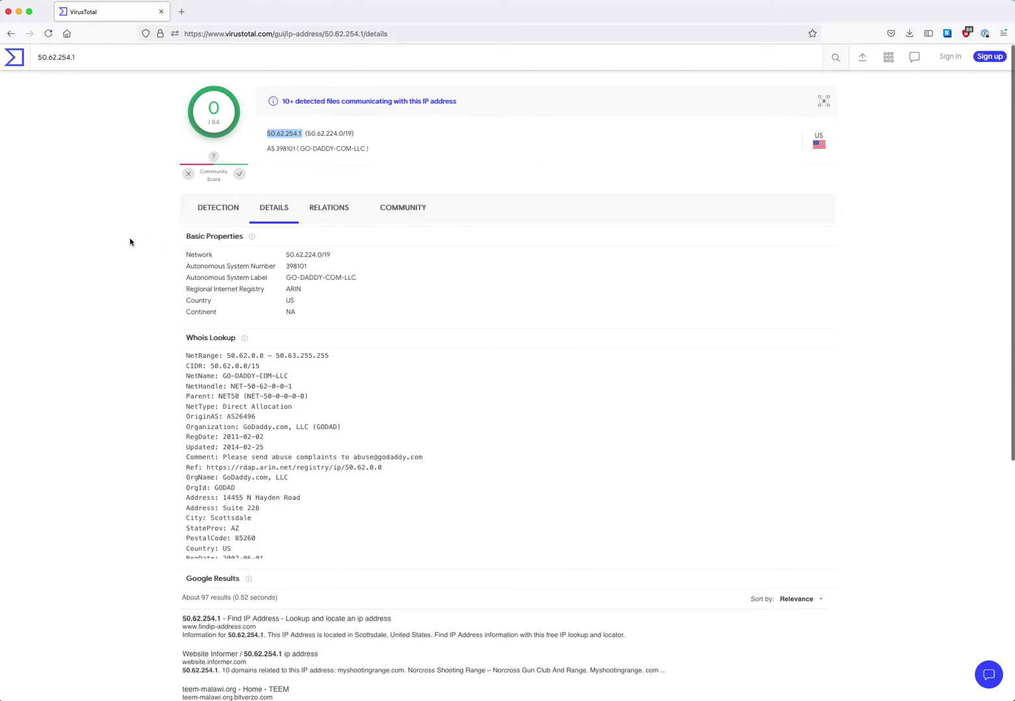
# Step: Highlight the network range, autonomous system number and regional internet registry in the Basic Properties
pyautogui.scroll(-1, 130, 242)
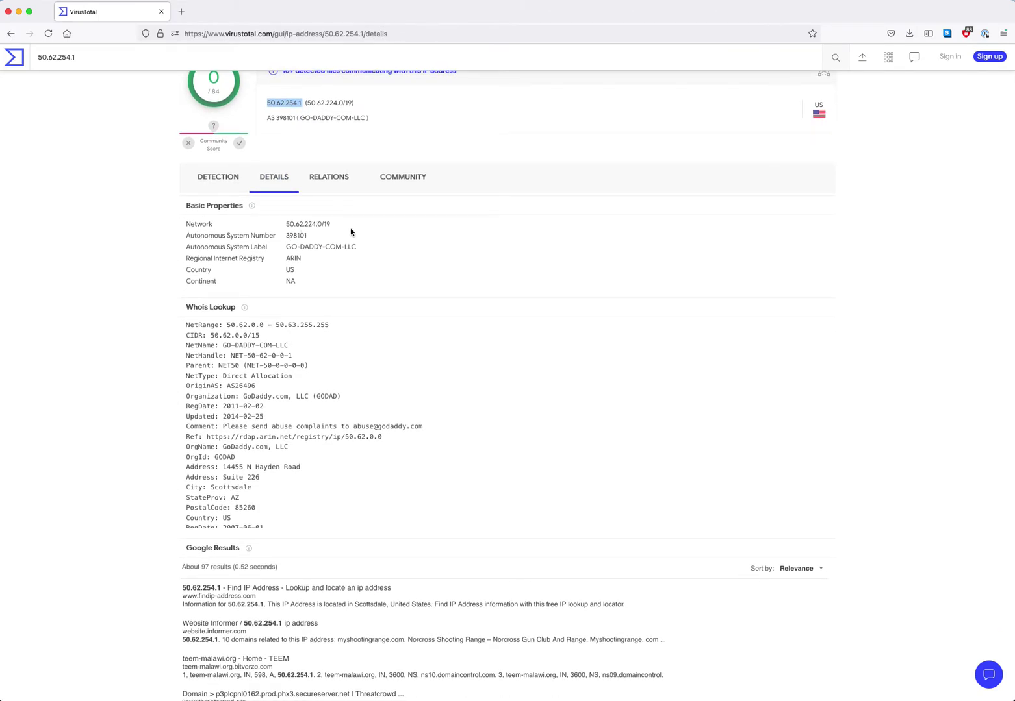
pyautogui.moveTo(331, 225); pyautogui.dragTo(287, 224)
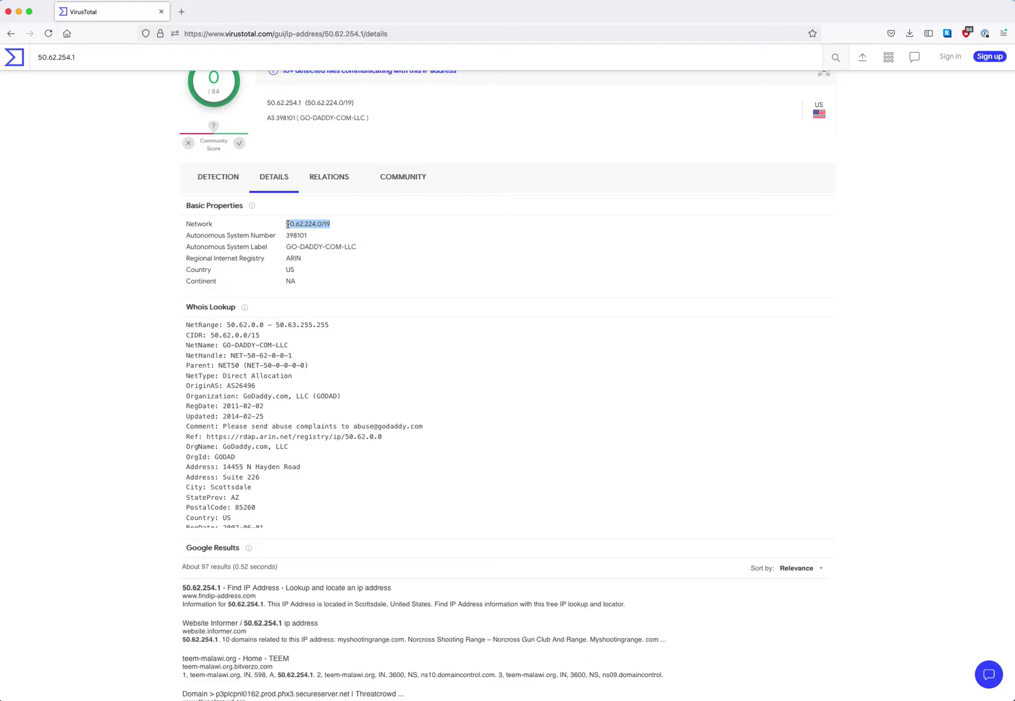
pyautogui.doubleClick(295, 236)
pyautogui.click(319, 256)
pyautogui.doubleClick(295, 258)
pyautogui.moveTo(334, 225); pyautogui.dragTo(288, 224)
# Step: Highlight the ARIN registry reference in the Whois lookup and read through the remaining Whois record and Google results
pyautogui.moveTo(382, 437); pyautogui.dragTo(239, 443)
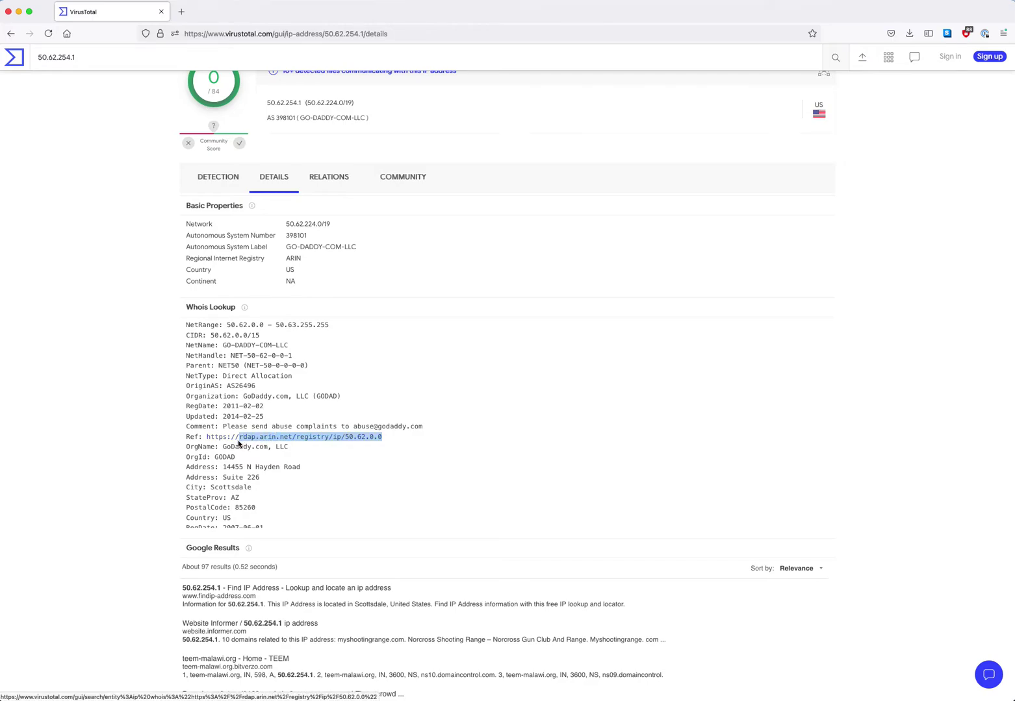
pyautogui.scroll(-2, 238, 444)
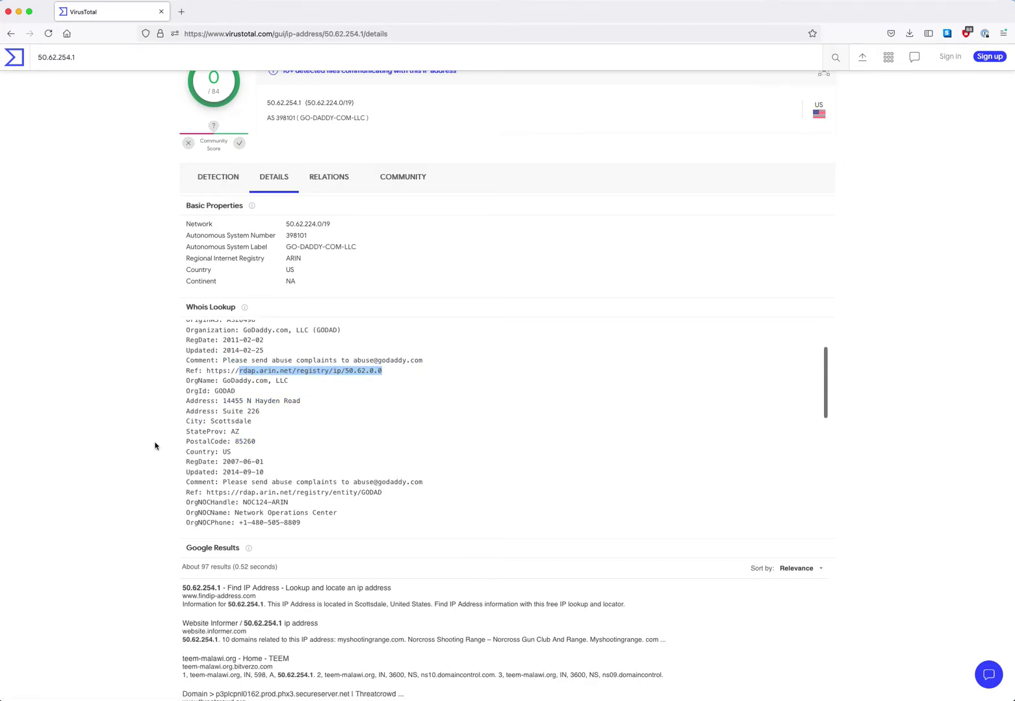
pyautogui.scroll(-1, 154, 446)
pyautogui.scroll(2, 154, 445)
pyautogui.scroll(-5, 225, 332)
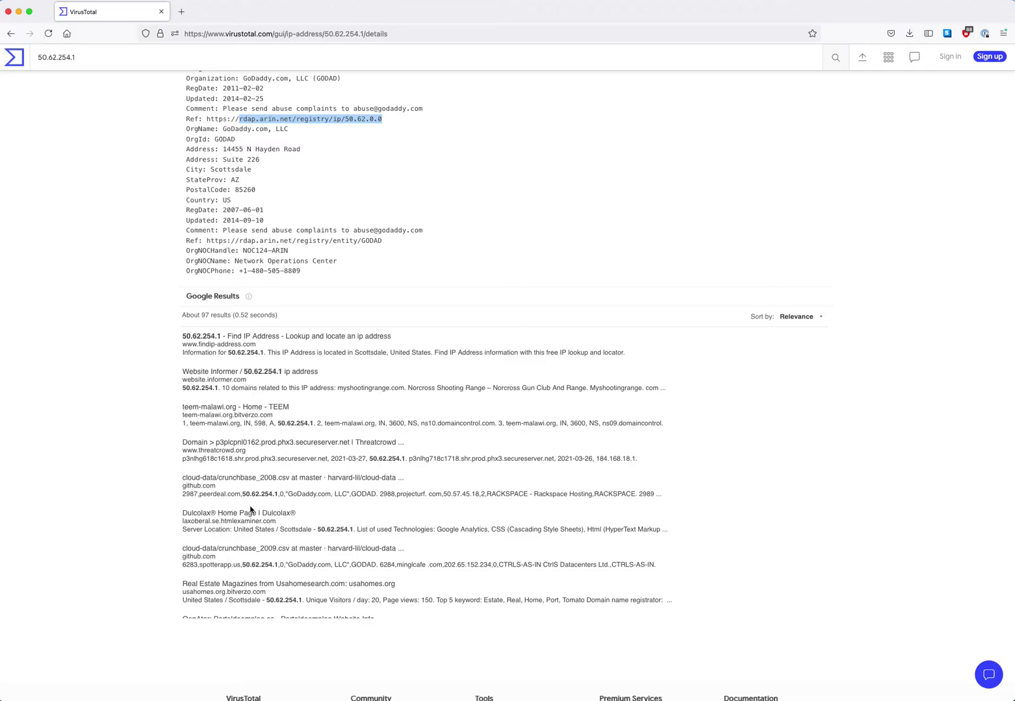
pyautogui.scroll(-3, 250, 511)
pyautogui.scroll(5, 126, 460)
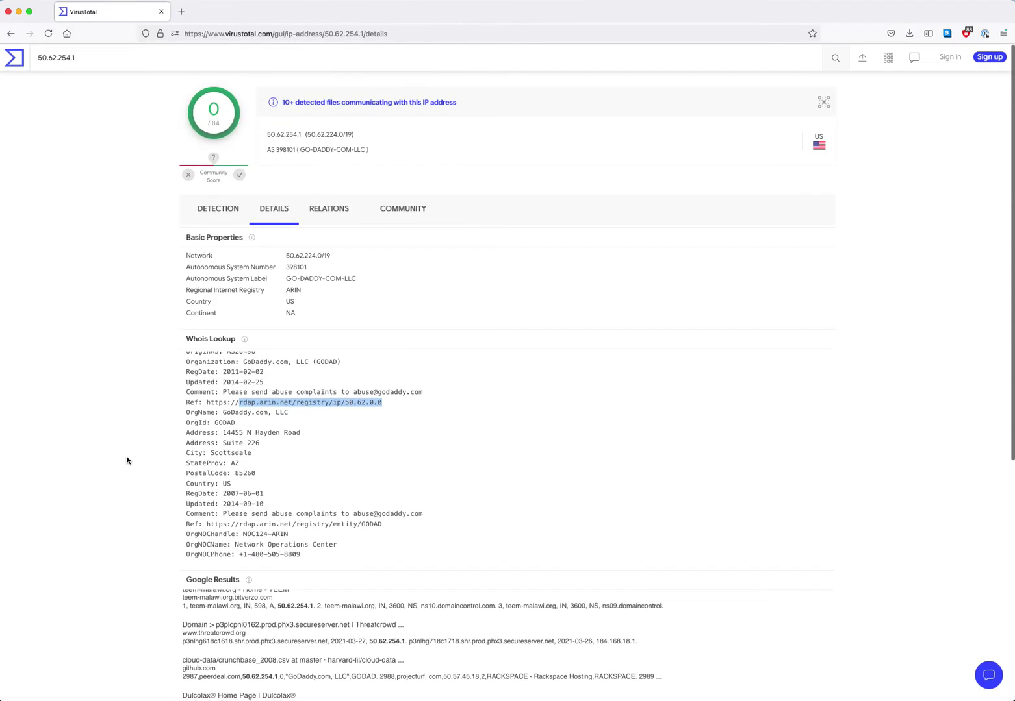
# Step: Open the relations of 50.62.254.1 and load further Passive DNS Replication entries
pyautogui.click(335, 211)
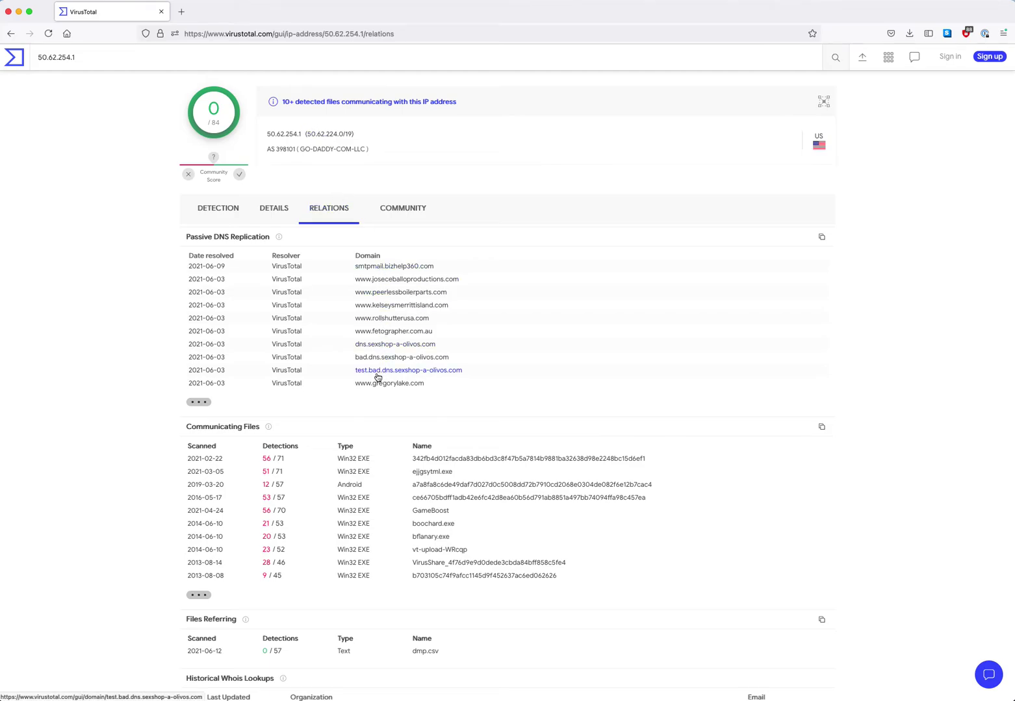
pyautogui.click(199, 402)
pyautogui.scroll(-5, 174, 390)
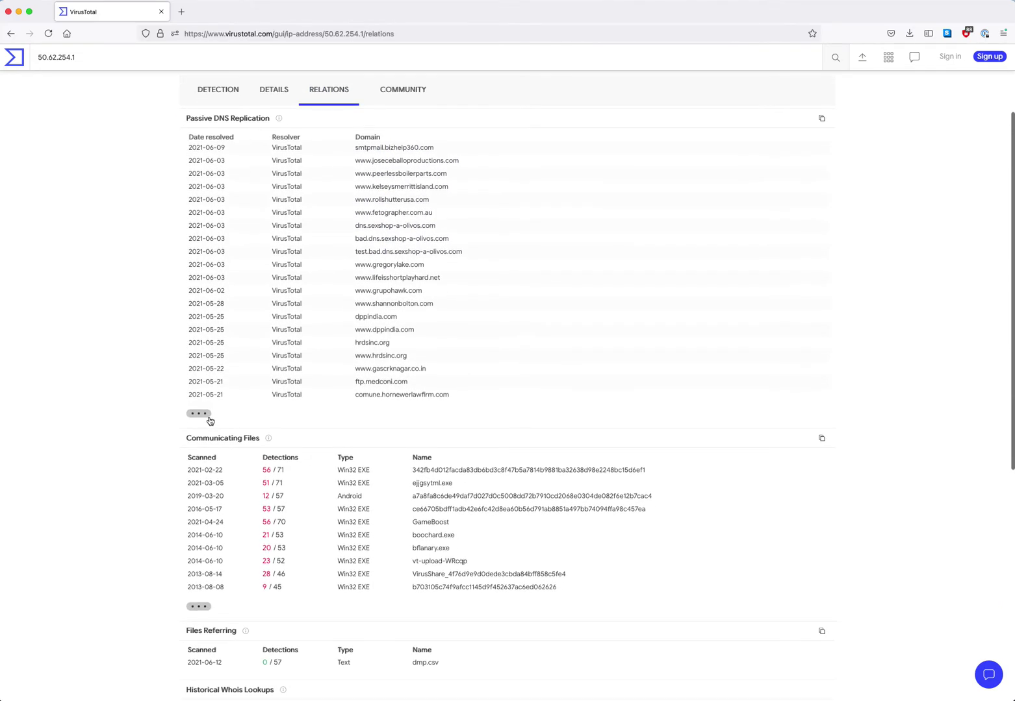
# Step: Load two more batches of Passive DNS Replication entries for 50.62.254.1 and review the listed domains
pyautogui.click(200, 415)
pyautogui.scroll(-3, 176, 423)
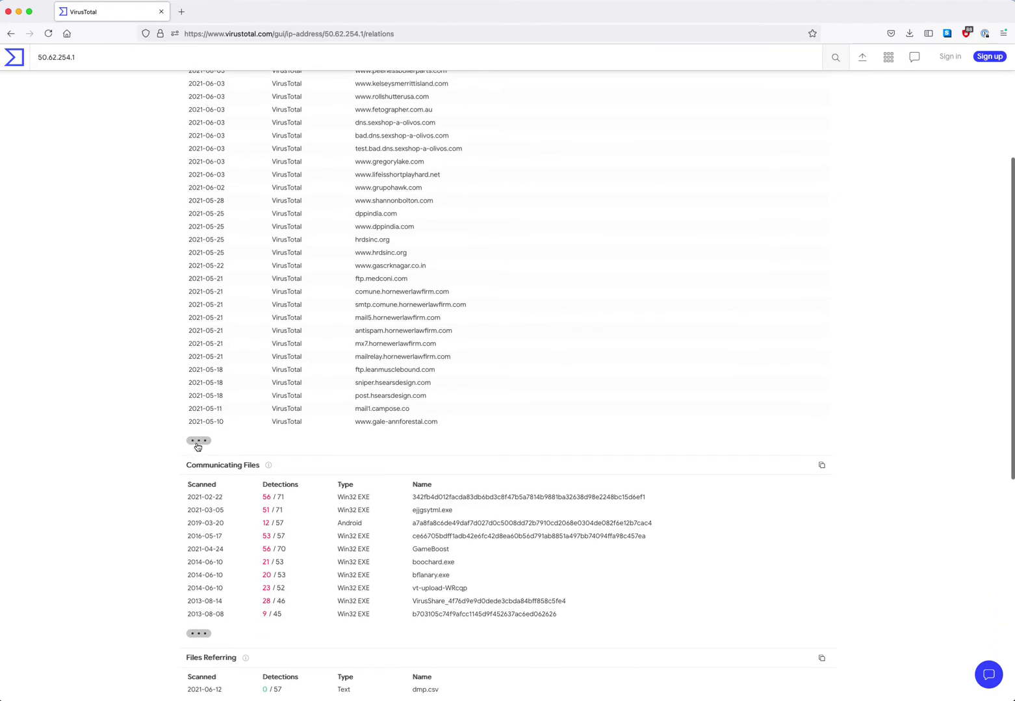
pyautogui.click(199, 442)
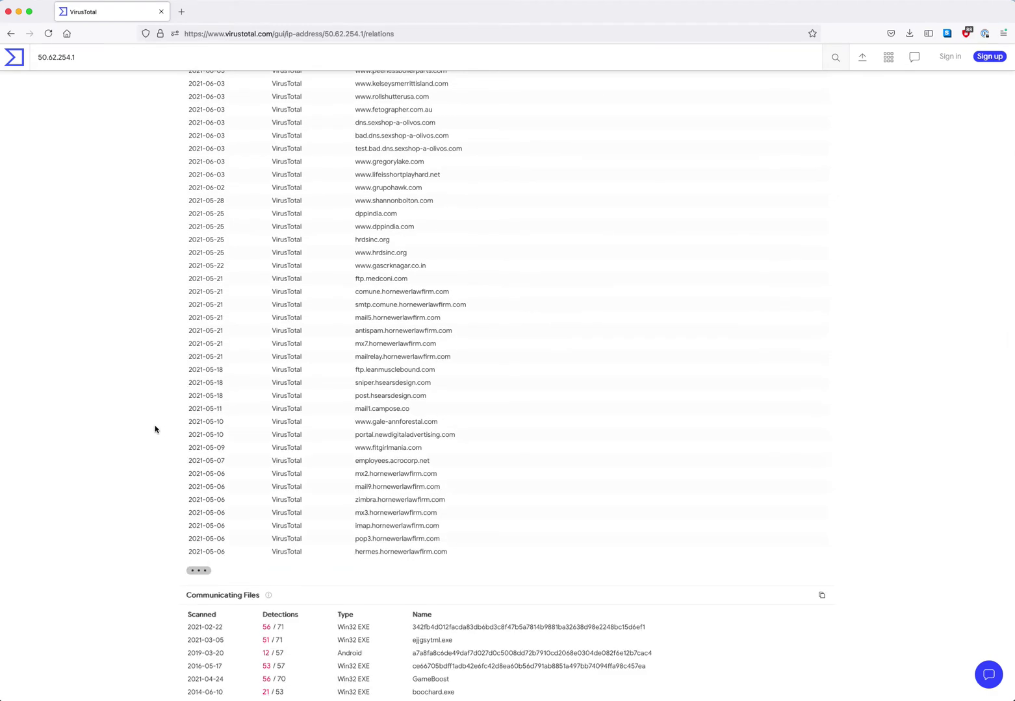
pyautogui.scroll(2, 154, 429)
pyautogui.scroll(2, 154, 429)
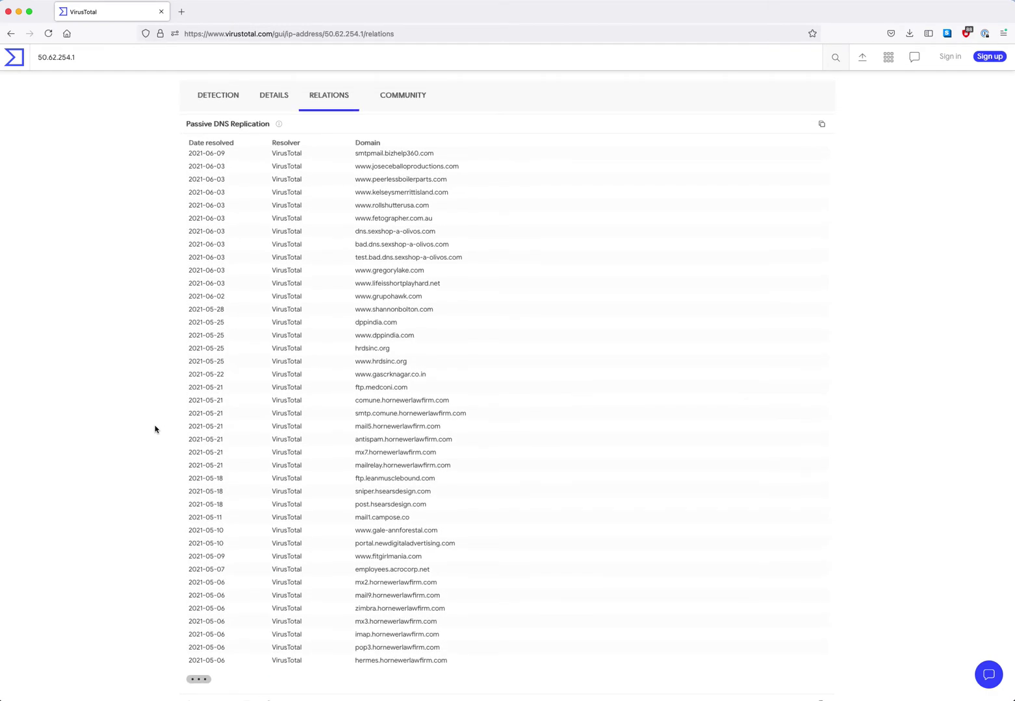
# Step: Examine the files communicating with 50.62.254.1, read that section's explanation, and look over the referring files and Whois history
pyautogui.scroll(-4, 155, 429)
pyautogui.scroll(-8, 154, 428)
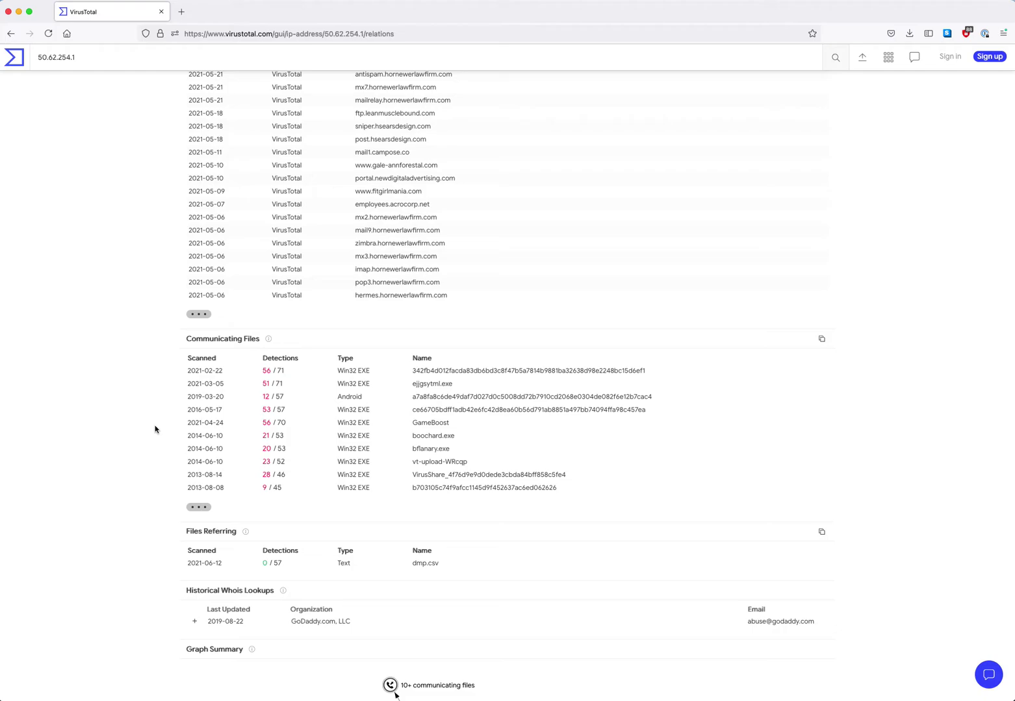
pyautogui.moveTo(269, 343)
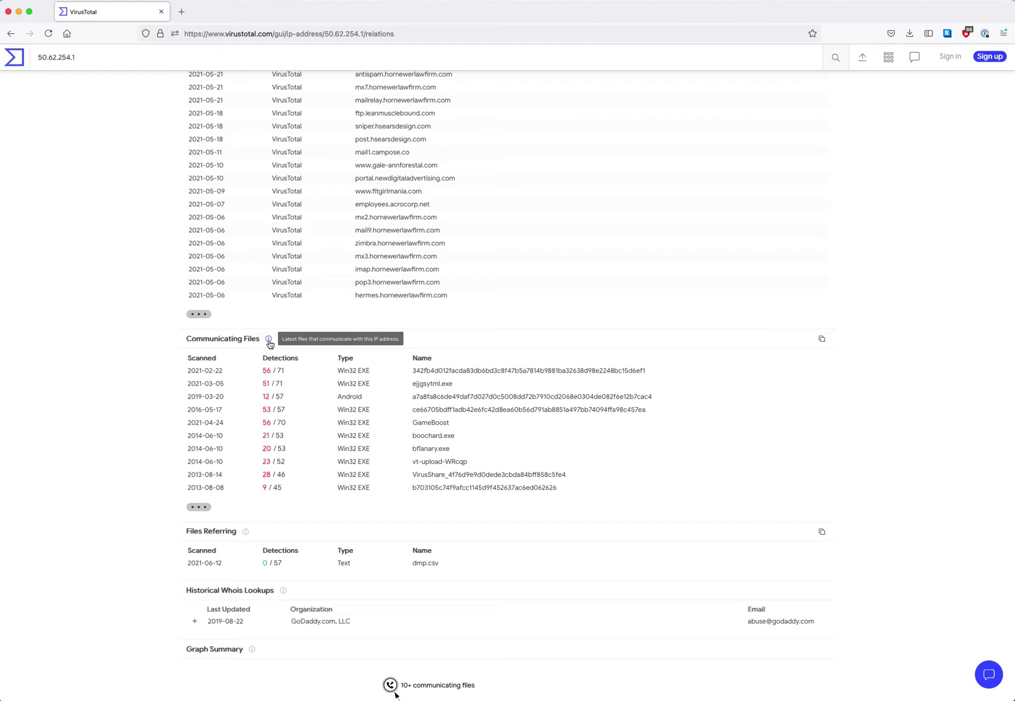
pyautogui.scroll(-2, 269, 343)
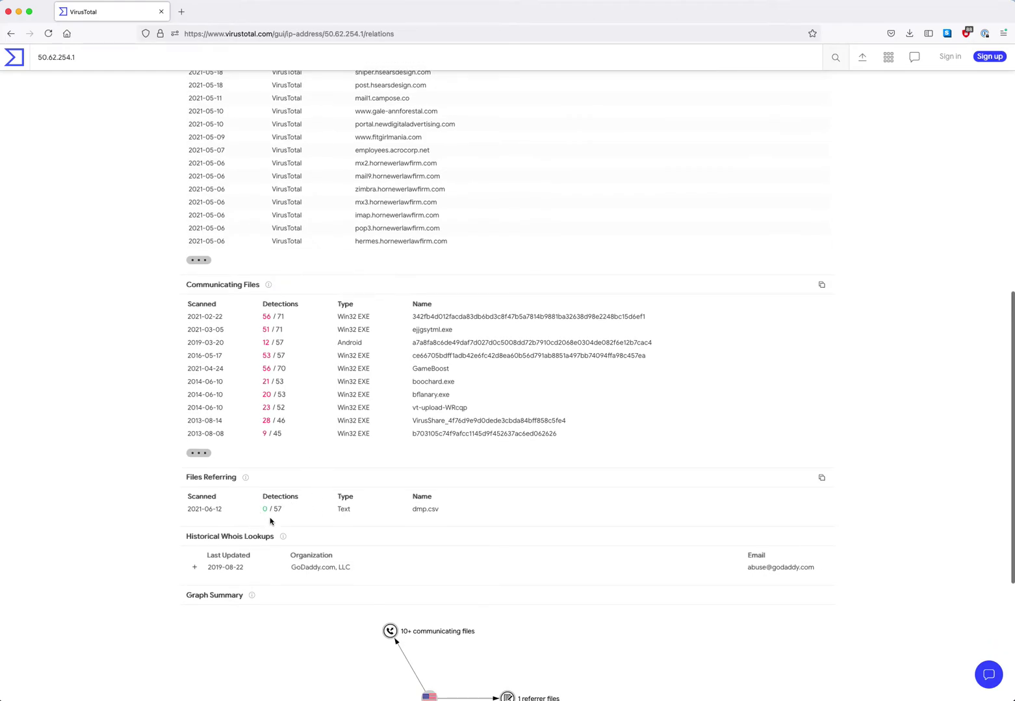
pyautogui.scroll(15, 241, 510)
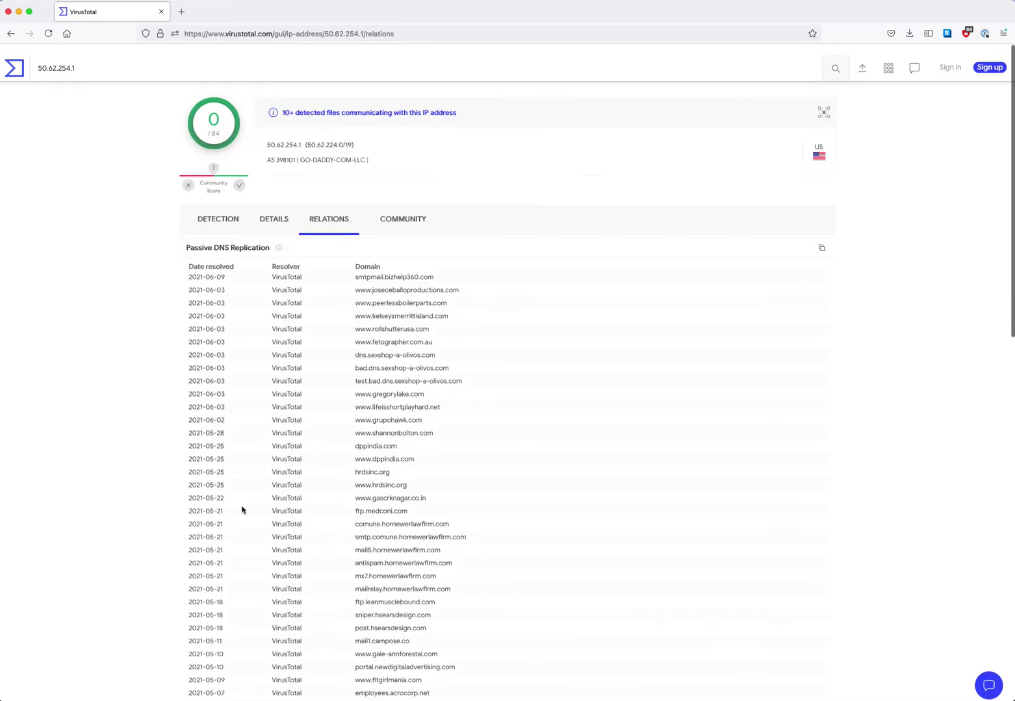
pyautogui.click(8, 63)
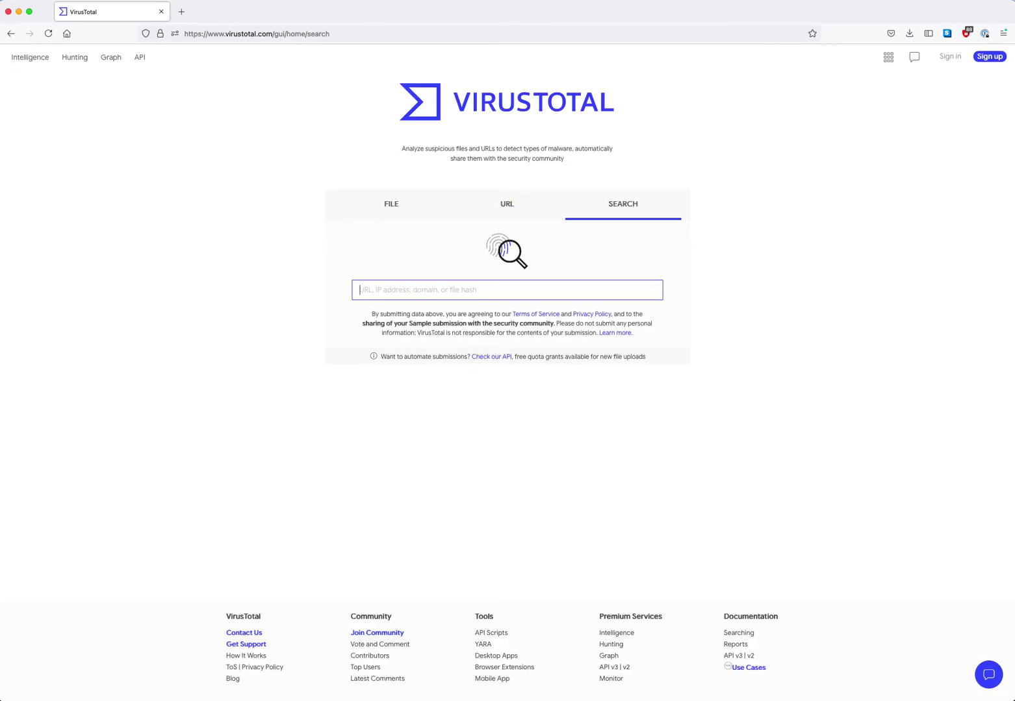
pyautogui.press('super+Tab')
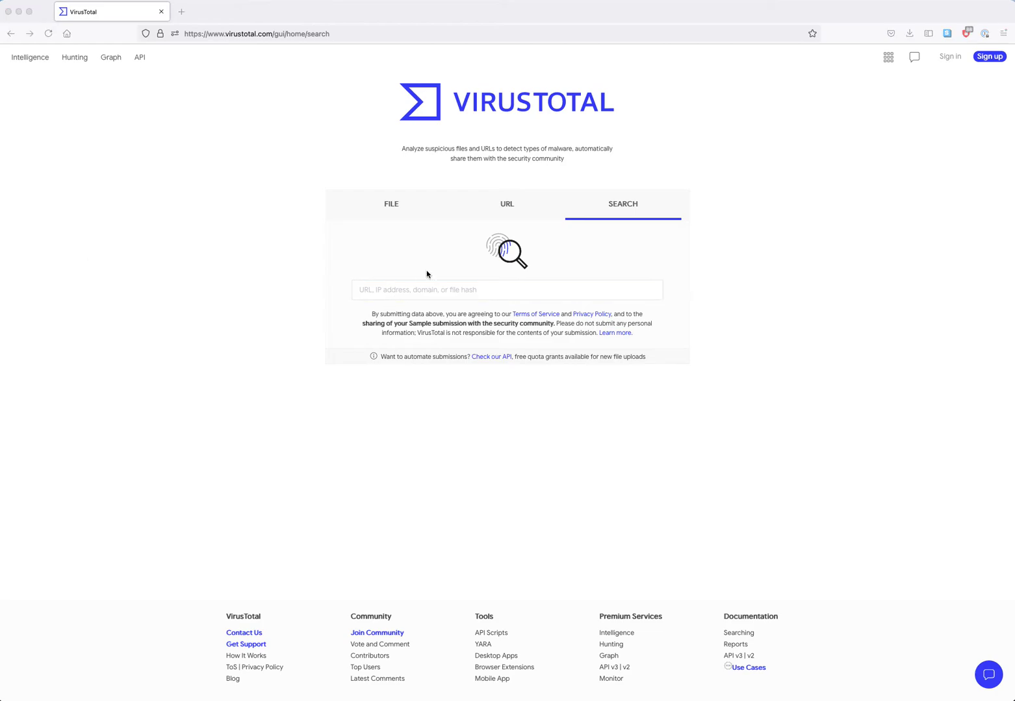
pyautogui.click(506, 204)
pyautogui.press('super+v')
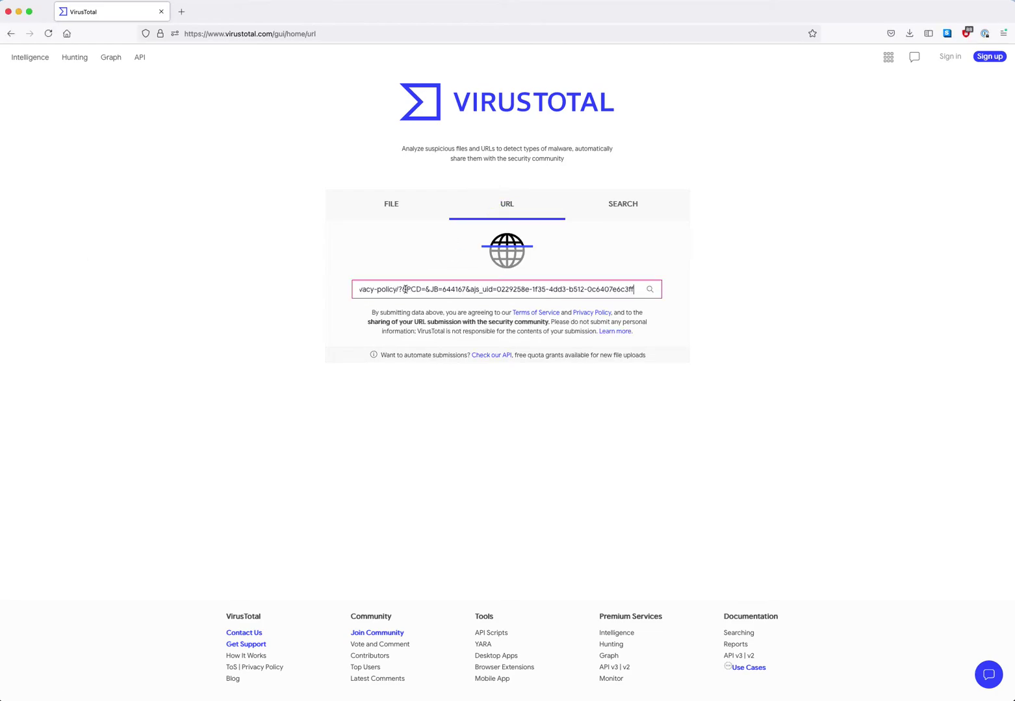
pyautogui.press('Return')
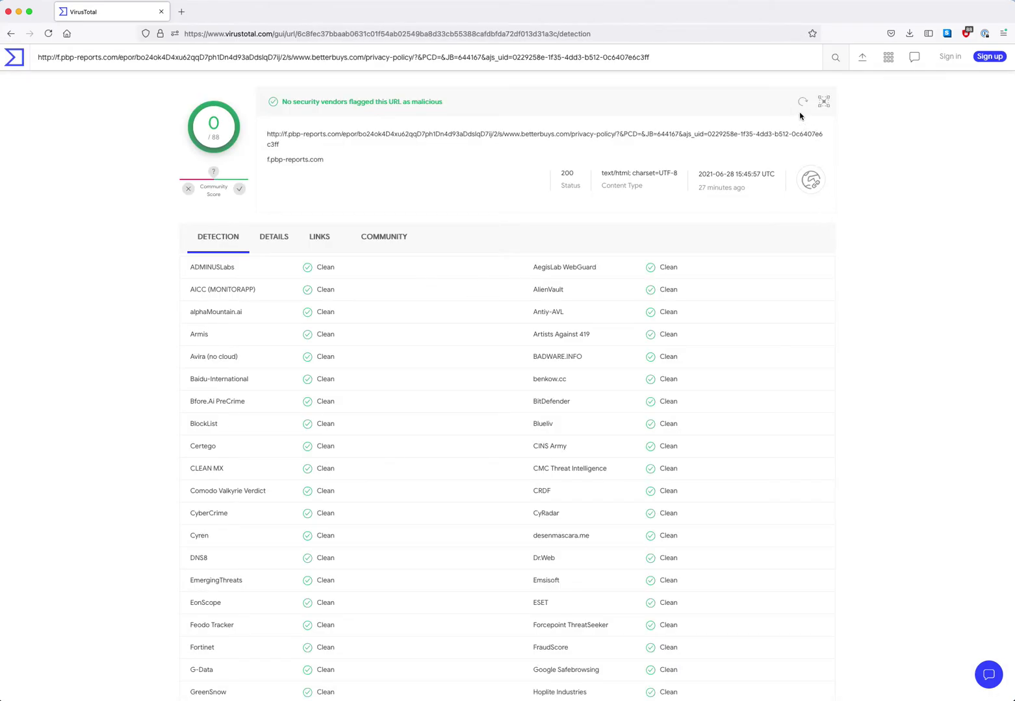
pyautogui.click(803, 107)
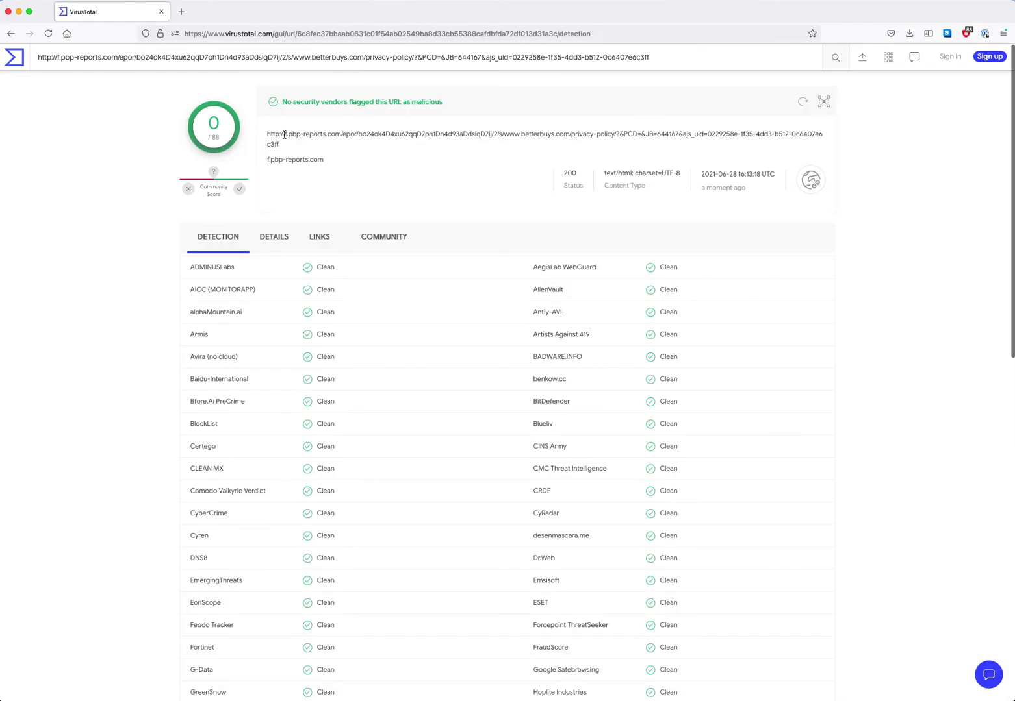
pyautogui.moveTo(283, 134); pyautogui.dragTo(343, 134)
pyautogui.doubleClick(352, 136)
pyautogui.doubleClick(397, 136)
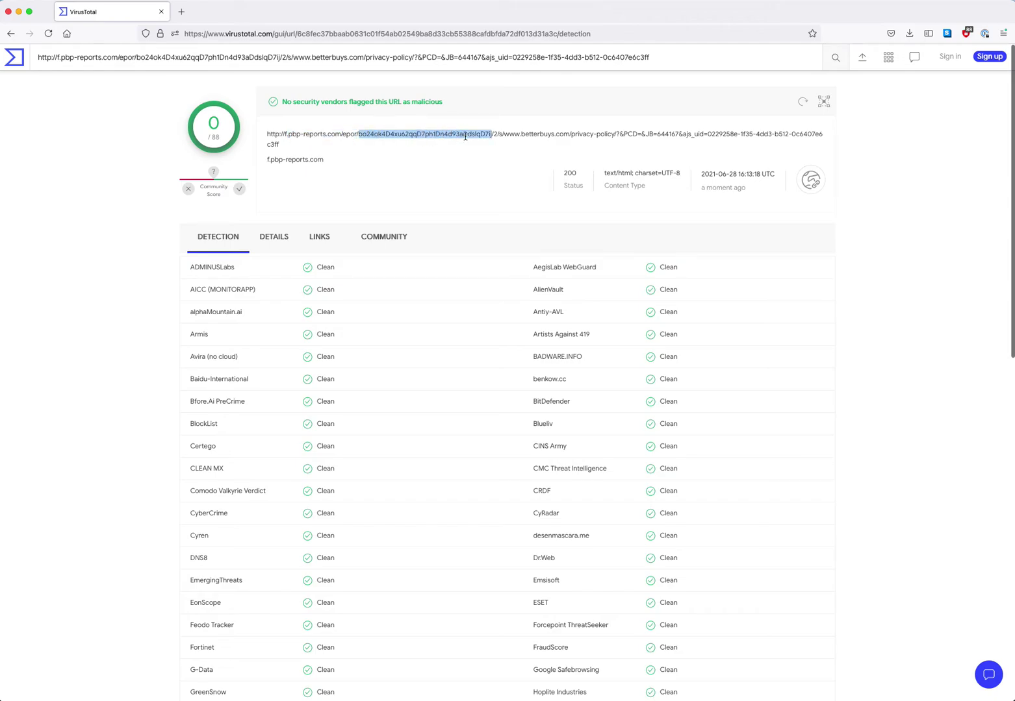
pyautogui.click(495, 134)
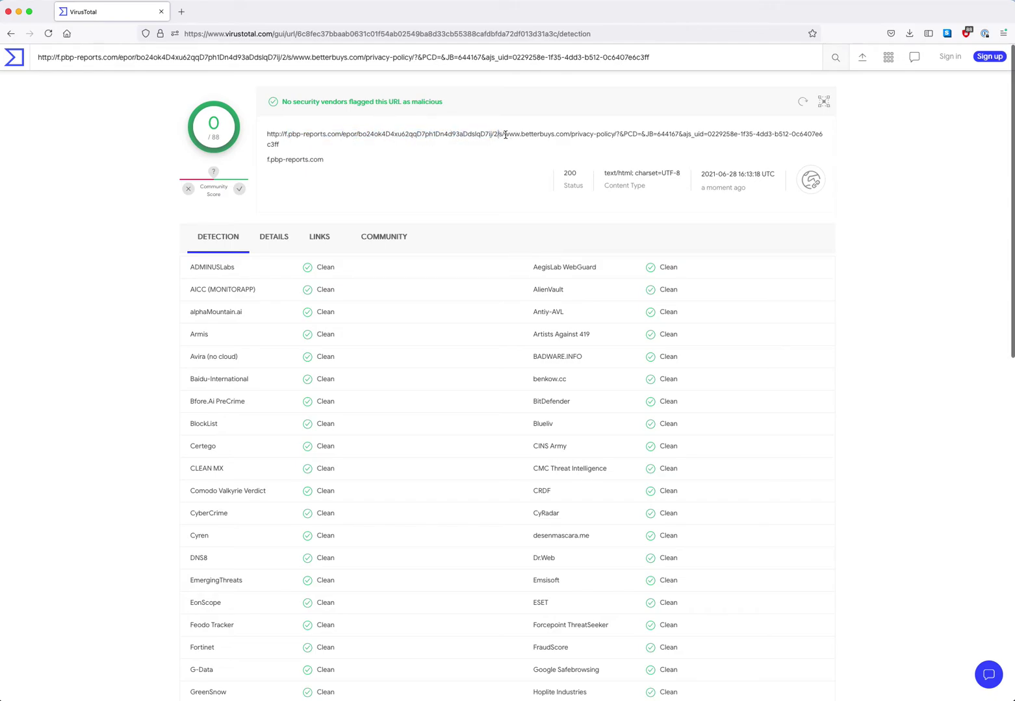
pyautogui.moveTo(505, 135); pyautogui.dragTo(448, 156)
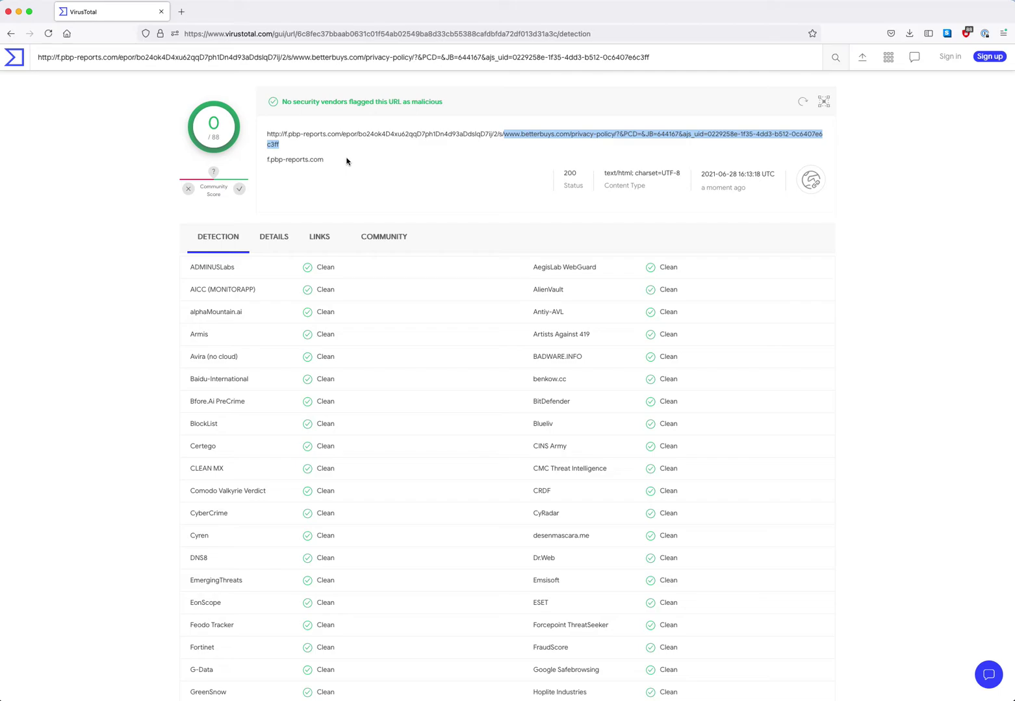
# Step: Look over the URL's outgoing links and read through its details, including the HTTP response, headers, HTML information and cookies
pyautogui.click(289, 244)
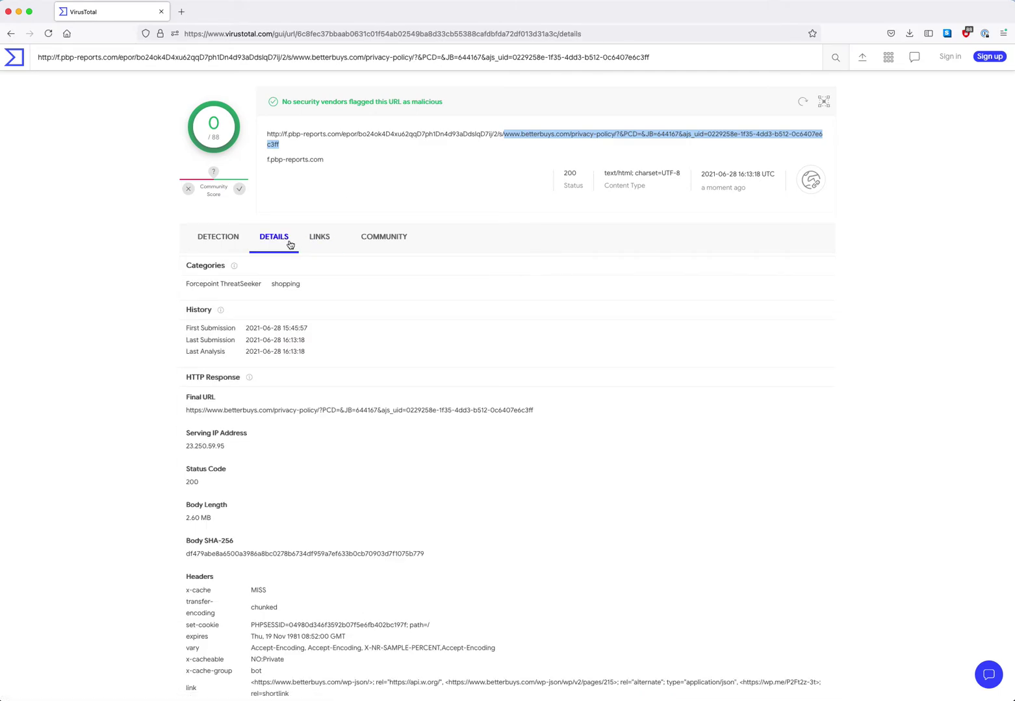
pyautogui.click(225, 242)
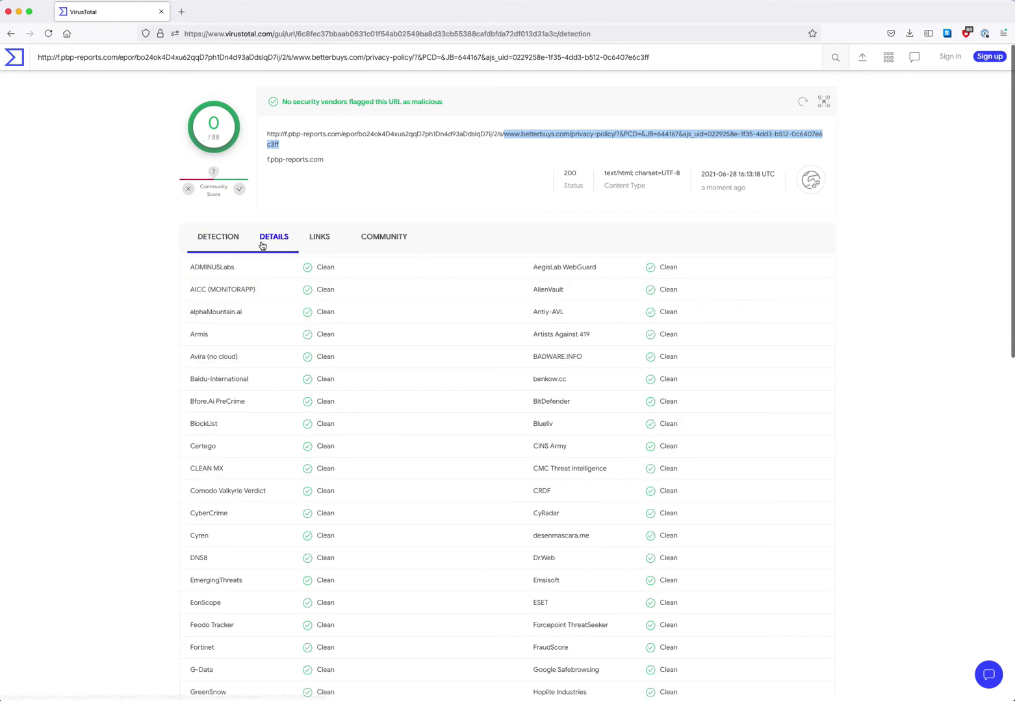
pyautogui.click(326, 245)
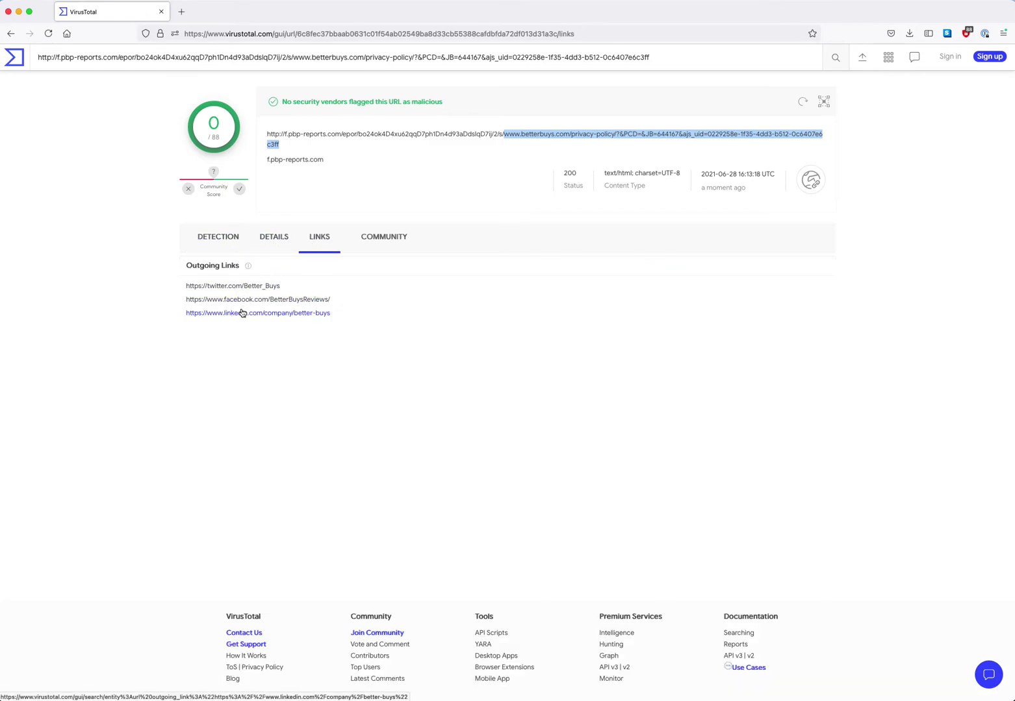
pyautogui.click(266, 241)
pyautogui.scroll(-3, 264, 245)
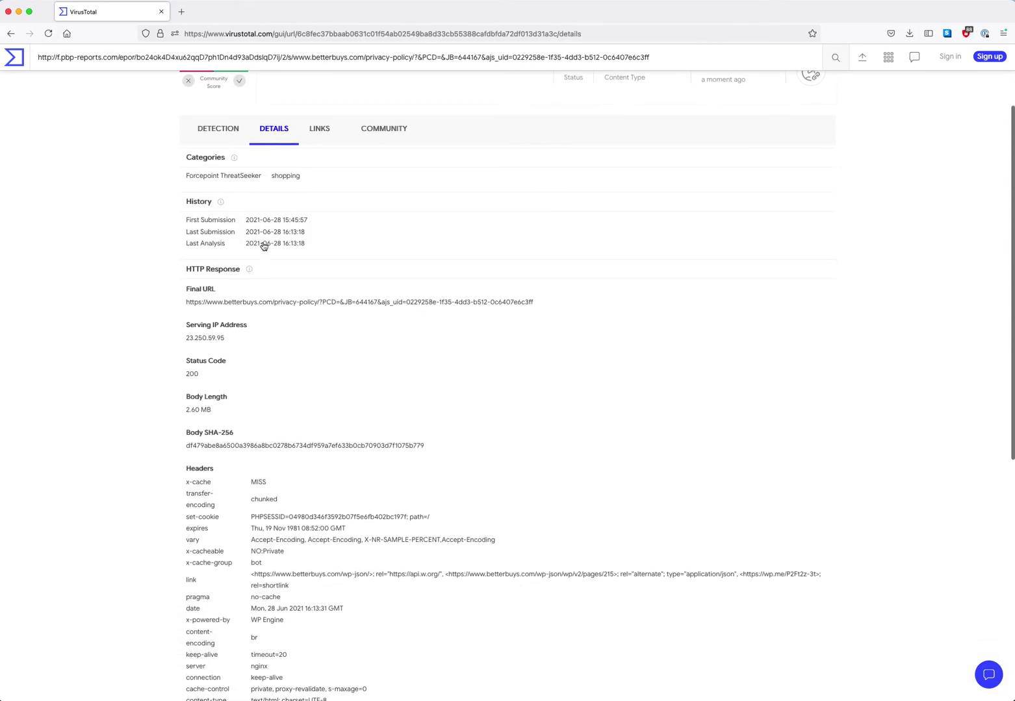
pyautogui.scroll(-2, 263, 245)
pyautogui.scroll(-8, 263, 242)
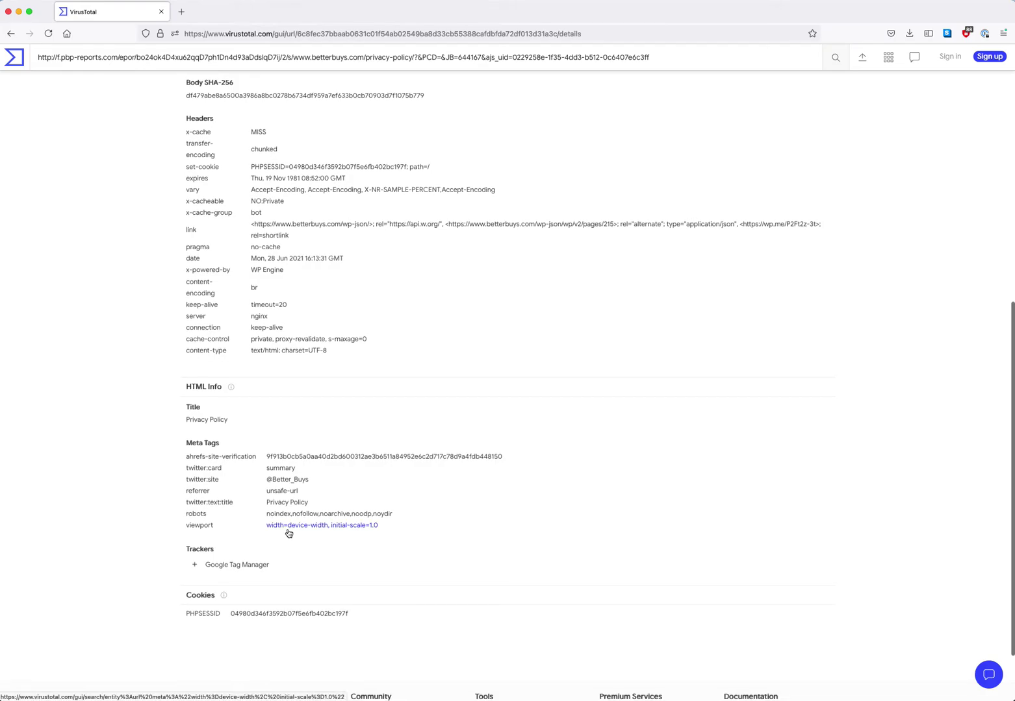
pyautogui.scroll(12, 238, 290)
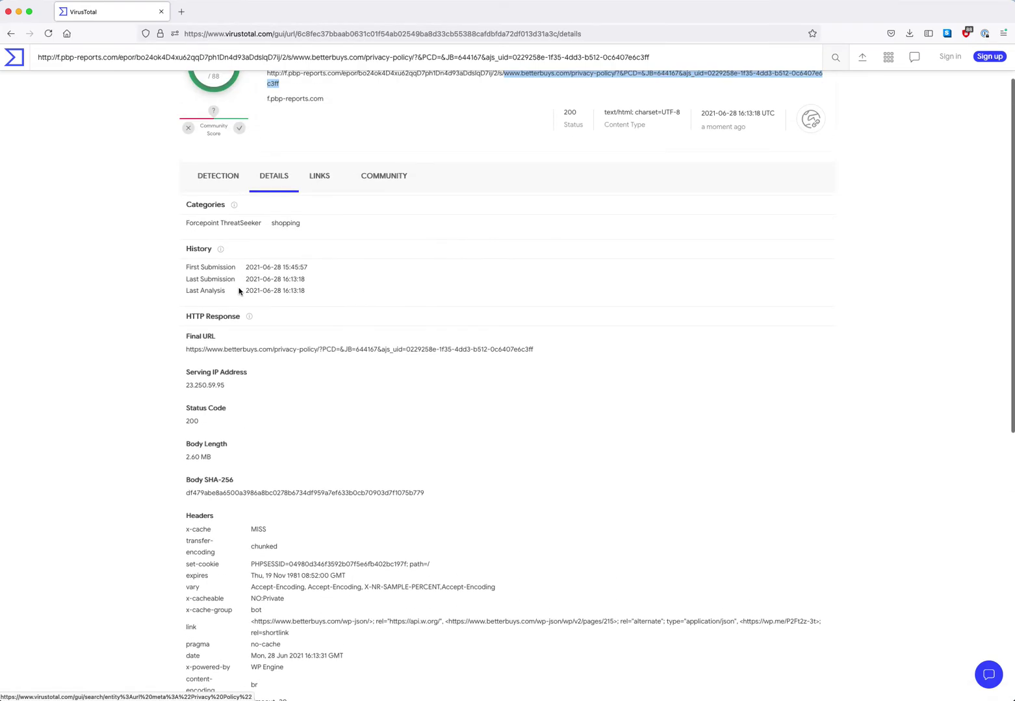
# Step: Read through all vendor detection verdicts for the URL and highlight the HTTP status code in the report header
pyautogui.click(220, 238)
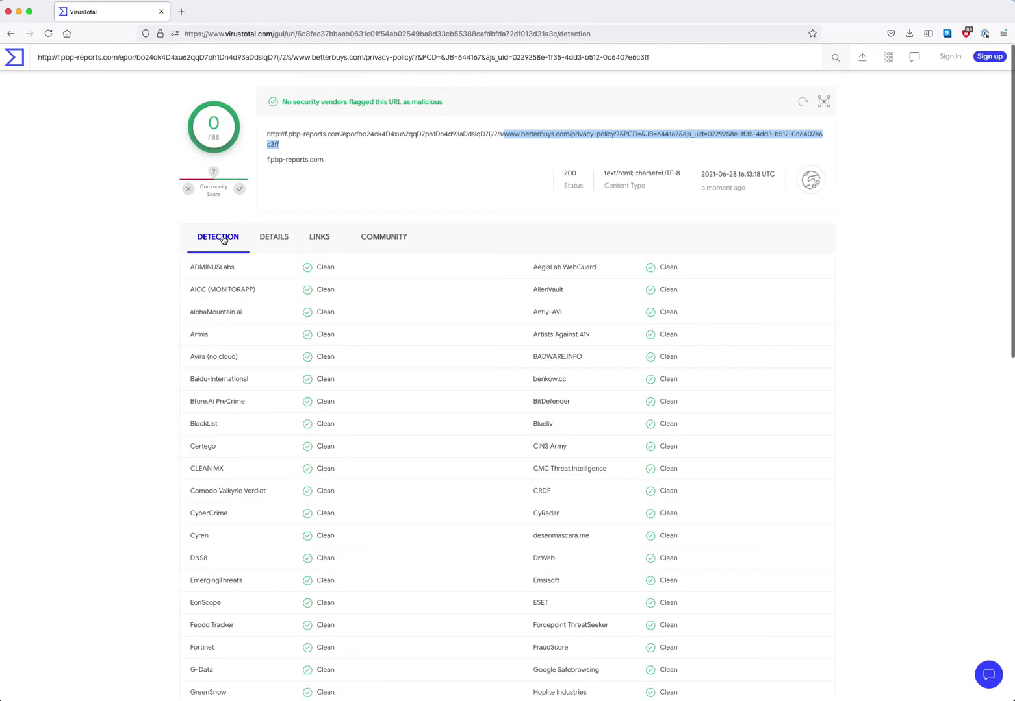
pyautogui.scroll(-10, 222, 240)
pyautogui.scroll(-3, 223, 241)
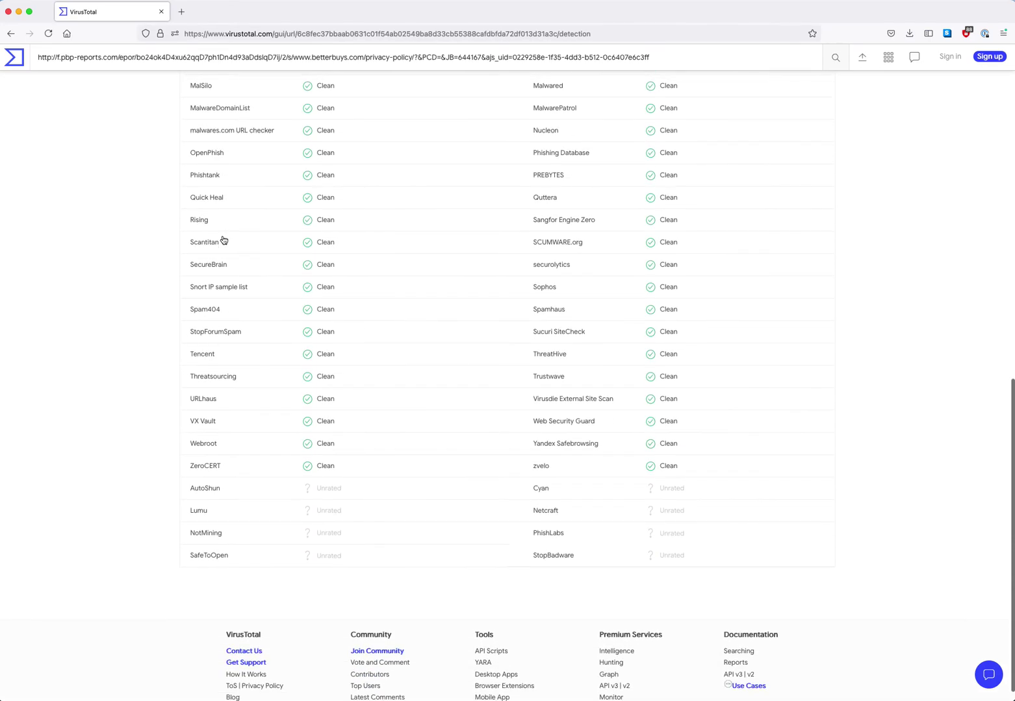
pyautogui.scroll(12, 223, 237)
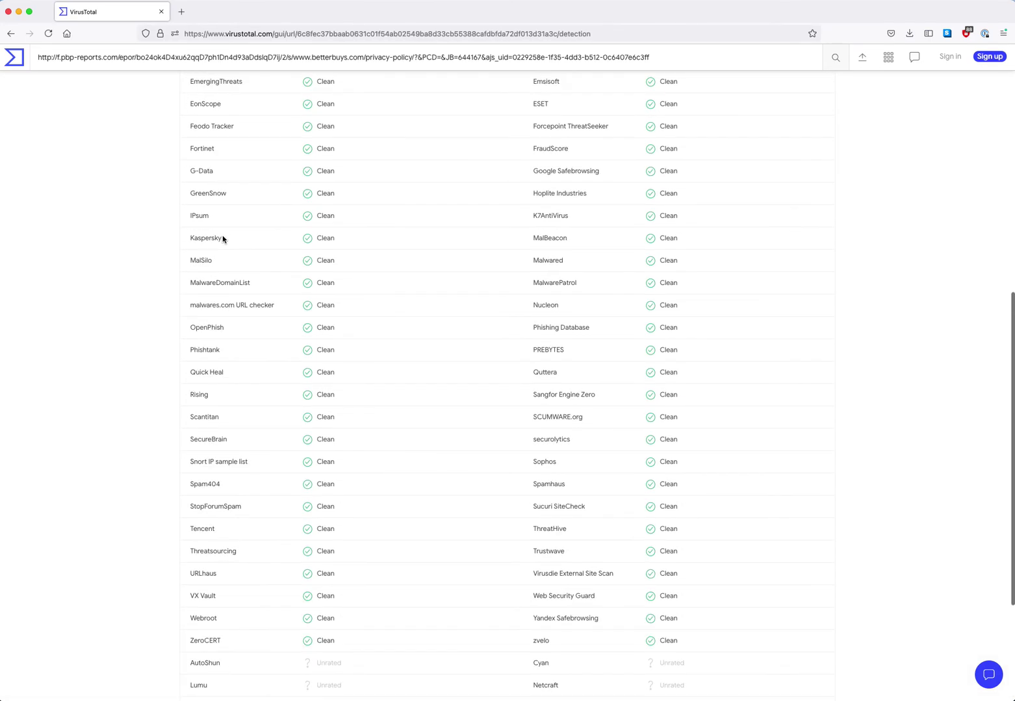
pyautogui.click(273, 238)
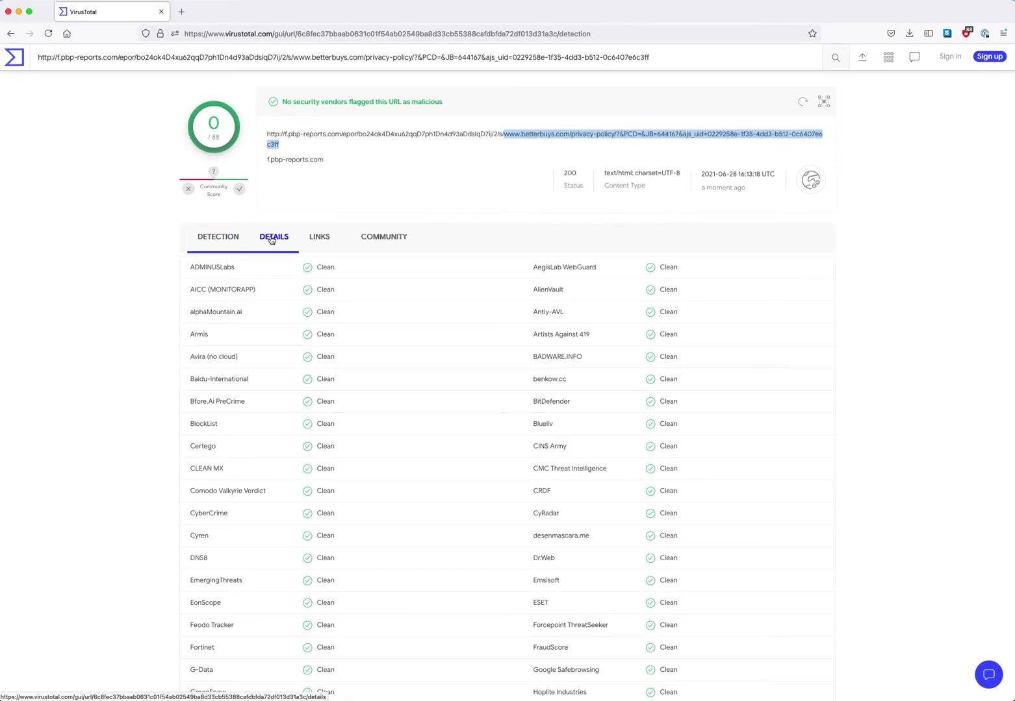
pyautogui.click(571, 174)
pyautogui.doubleClick(571, 174)
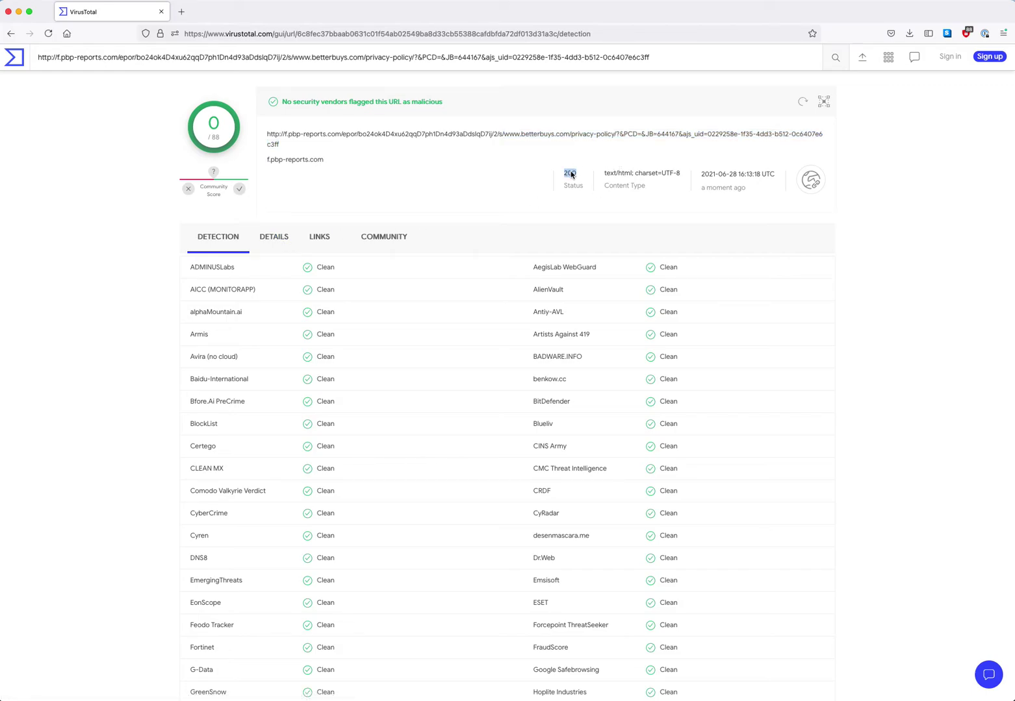
pyautogui.press('super+Tab')
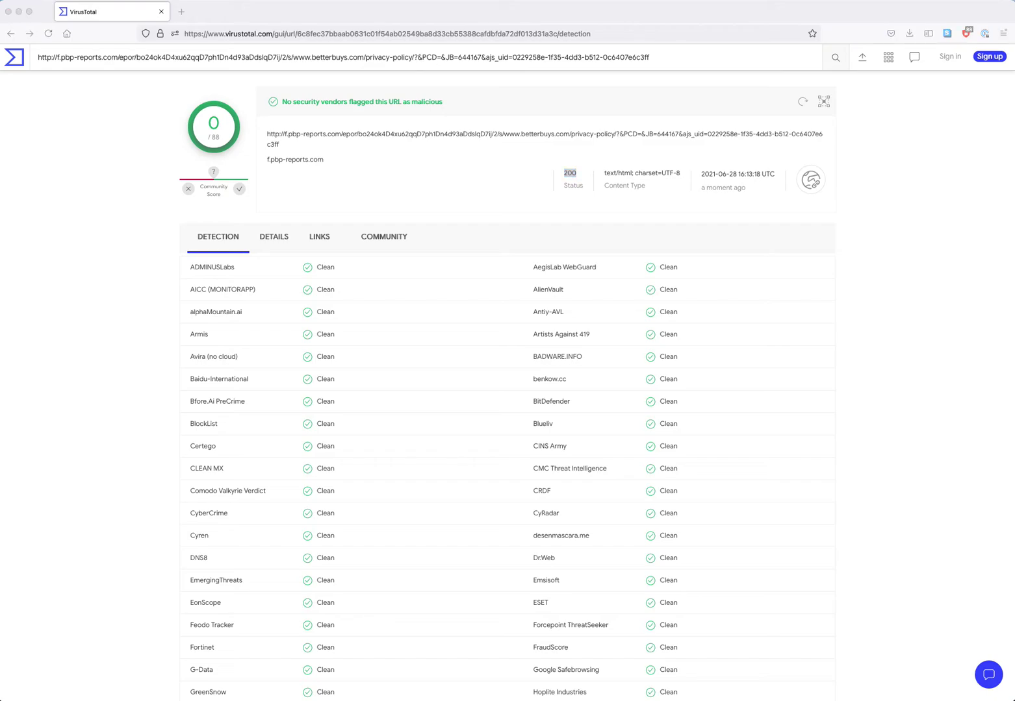
pyautogui.click(228, 57)
pyautogui.press('super+a')
pyautogui.press('BackSpace')
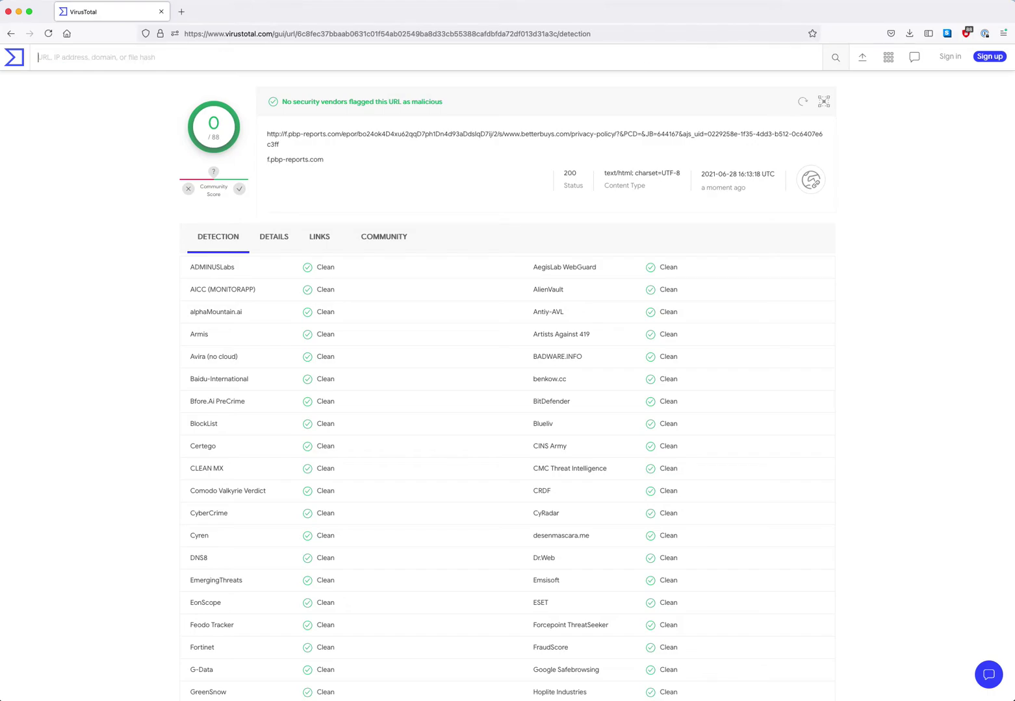
pyautogui.write('www.betterbuys.com/wp-content/uploads/2020/10/0104bfcf-bi-comparison-guide-image-updated-final_102s03a000000000000028.png')
pyautogui.press('Return')
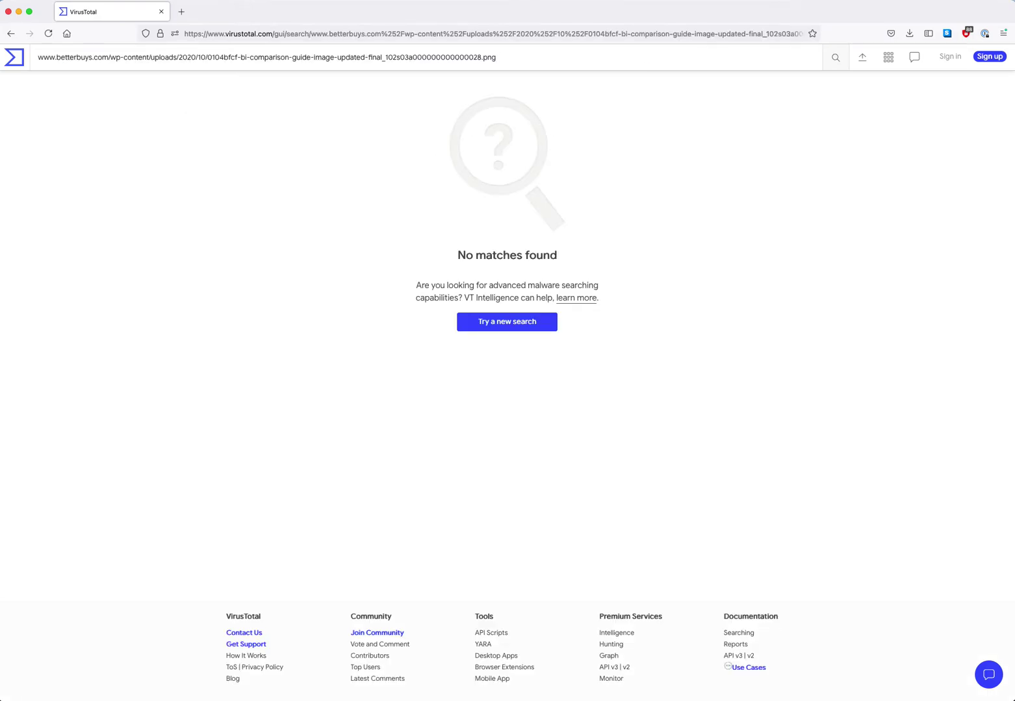
pyautogui.click(15, 60)
pyautogui.click(500, 206)
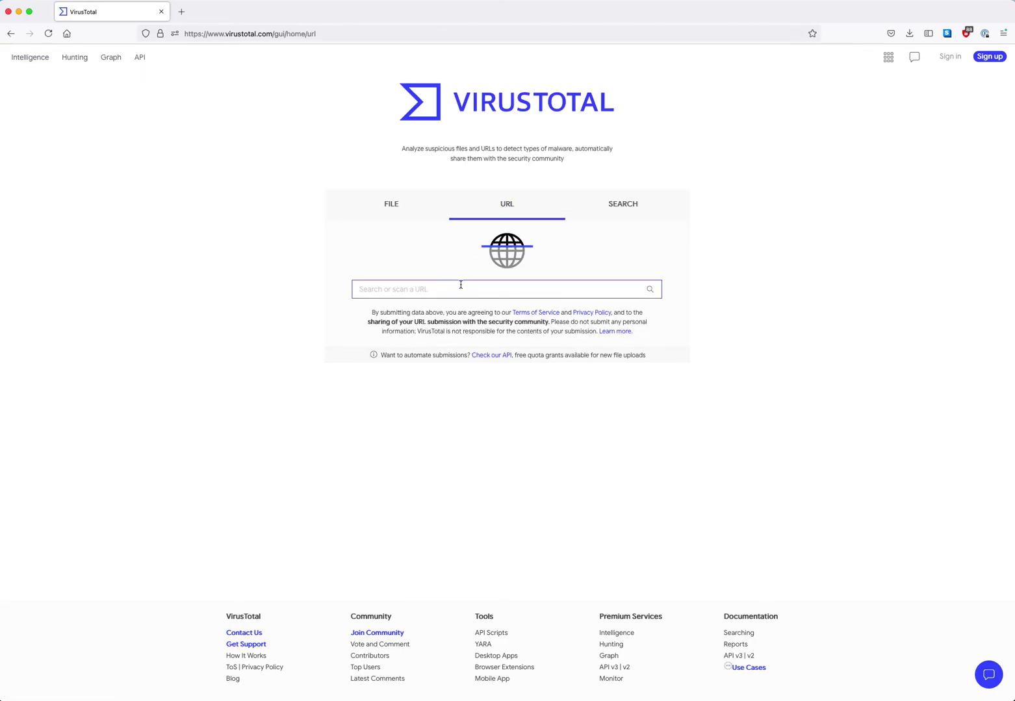
pyautogui.click(461, 285)
pyautogui.press('super+v')
pyautogui.press('Return')
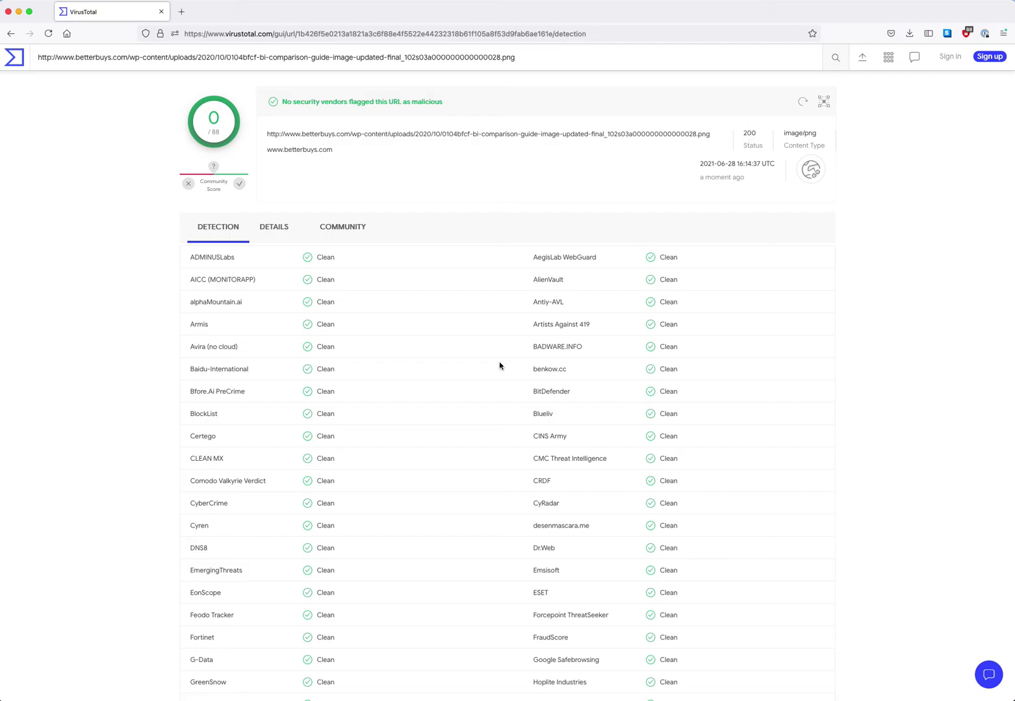
# Step: Review the image URL's detection verdicts, open its details, and highlight the vendor categories
pyautogui.scroll(-8, 498, 364)
pyautogui.scroll(10, 497, 365)
pyautogui.click(271, 227)
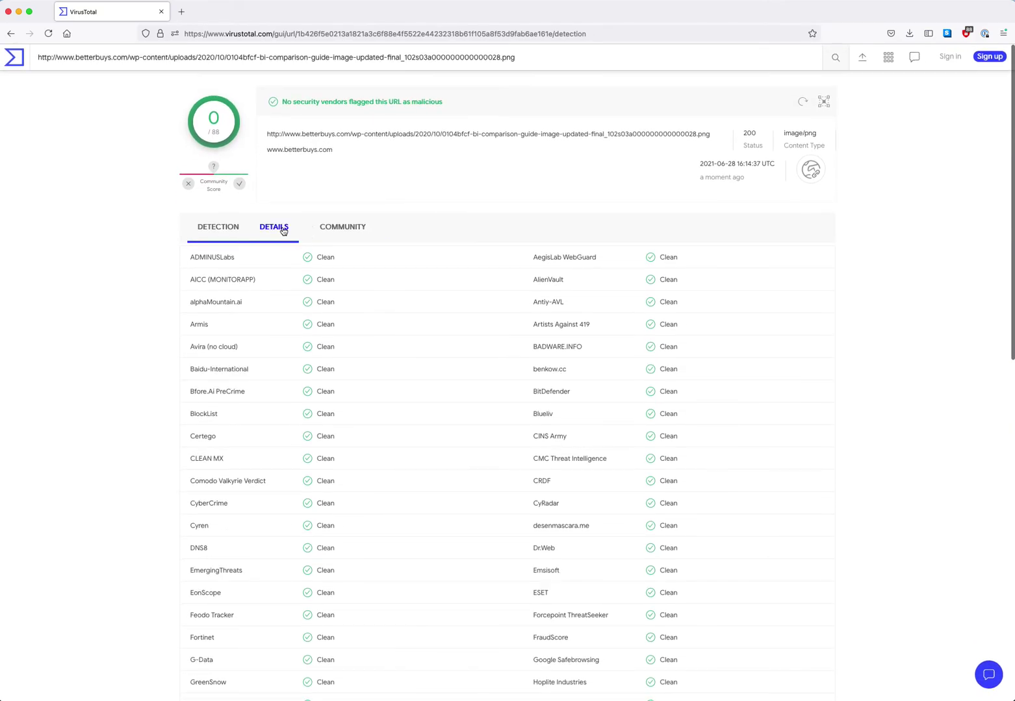
pyautogui.scroll(-1, 318, 237)
pyautogui.scroll(-1, 311, 235)
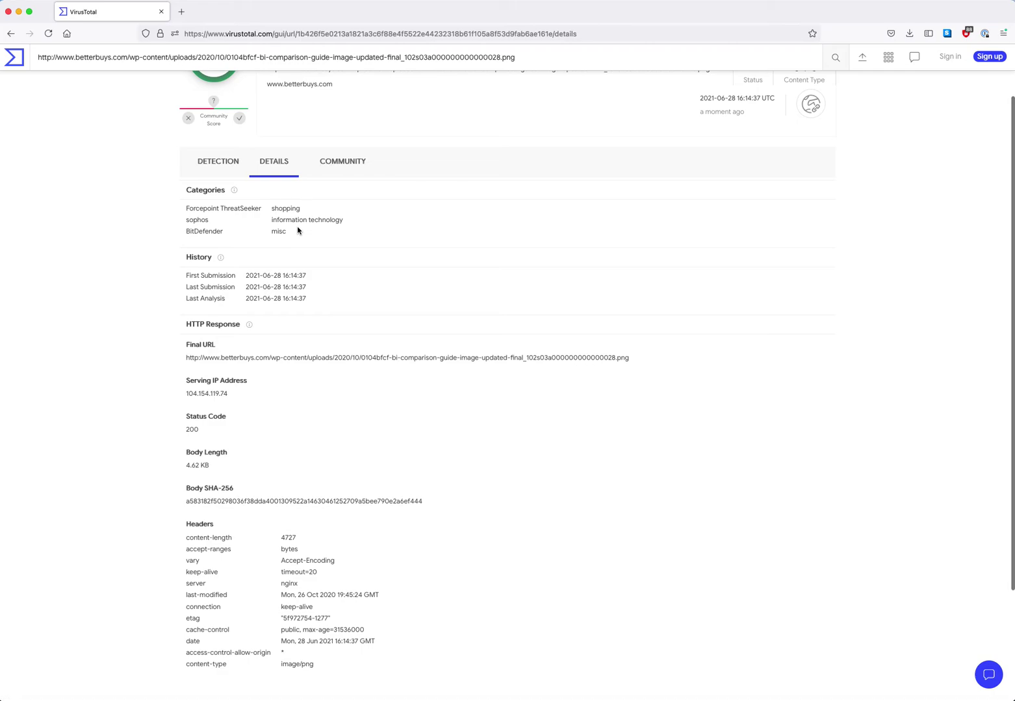
pyautogui.moveTo(302, 233); pyautogui.dragTo(174, 211)
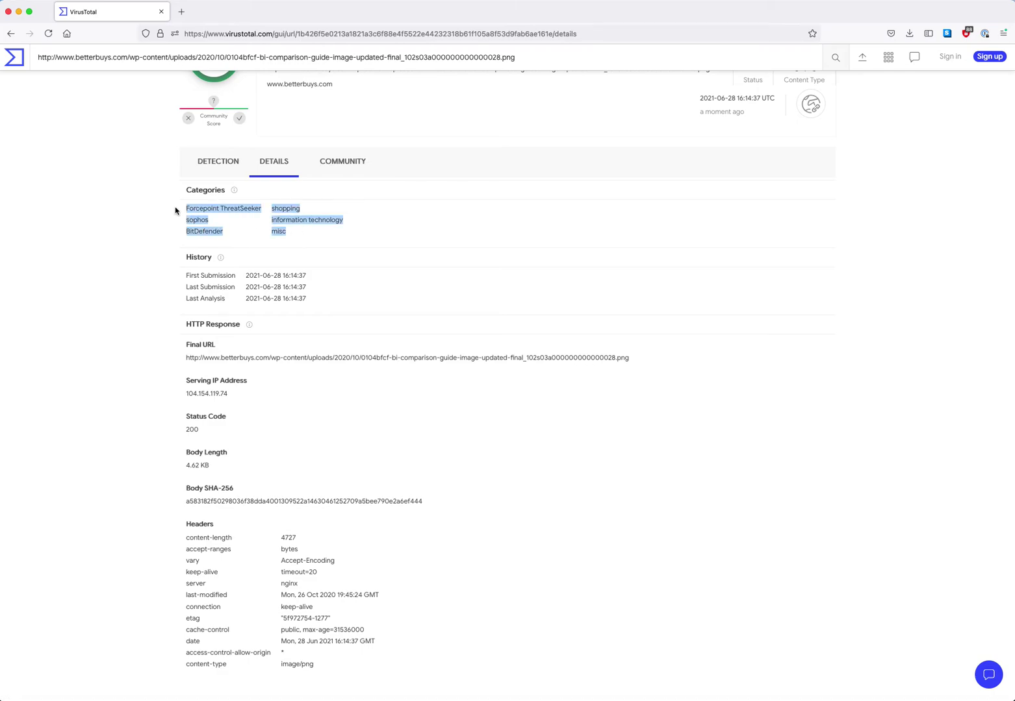
pyautogui.click(312, 240)
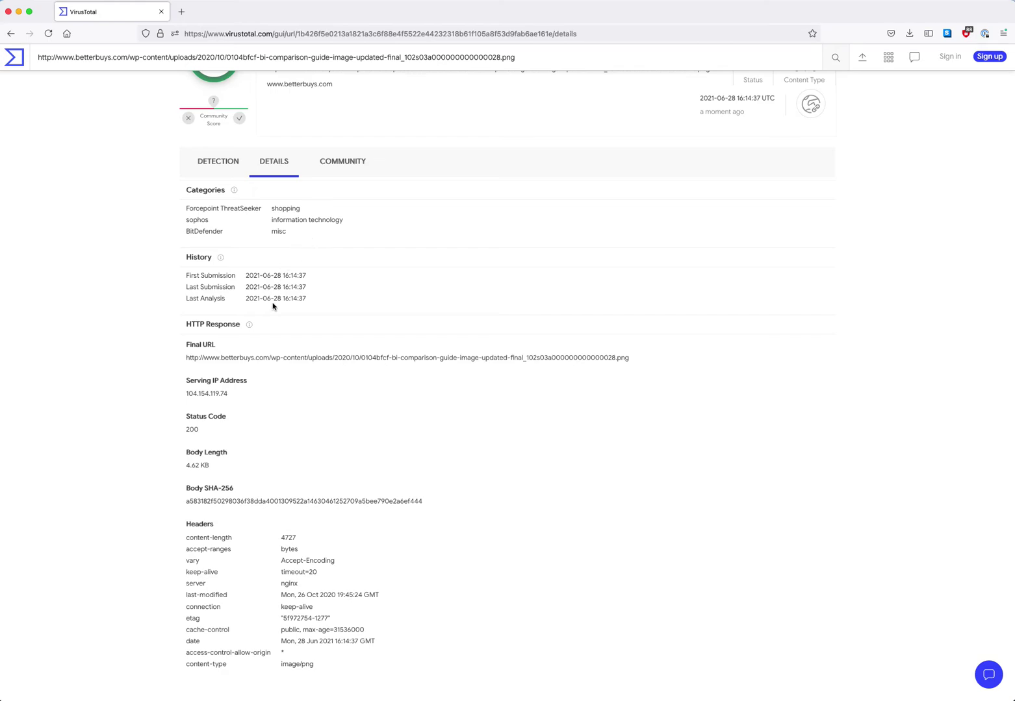
# Step: Open the image URL's serving IP address report in a new tab and review the HTTP response headers
pyautogui.rightClick(213, 396)
pyautogui.click(271, 397)
pyautogui.scroll(-3, 273, 398)
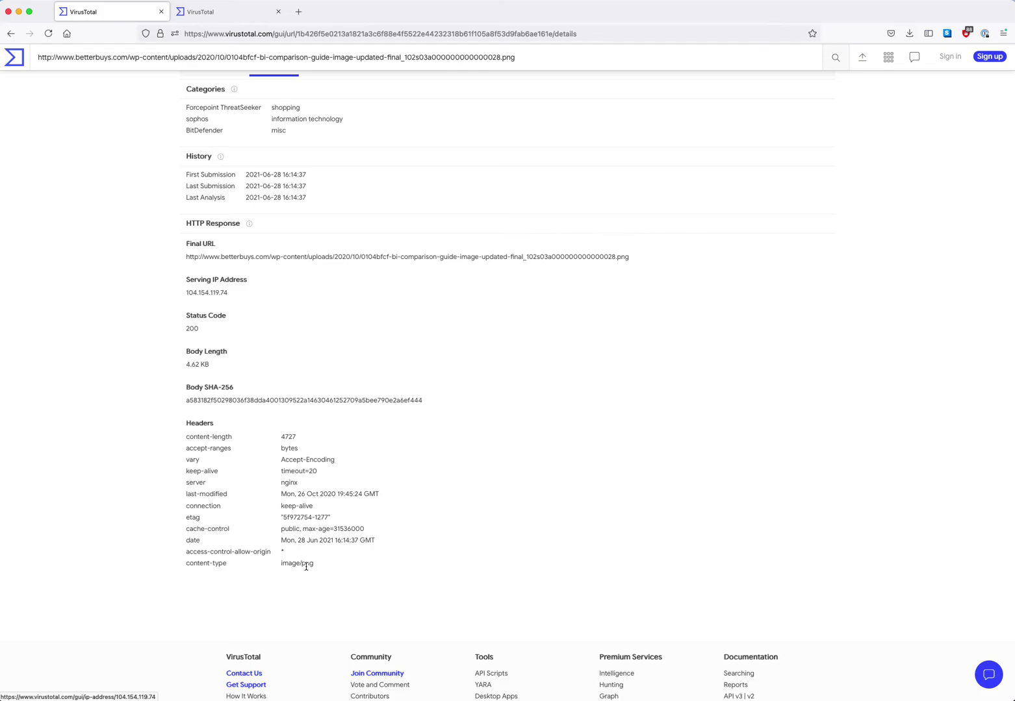
pyautogui.scroll(5, 306, 566)
pyautogui.click(224, 228)
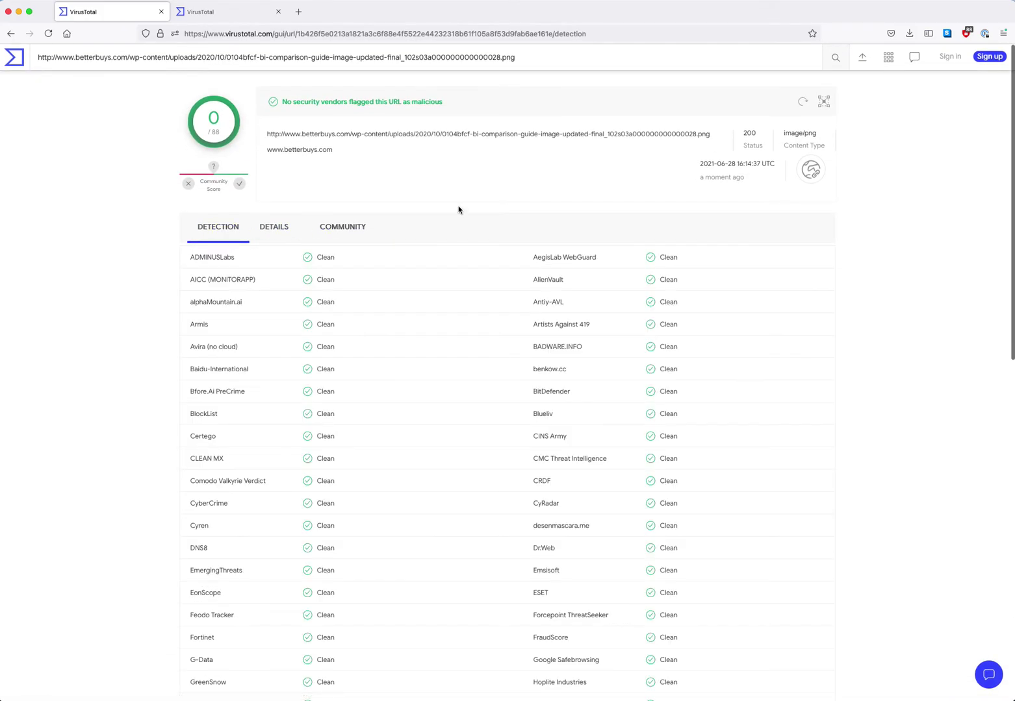
pyautogui.click(301, 151)
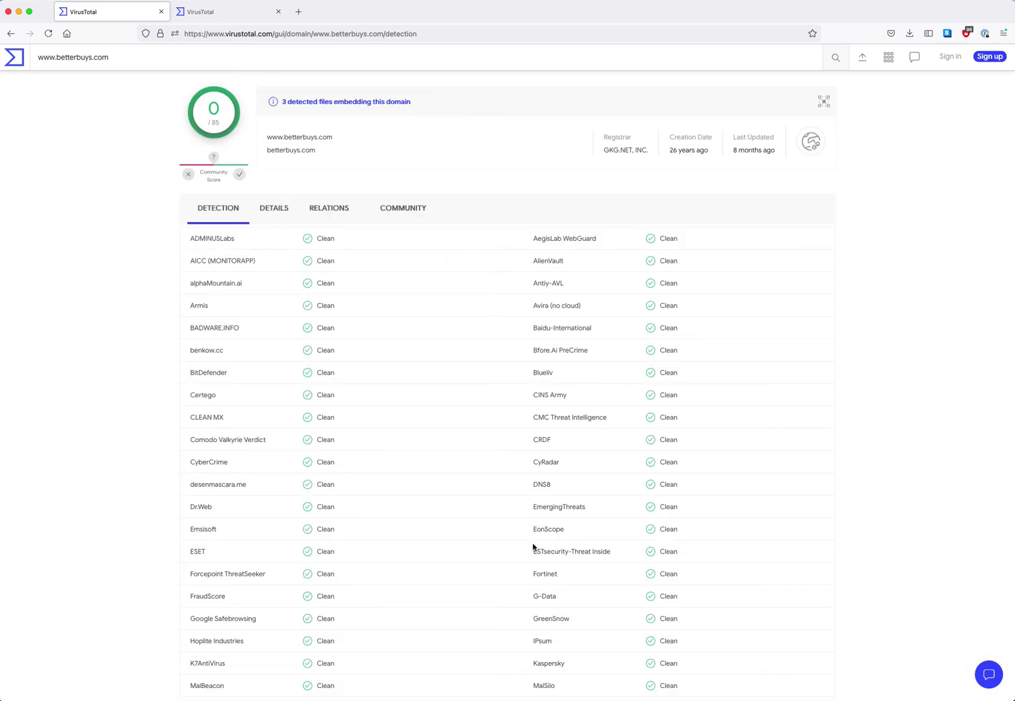
pyautogui.scroll(-2, 529, 546)
pyautogui.scroll(3, 494, 507)
# Step: Open the domain's details, review its categories and last DNS records, and highlight the value of the MS= TXT record
pyautogui.click(269, 211)
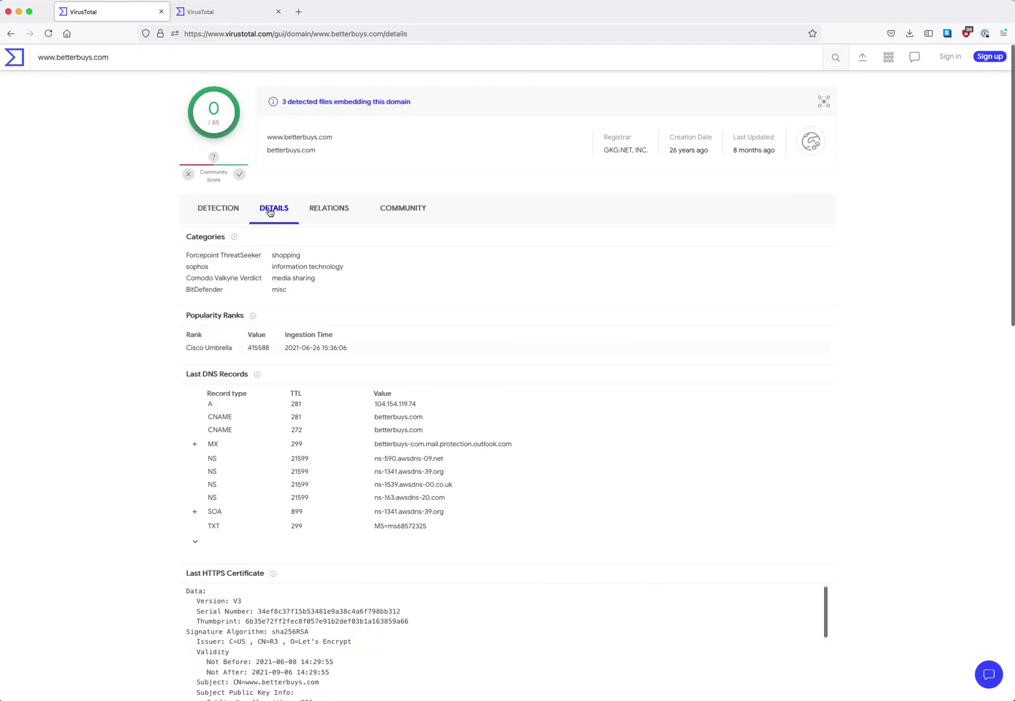
pyautogui.scroll(-1, 269, 211)
pyautogui.scroll(-1, 269, 211)
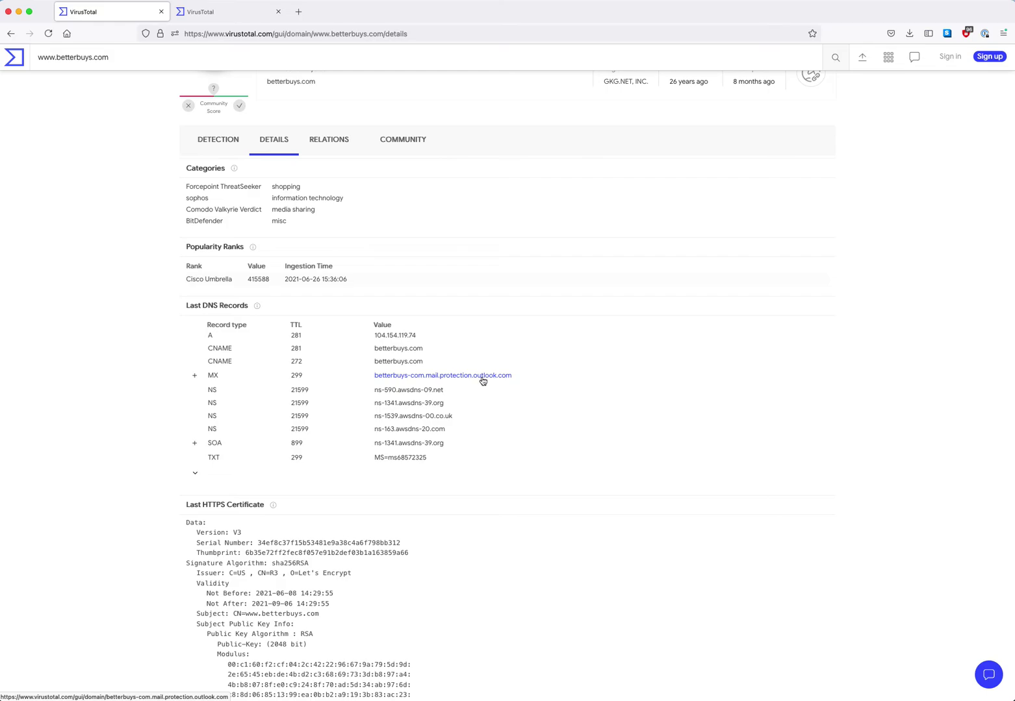
pyautogui.scroll(-5, 483, 381)
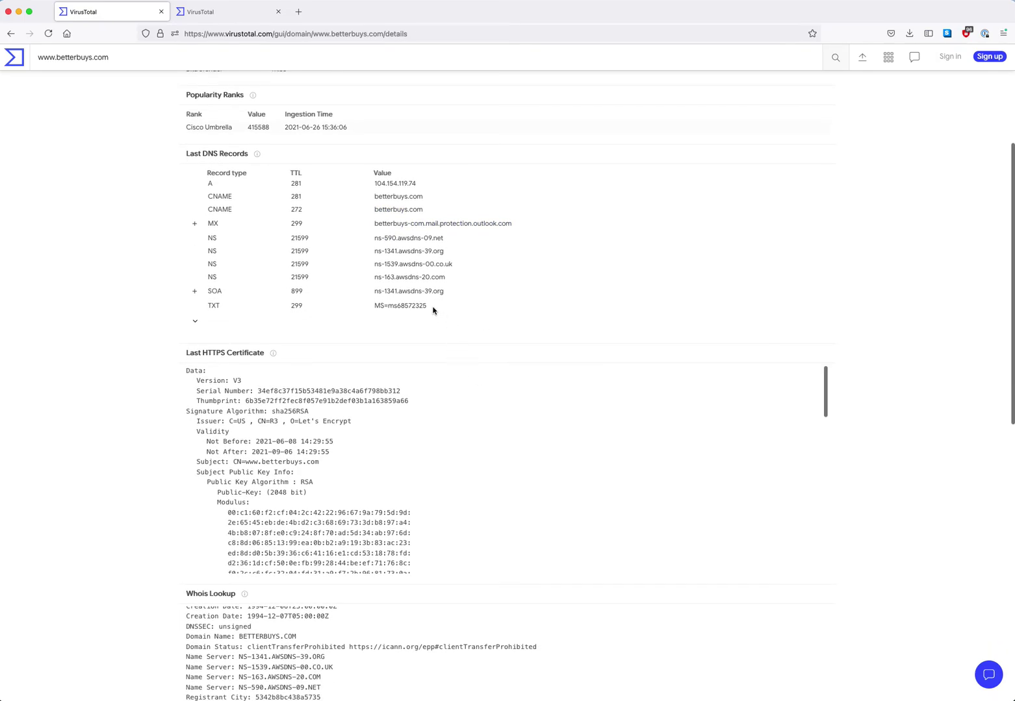
pyautogui.moveTo(426, 306); pyautogui.dragTo(376, 313)
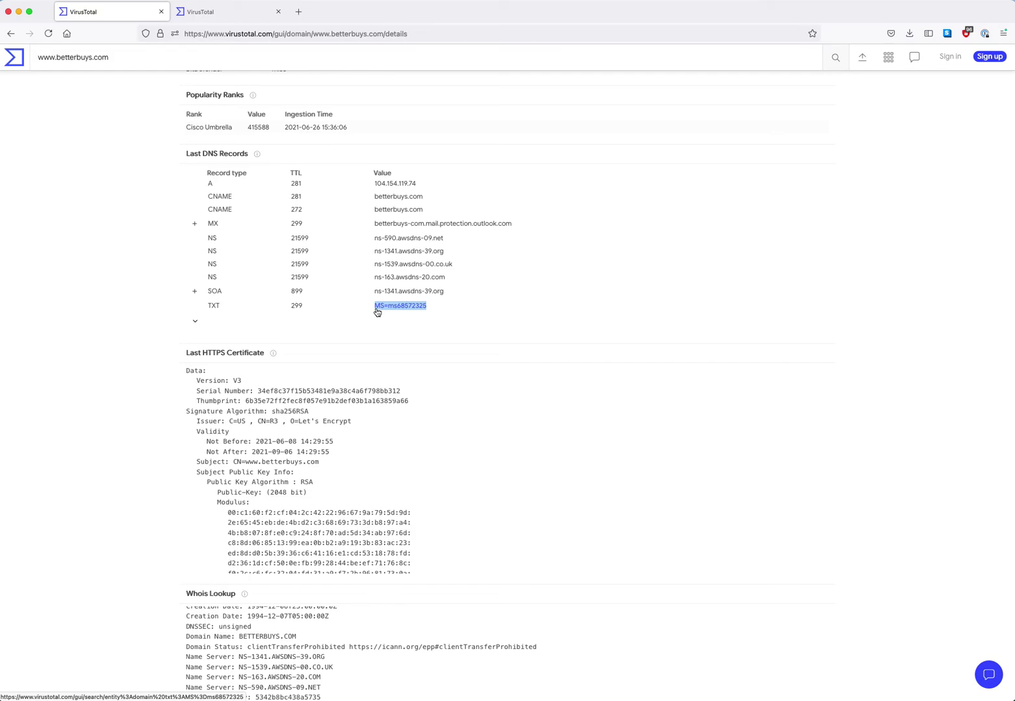
pyautogui.scroll(-3, 377, 313)
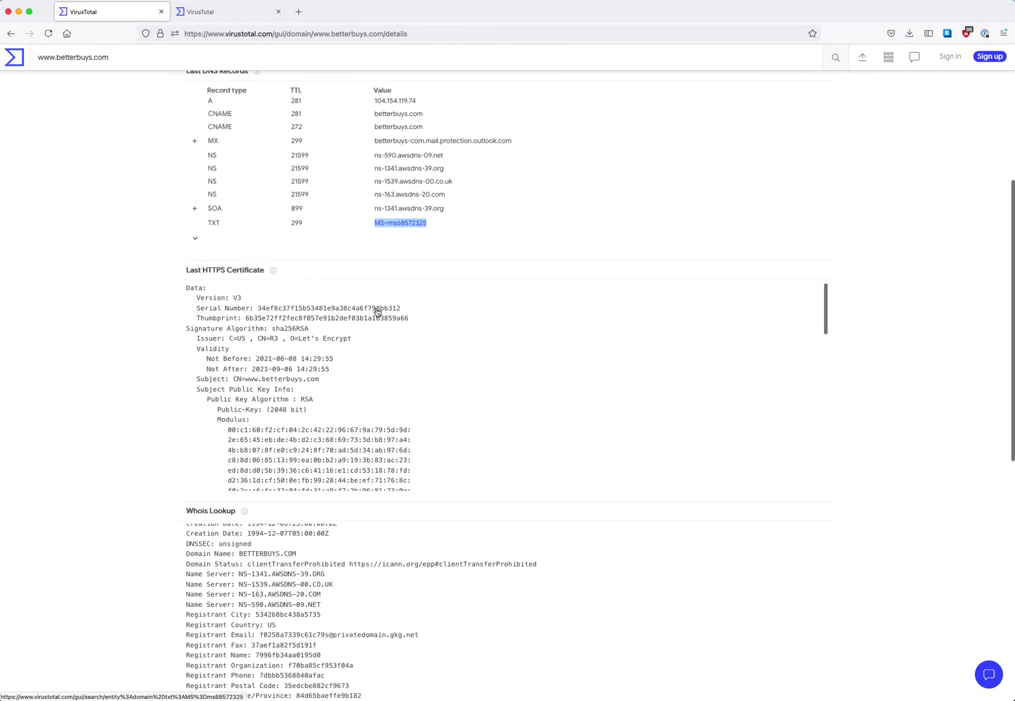
# Step: Expand the full list of DNS records and highlight the SPF and google-site-verification TXT values
pyautogui.click(198, 243)
pyautogui.click(196, 241)
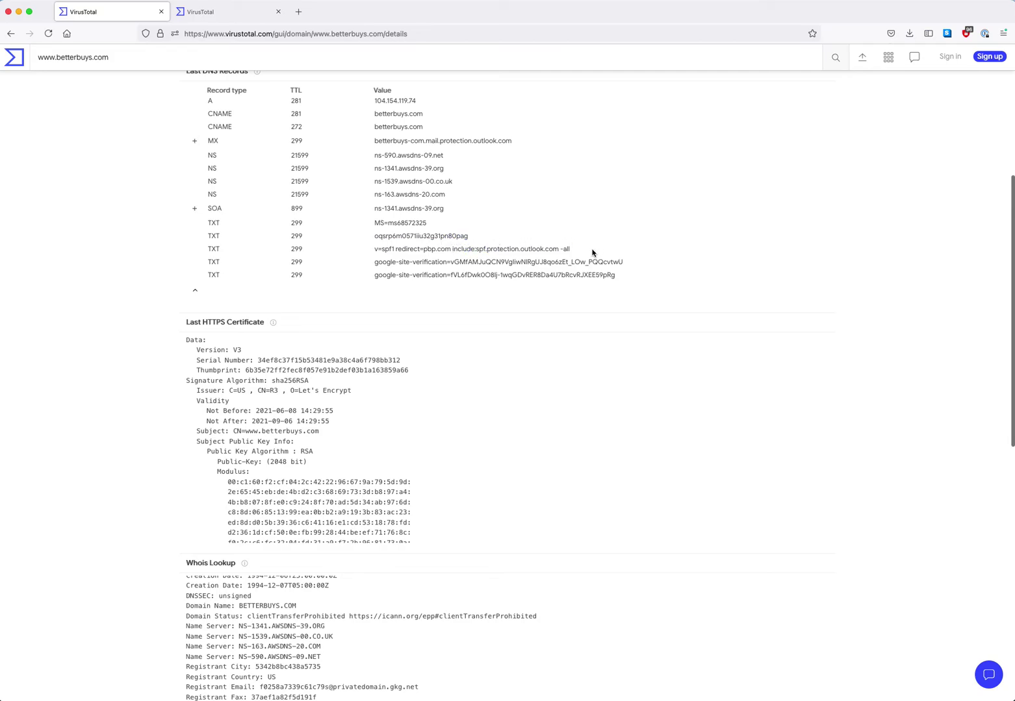
pyautogui.moveTo(577, 253); pyautogui.dragTo(370, 255)
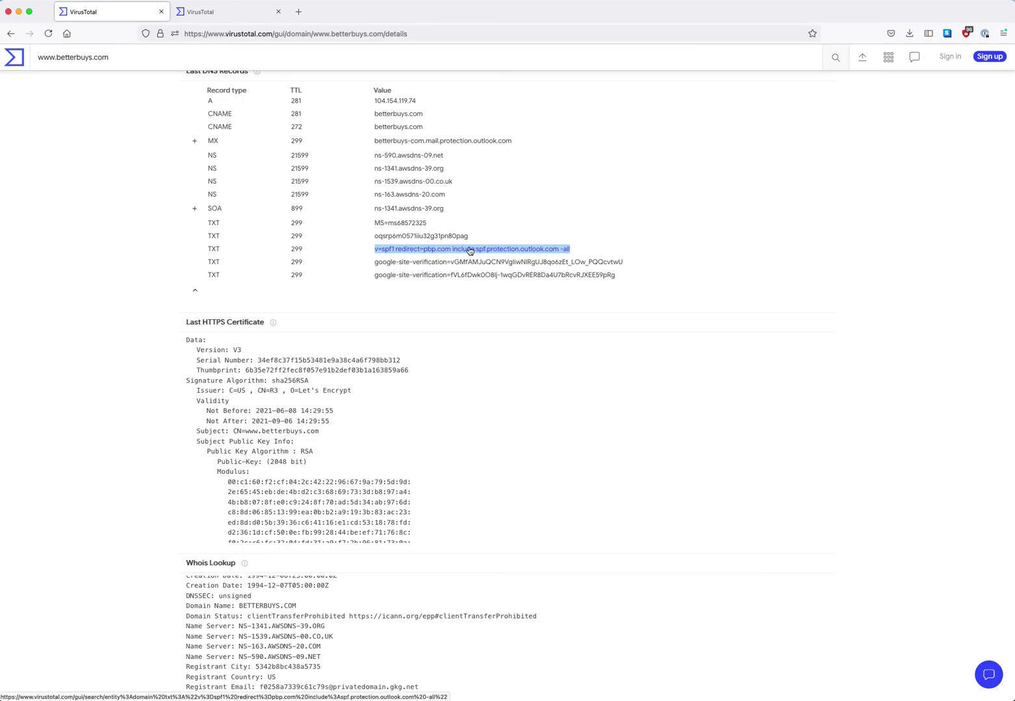
pyautogui.moveTo(624, 266); pyautogui.dragTo(371, 266)
pyautogui.click(614, 278)
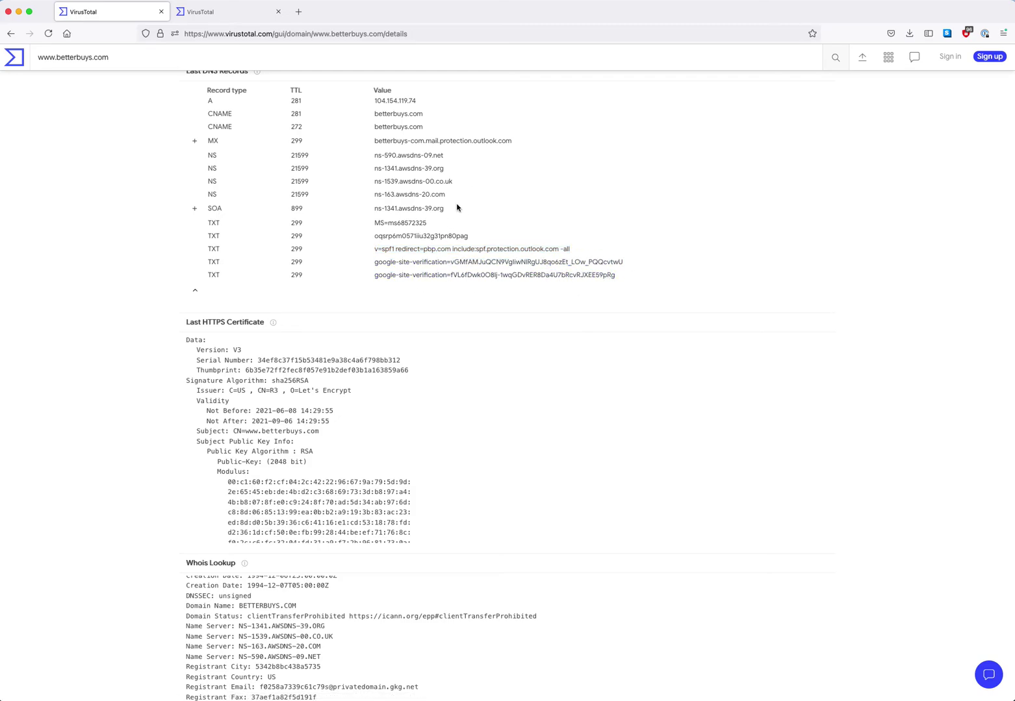
# Step: Read through the domain's last HTTPS certificate, Whois lookup and Google results, then return to the report header
pyautogui.scroll(1, 456, 207)
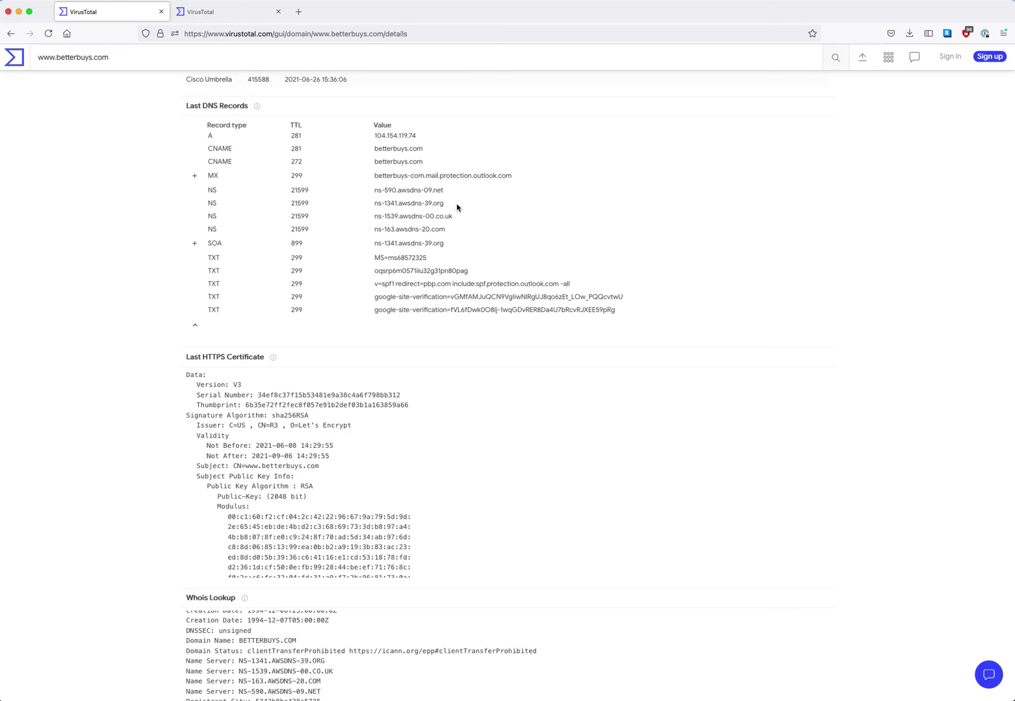
pyautogui.scroll(-10, 457, 207)
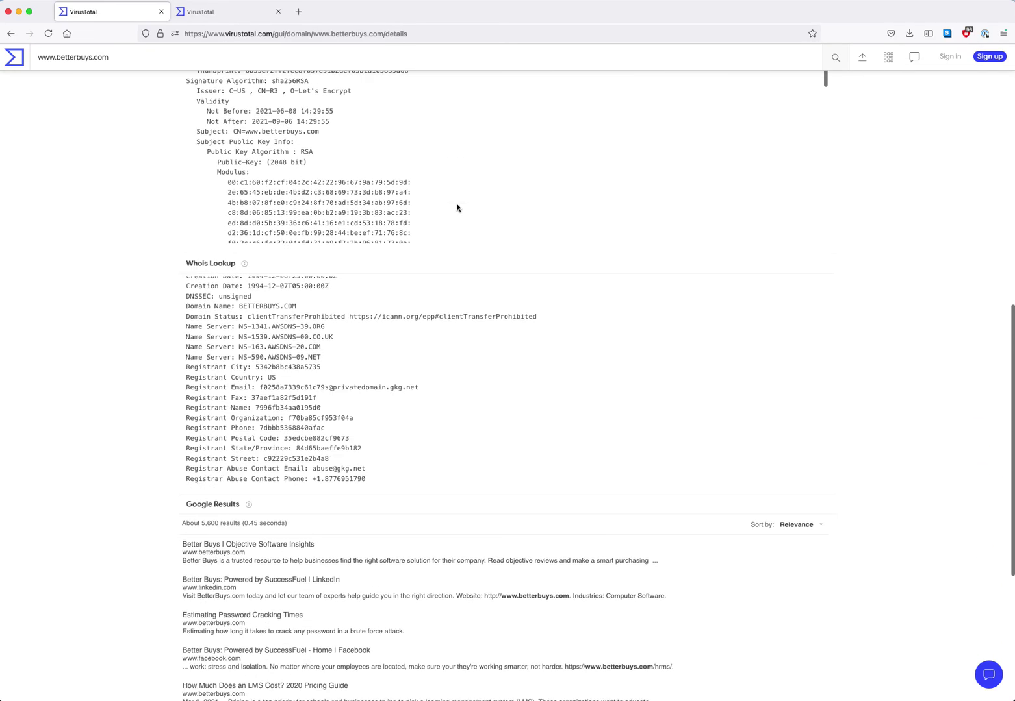
pyautogui.scroll(-5, 457, 207)
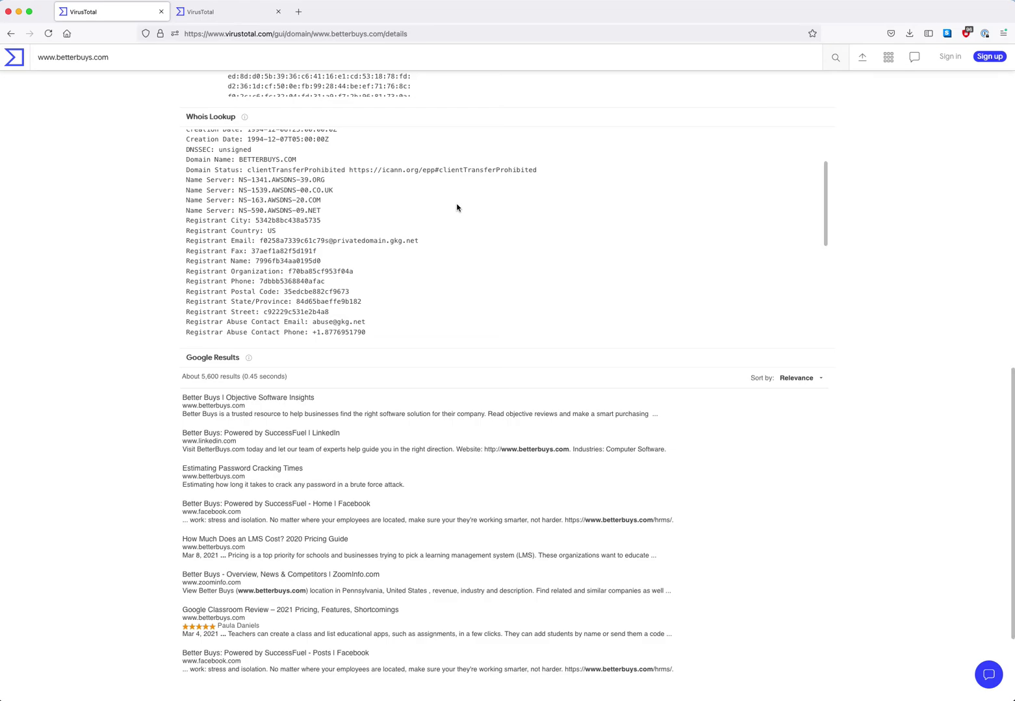
pyautogui.scroll(3, 456, 207)
pyautogui.scroll(20, 111, 215)
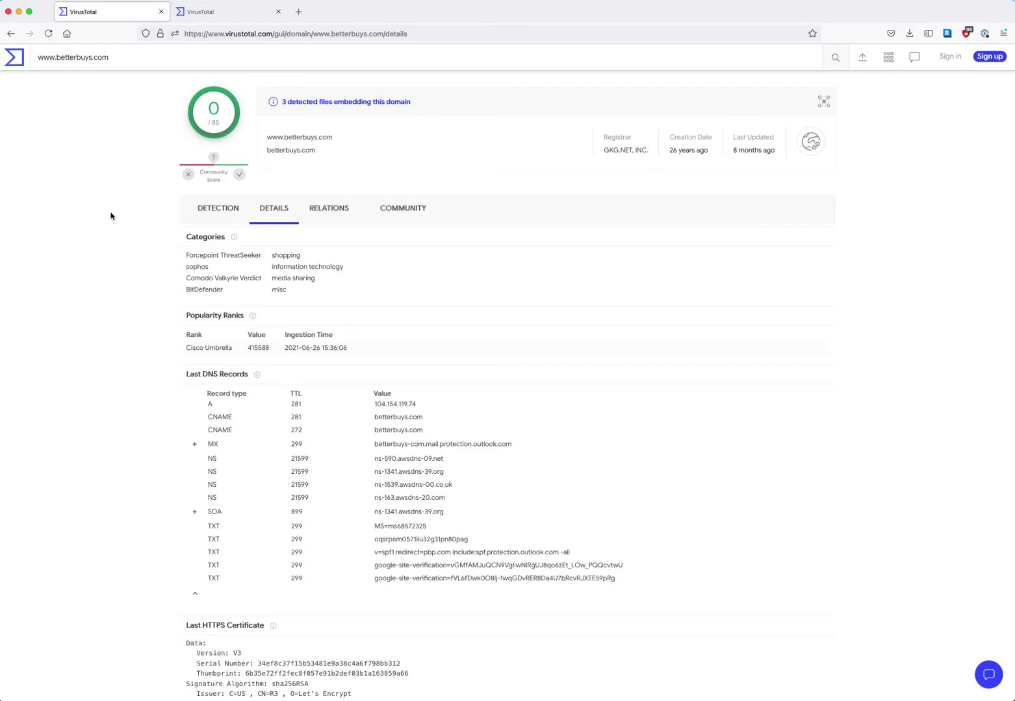
pyautogui.click(315, 211)
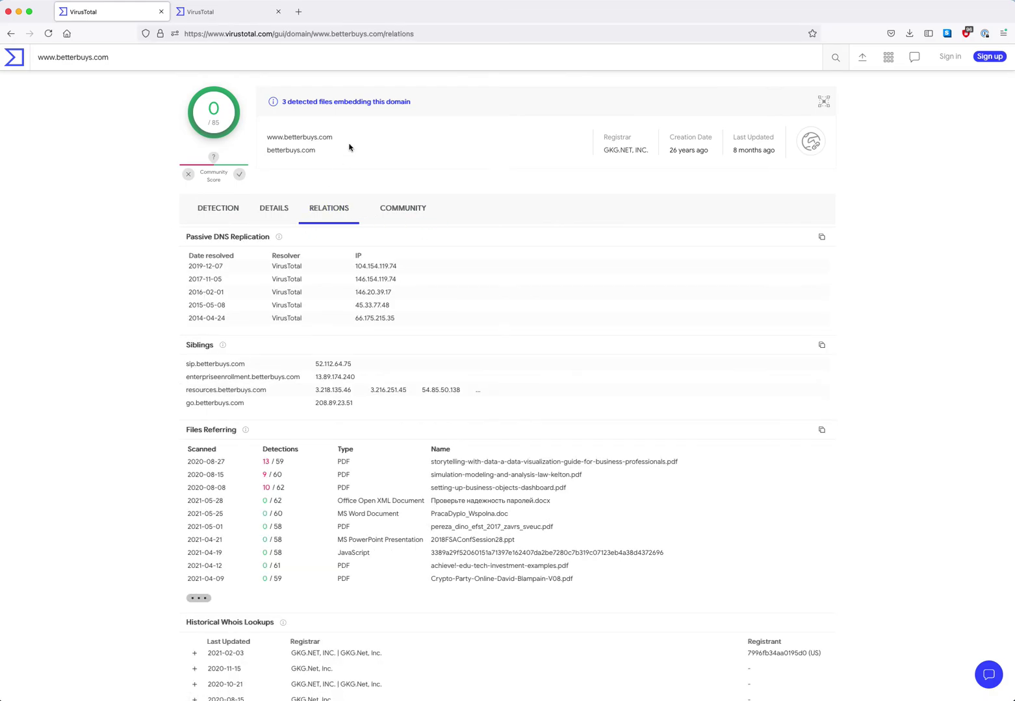
pyautogui.moveTo(344, 139); pyautogui.dragTo(250, 144)
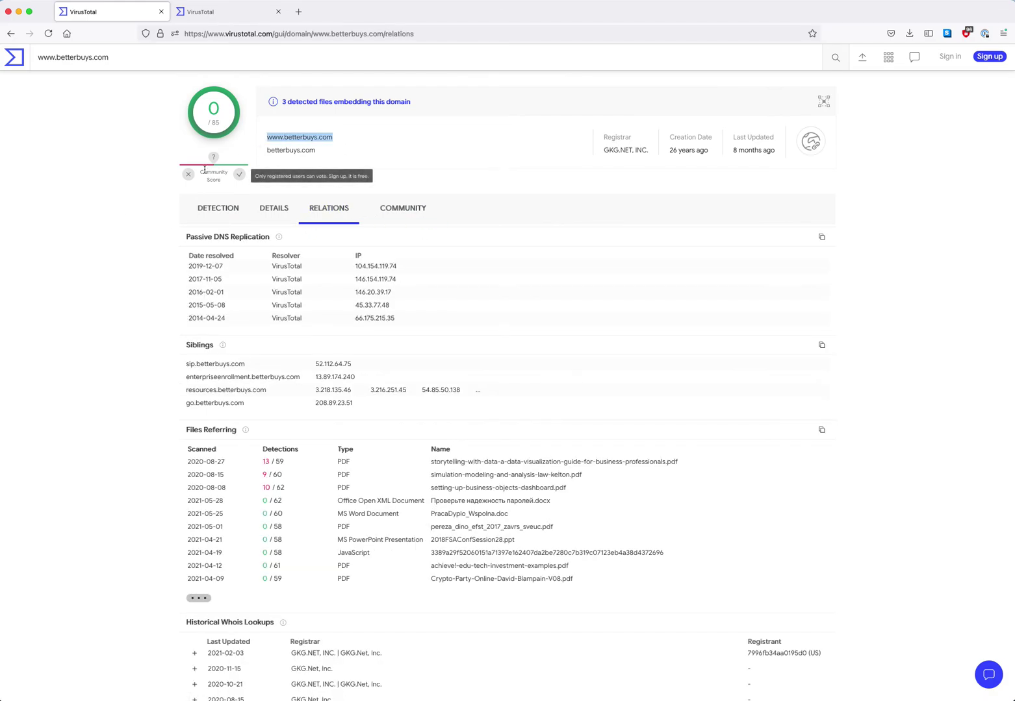
pyautogui.click(218, 209)
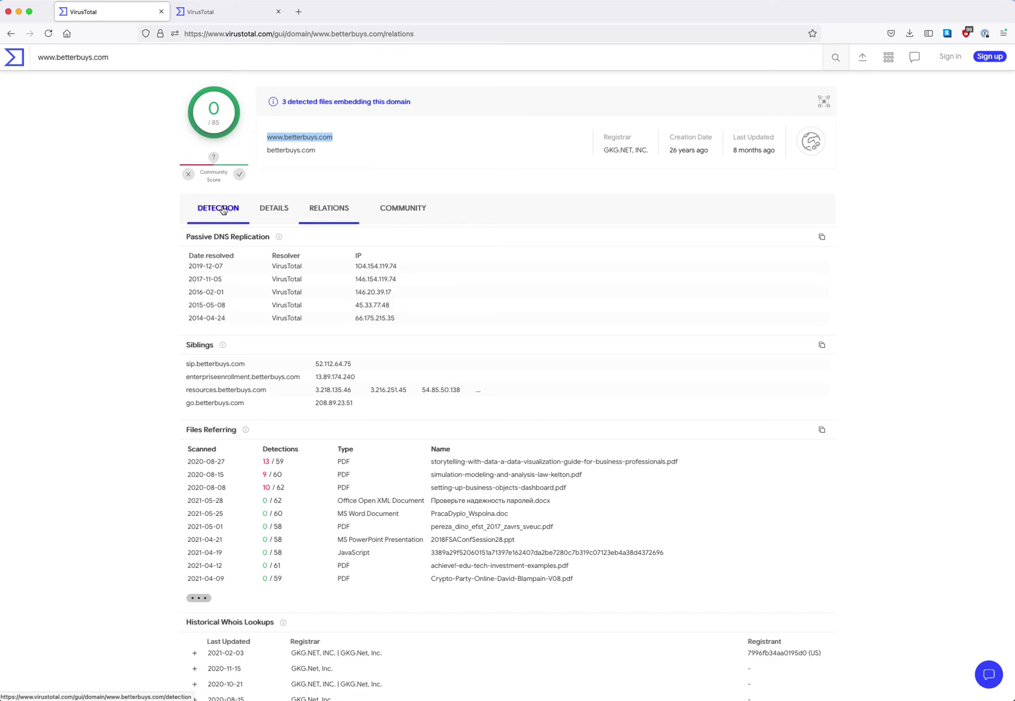
pyautogui.click(329, 208)
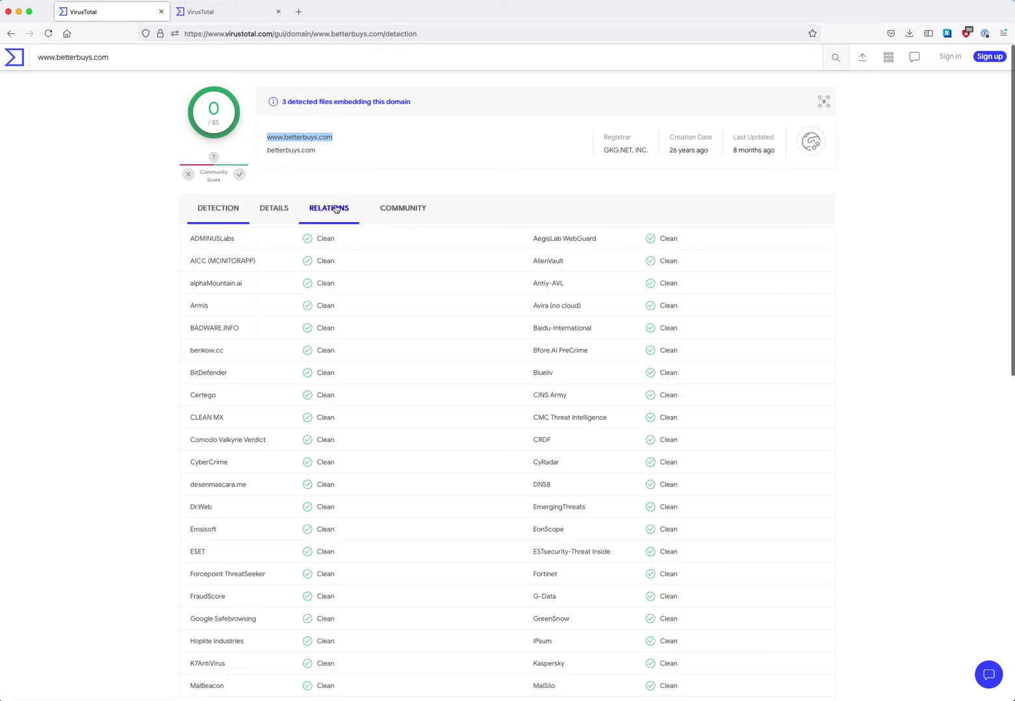
# Step: Review the domain's siblings and referring files, view the Files Referring explanation, and highlight the flagged PDF entries
pyautogui.scroll(-2, 171, 267)
pyautogui.scroll(-2, 171, 267)
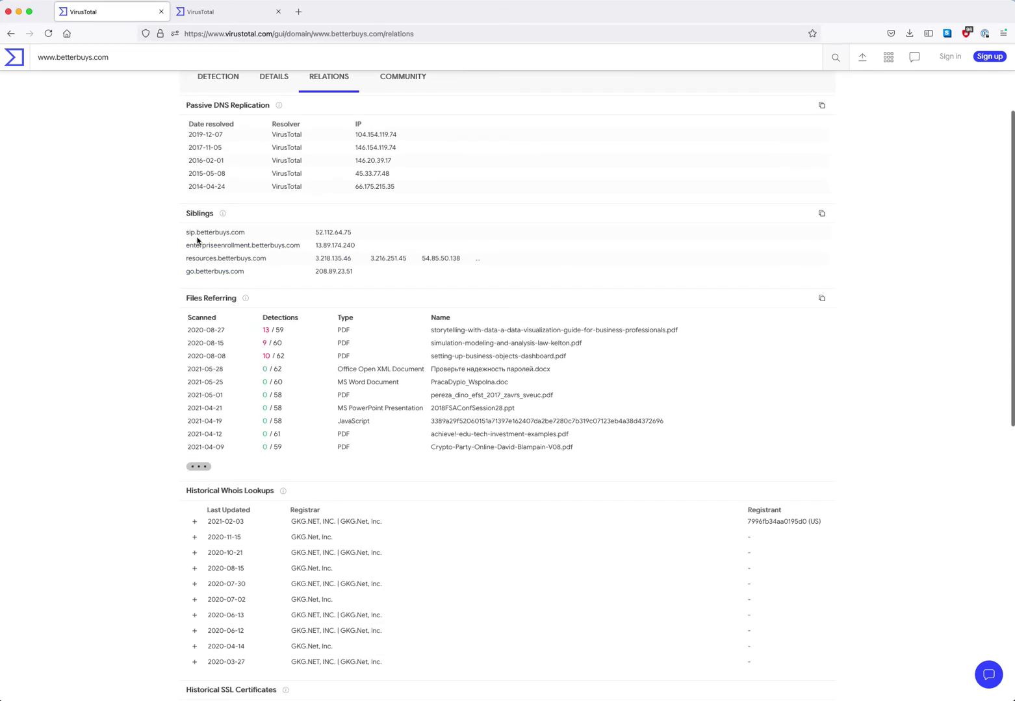
pyautogui.scroll(-1, 202, 273)
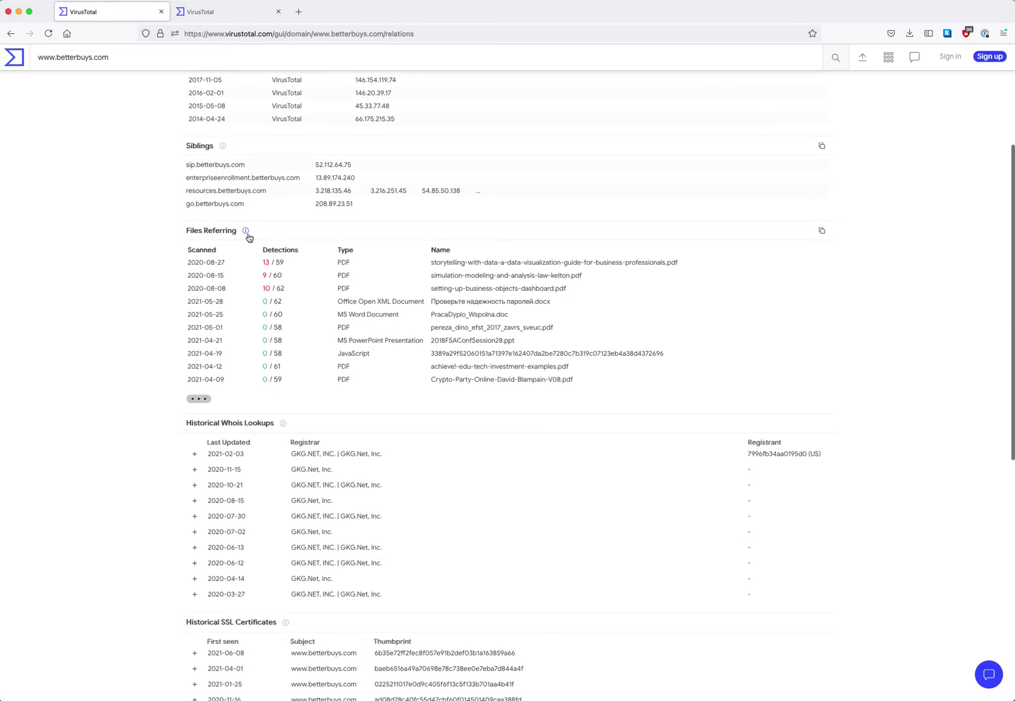
pyautogui.moveTo(247, 234)
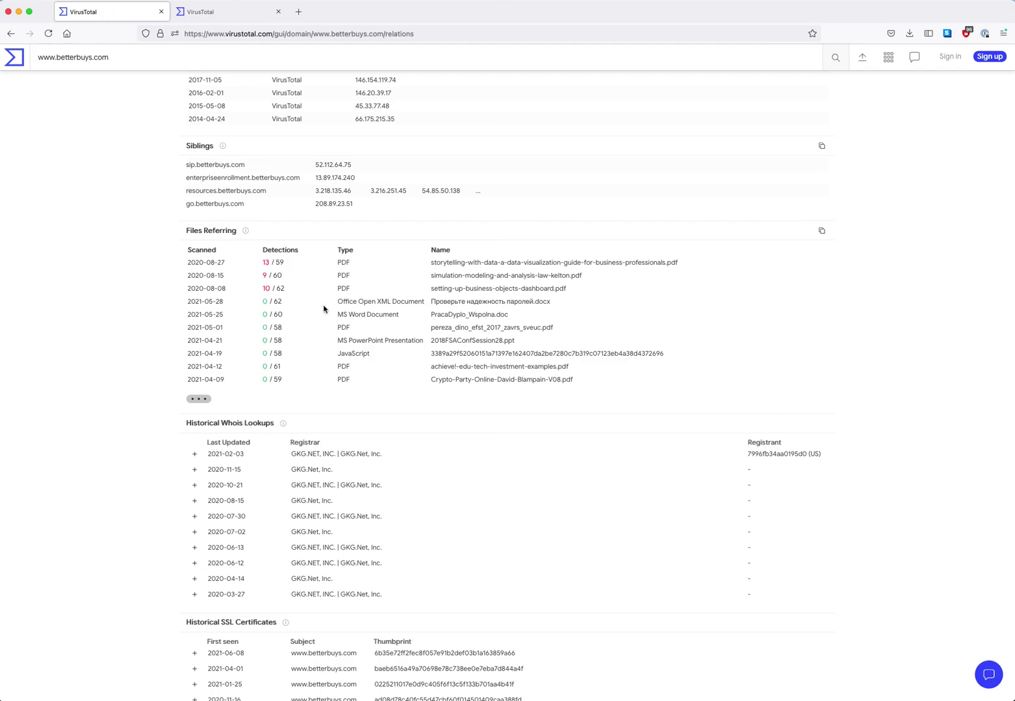
pyautogui.moveTo(226, 288); pyautogui.dragTo(187, 263)
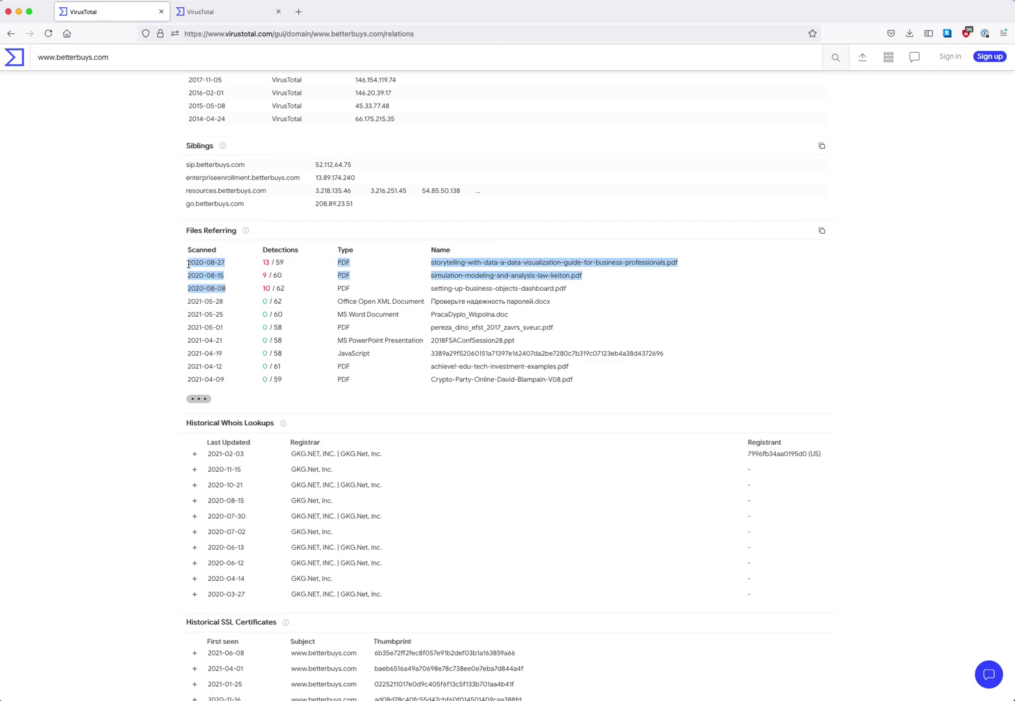
pyautogui.moveTo(269, 315); pyautogui.dragTo(284, 315)
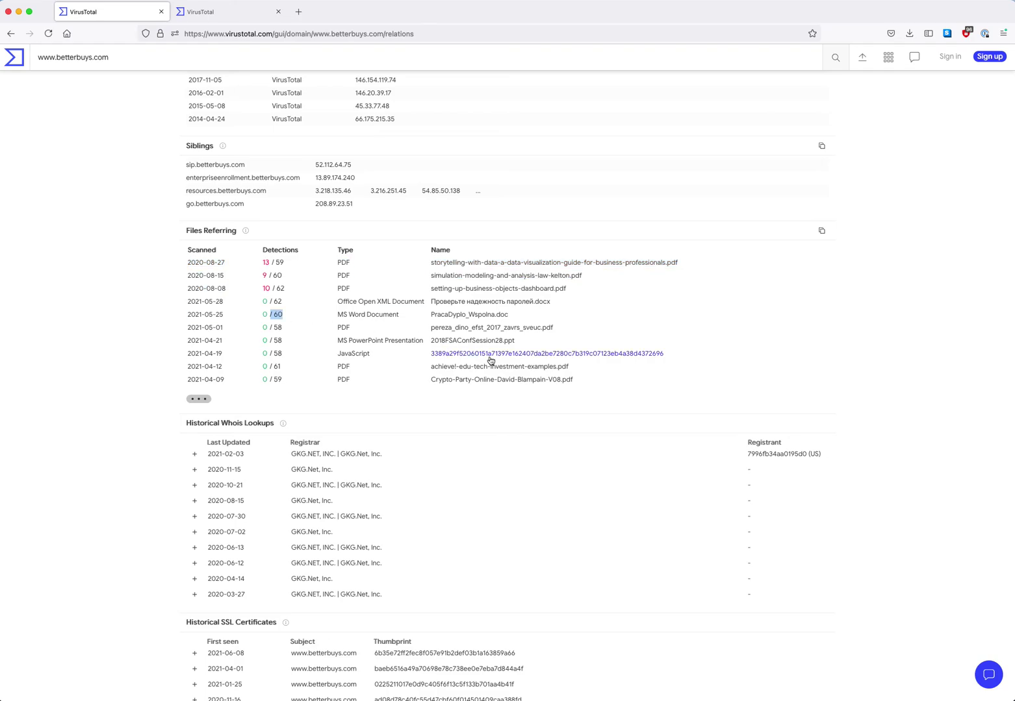
# Step: Load more referring files, highlight the 2020-08-08 scan date, and look over the historical Whois and SSL certificate lists
pyautogui.click(198, 398)
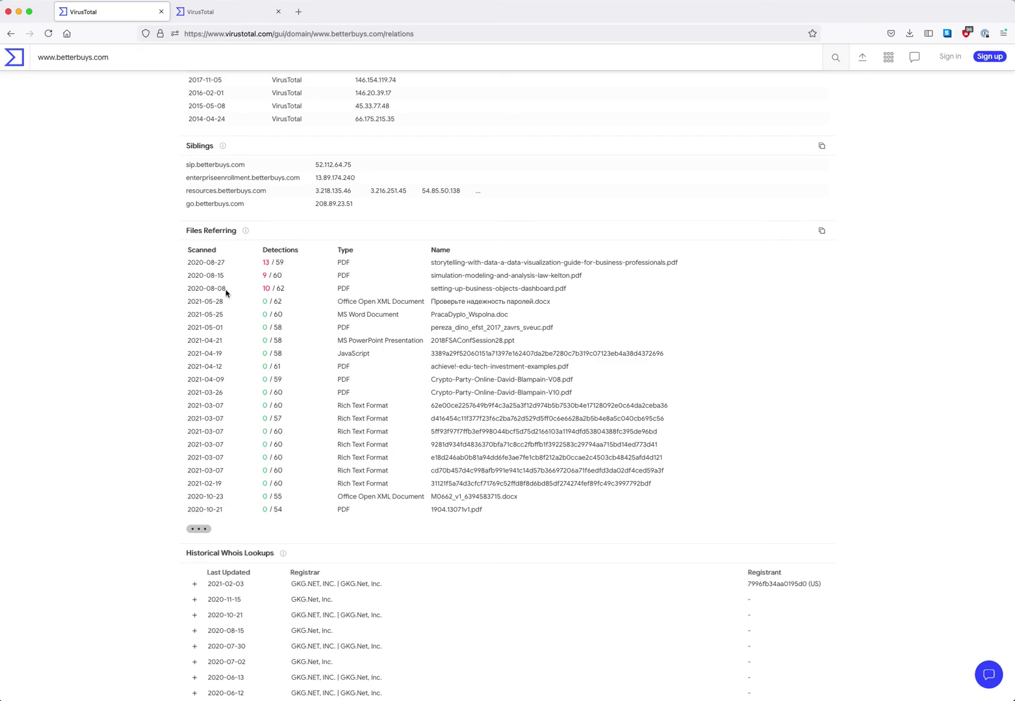
pyautogui.moveTo(227, 293); pyautogui.dragTo(187, 292)
pyautogui.scroll(-8, 276, 274)
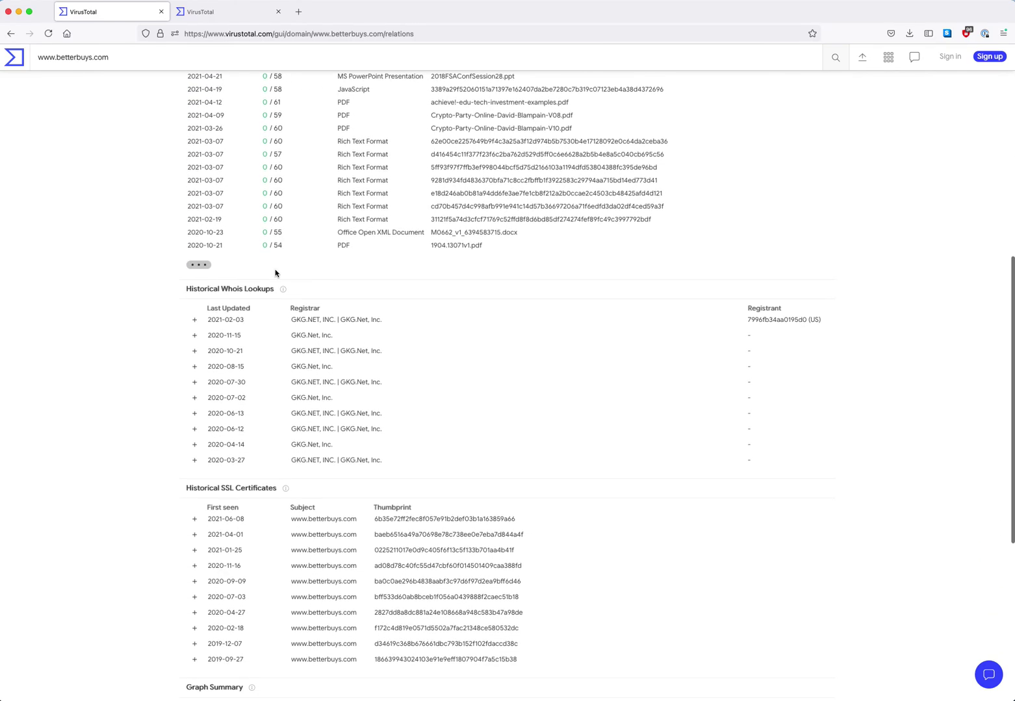
pyautogui.scroll(5, 276, 273)
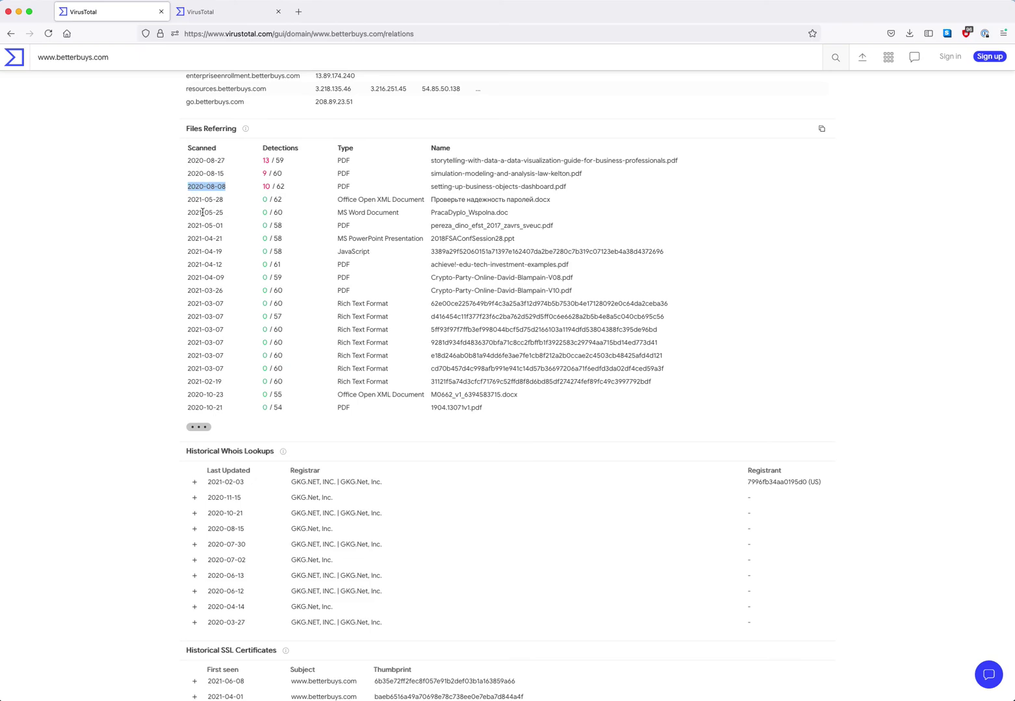
# Step: Keep loading further referring files back to the 2017 entries, and review them down to the graph summary
pyautogui.click(199, 430)
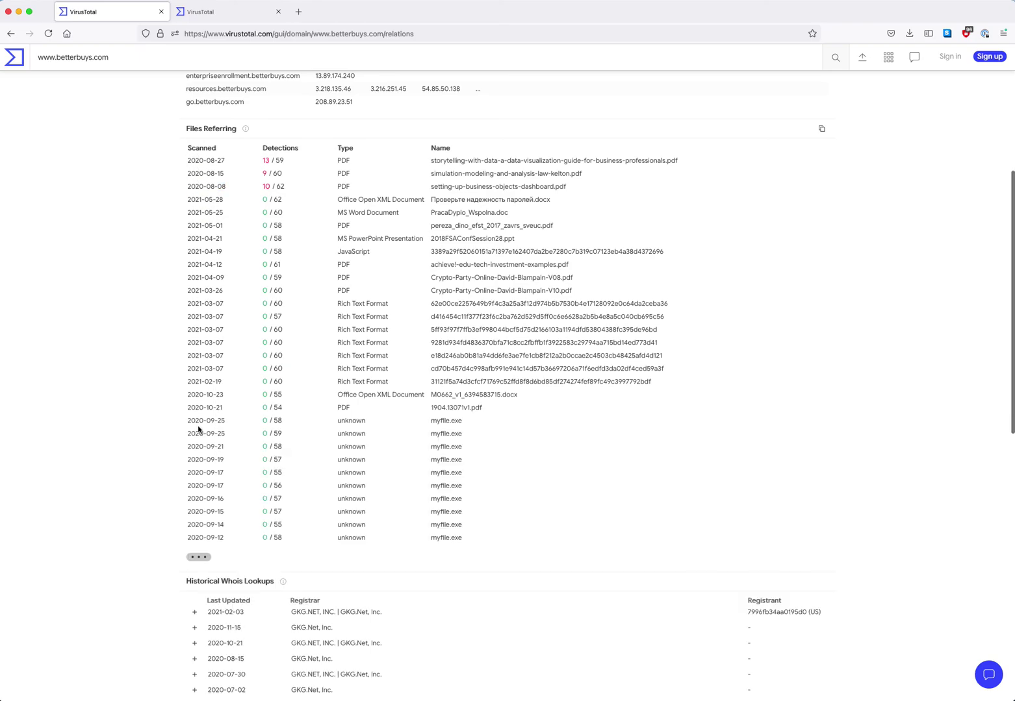
pyautogui.scroll(-1, 203, 442)
pyautogui.click(202, 495)
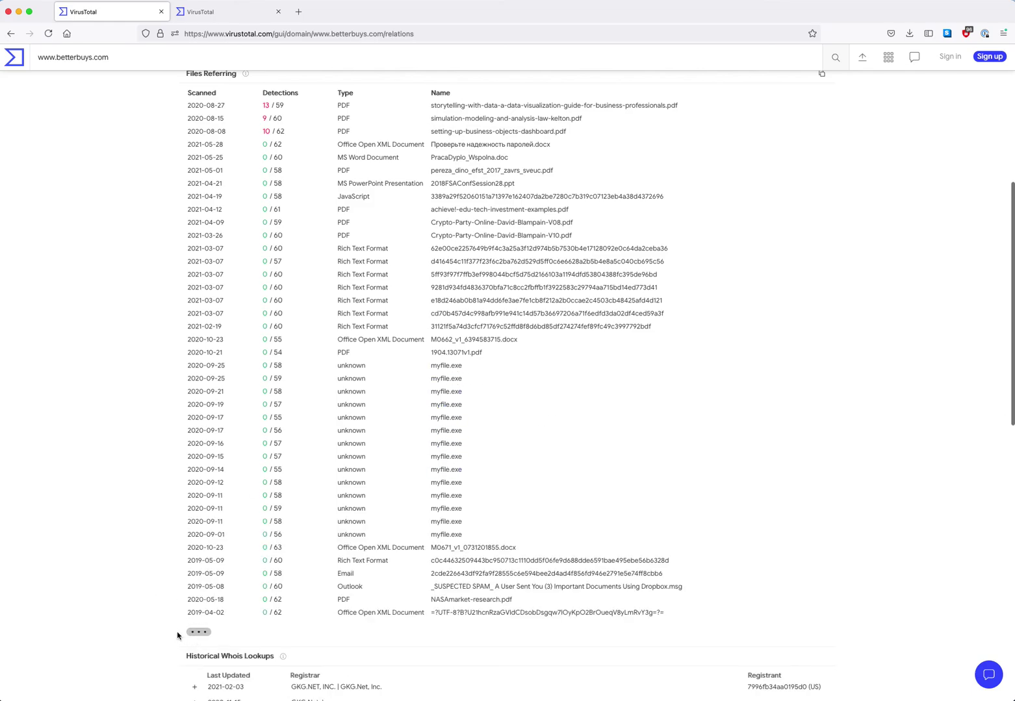
pyautogui.scroll(-2, 174, 633)
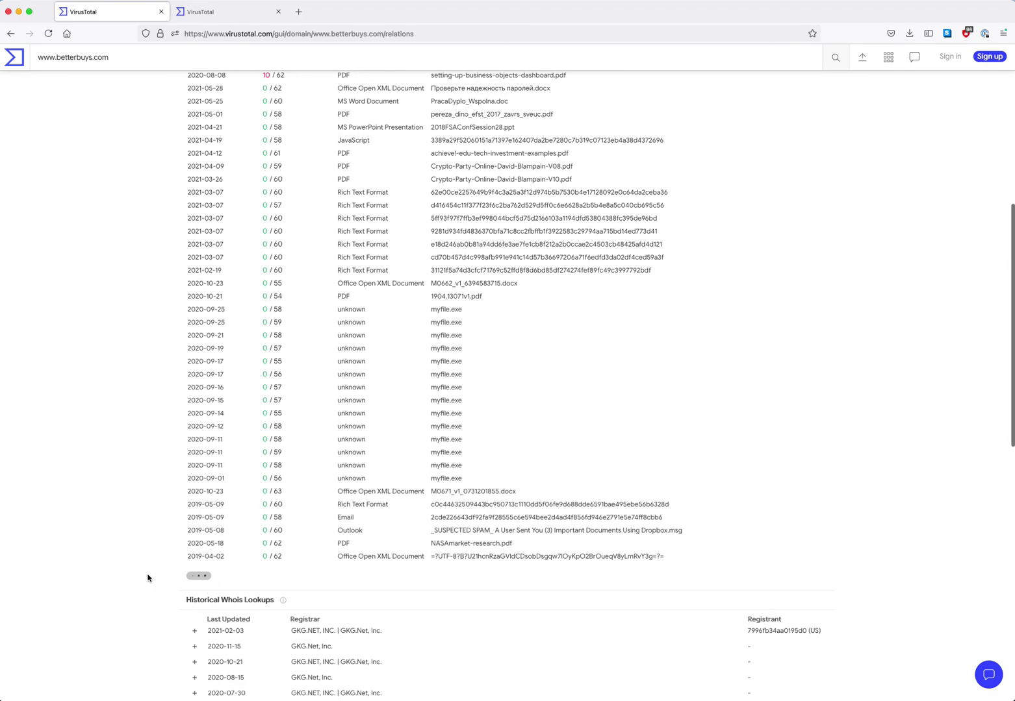
pyautogui.scroll(-3, 147, 578)
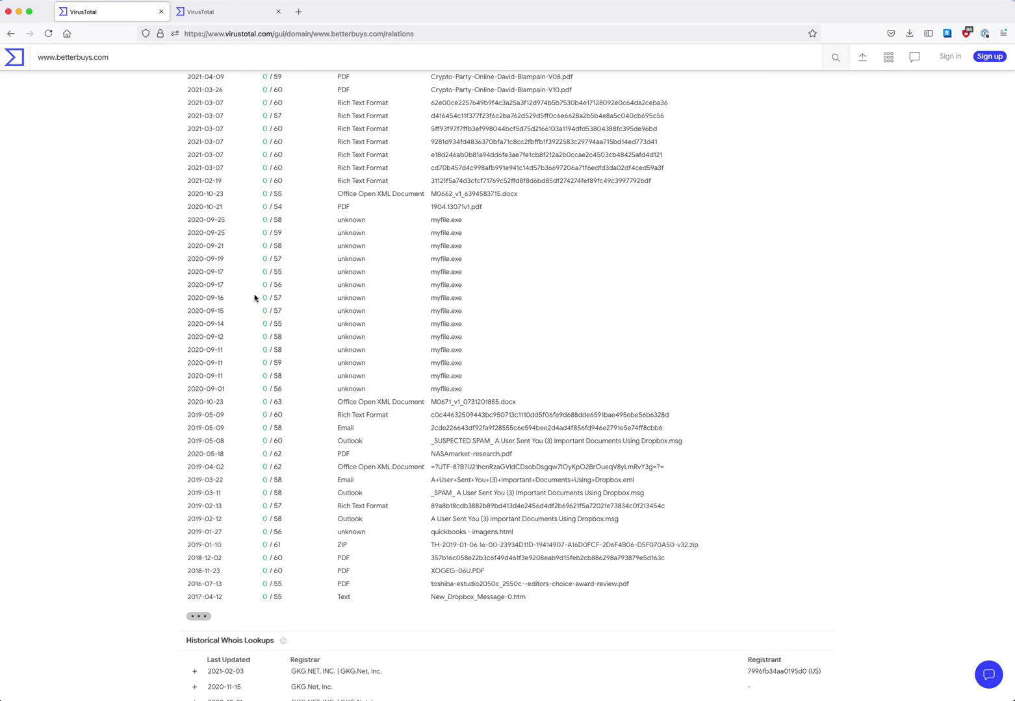
pyautogui.scroll(-15, 207, 360)
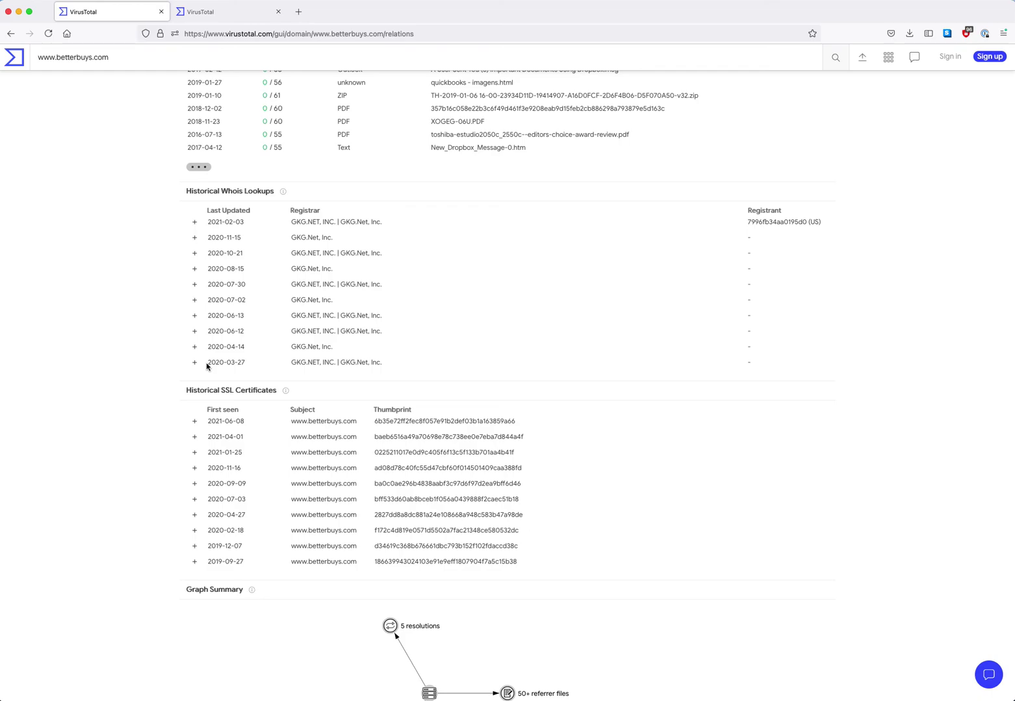
# Step: Check the domain's community section and return to its vendor detection verdicts
pyautogui.scroll(20, 208, 364)
pyautogui.click(394, 209)
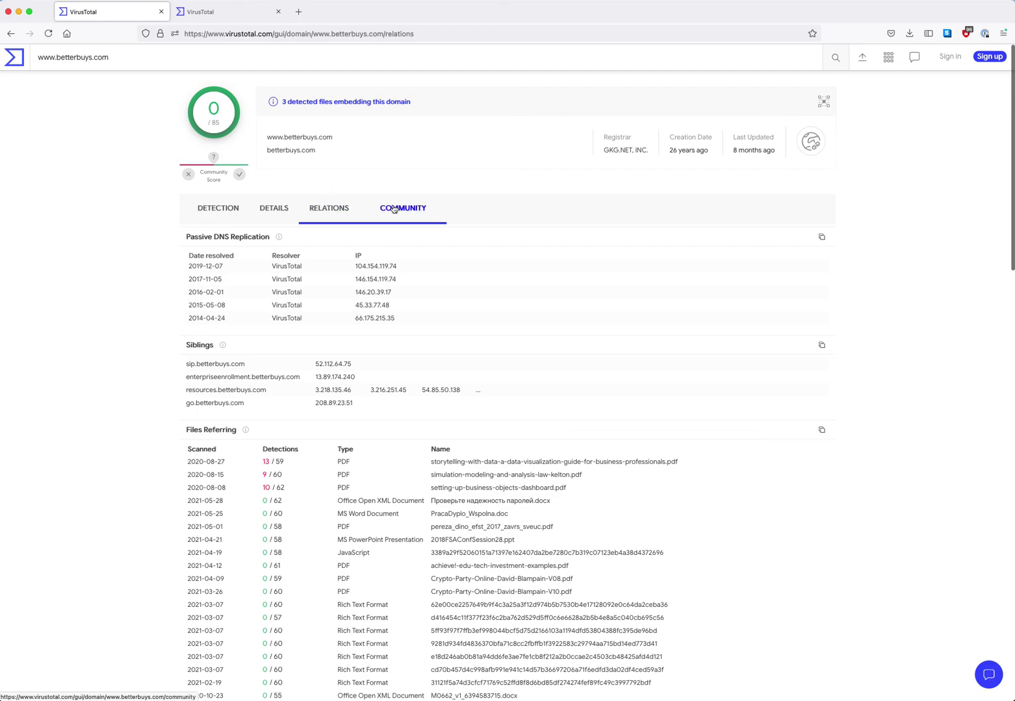
pyautogui.click(219, 209)
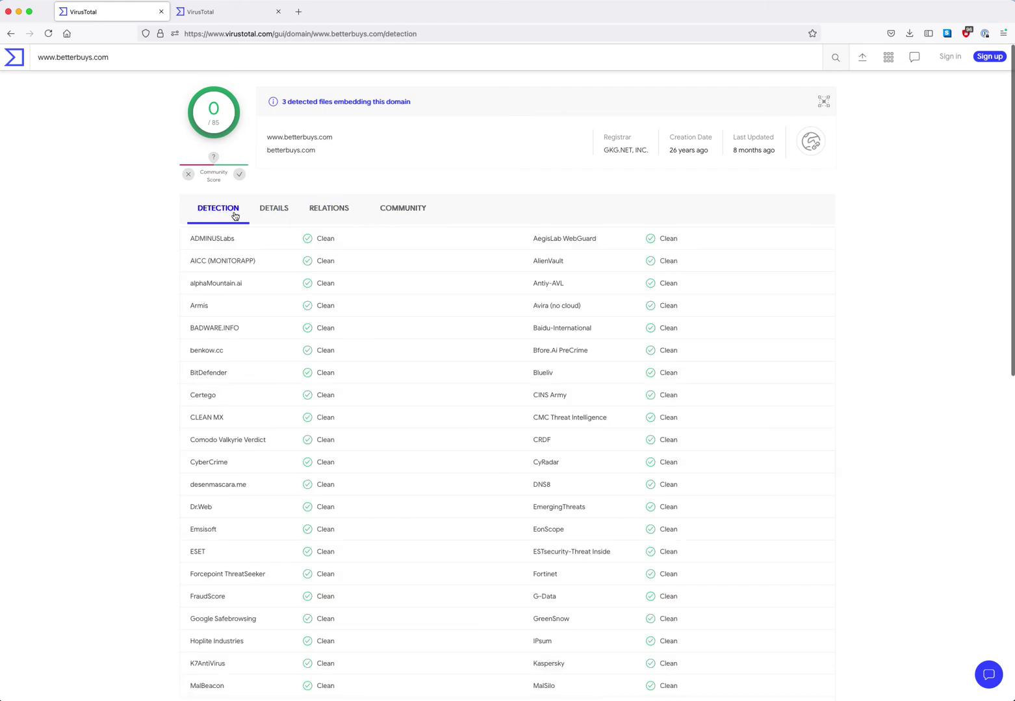
# Step: Return to the home page and open the search for a URL, IP address, domain or file hash
pyautogui.click(15, 59)
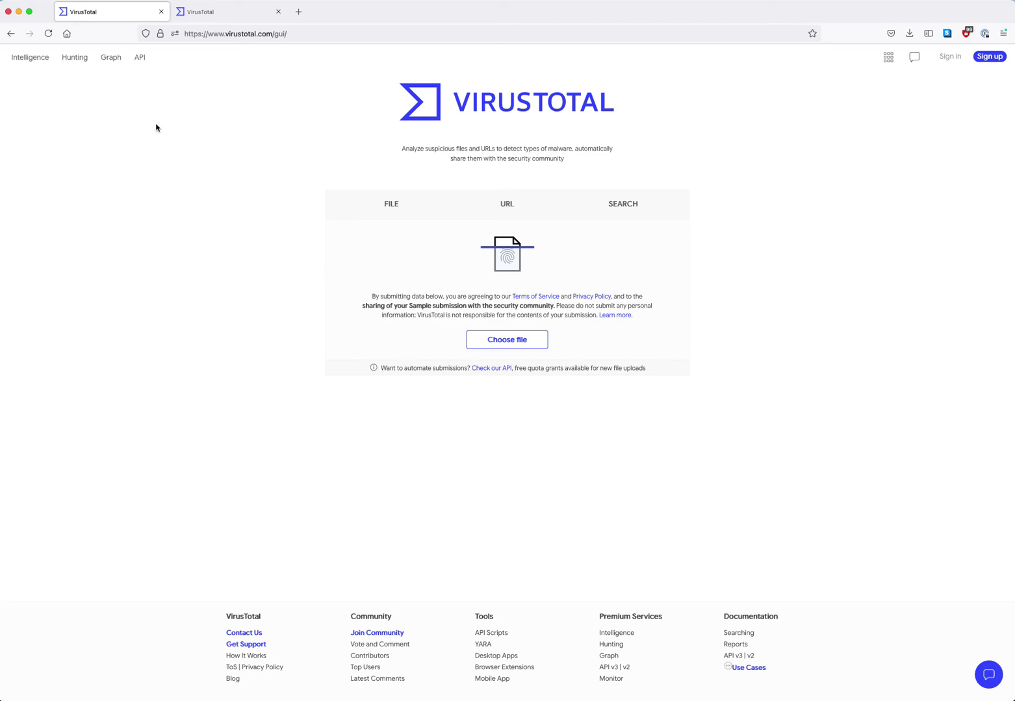
pyautogui.click(640, 205)
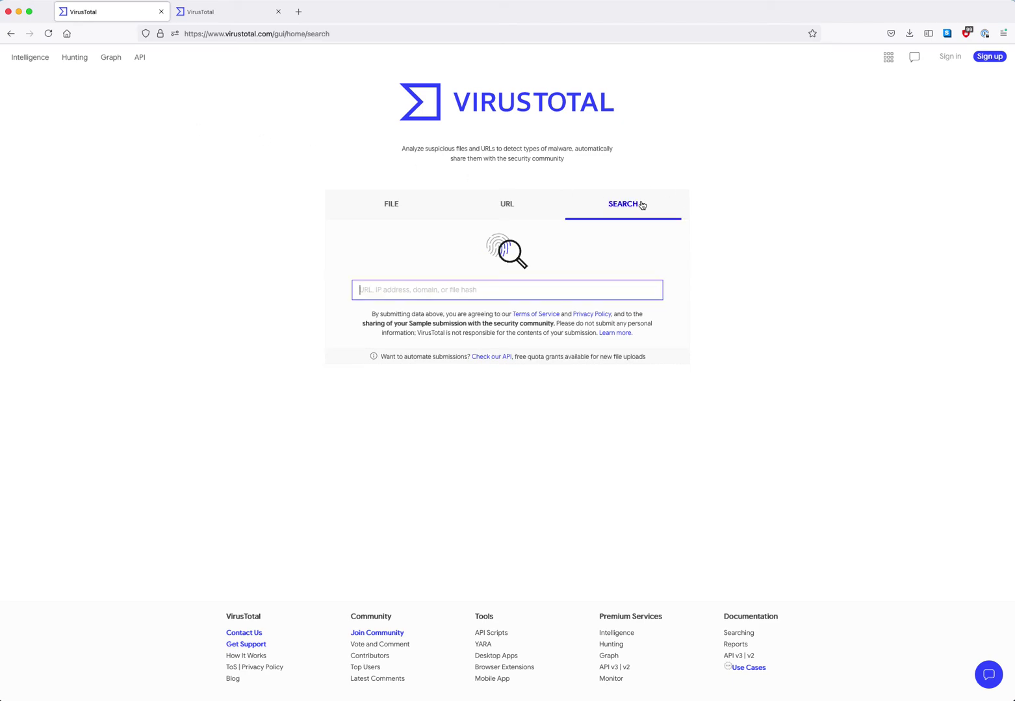